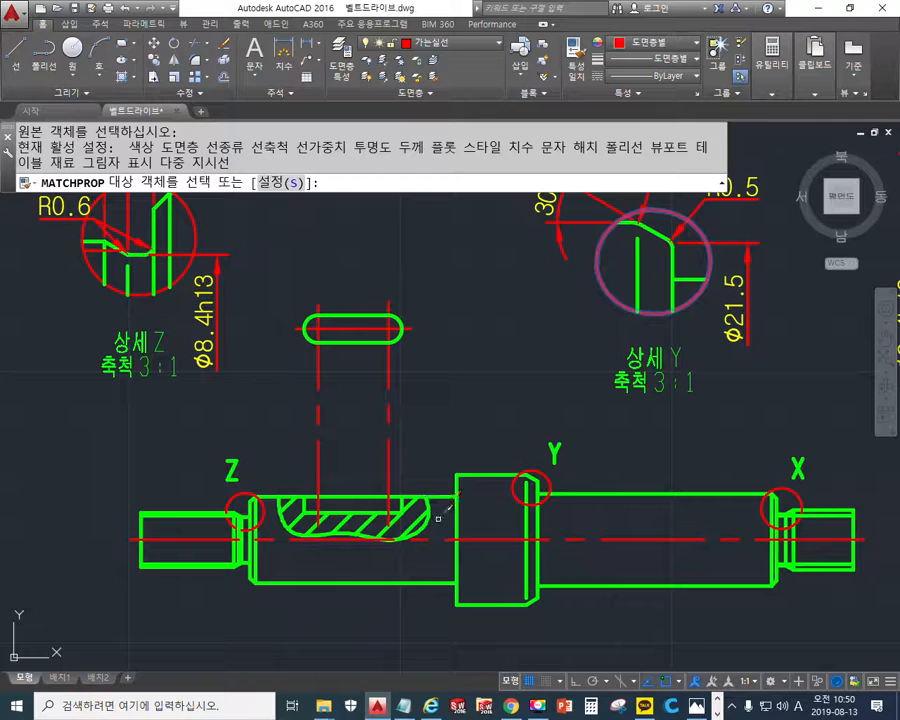
- Match the 가는실선 layer properties onto the keyway section's hatch and break line and the thread lines at both shaft ends
{"action": "left_click", "coordinate": [378, 535]}
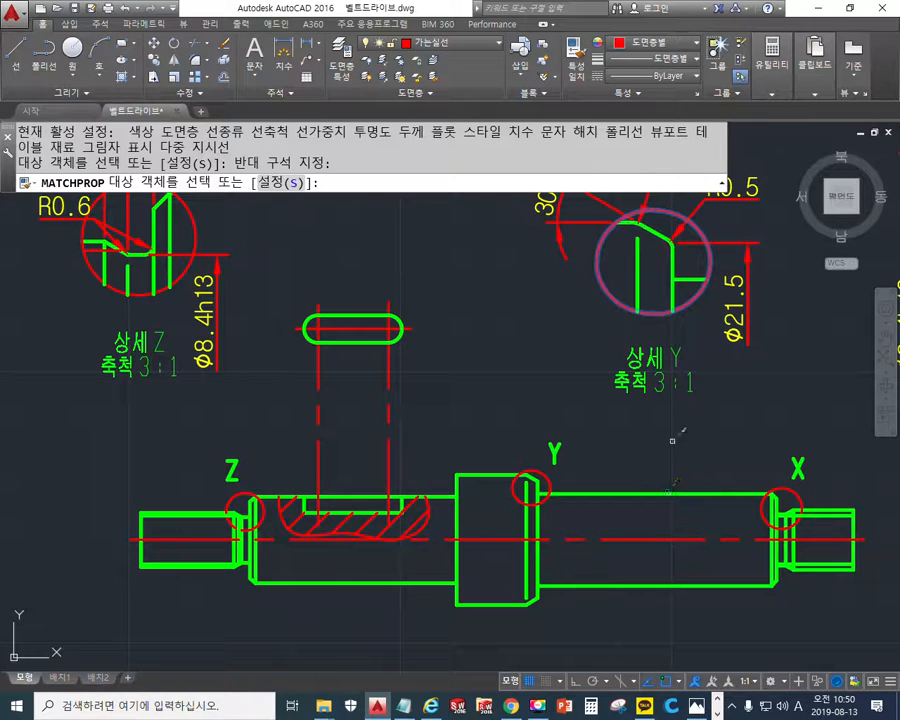
{"action": "left_click", "coordinate": [201, 515]}
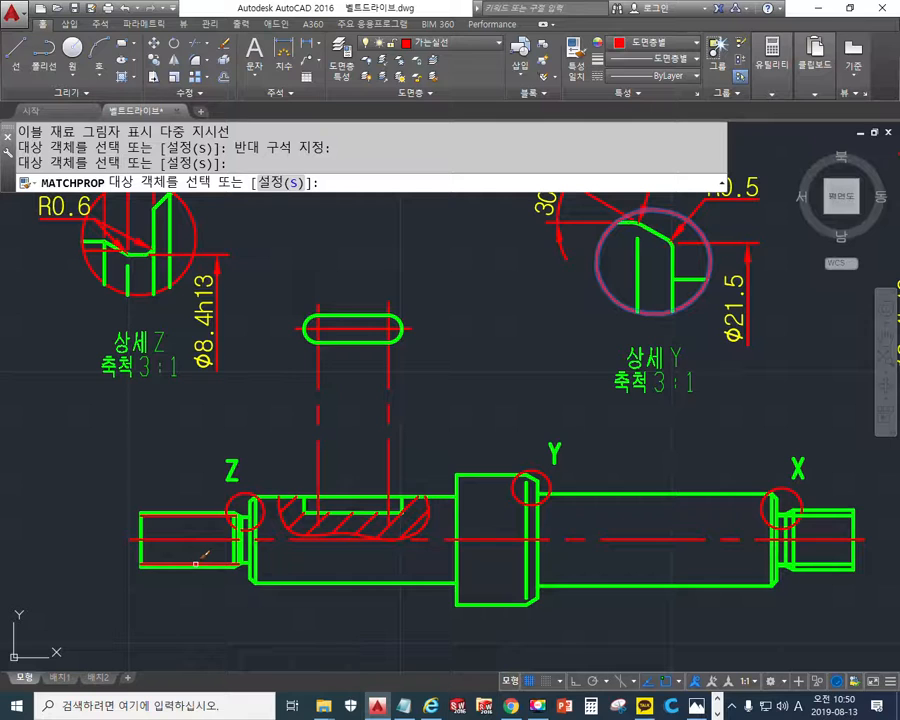
{"action": "left_click", "coordinate": [196, 564]}
{"action": "left_click", "coordinate": [818, 565]}
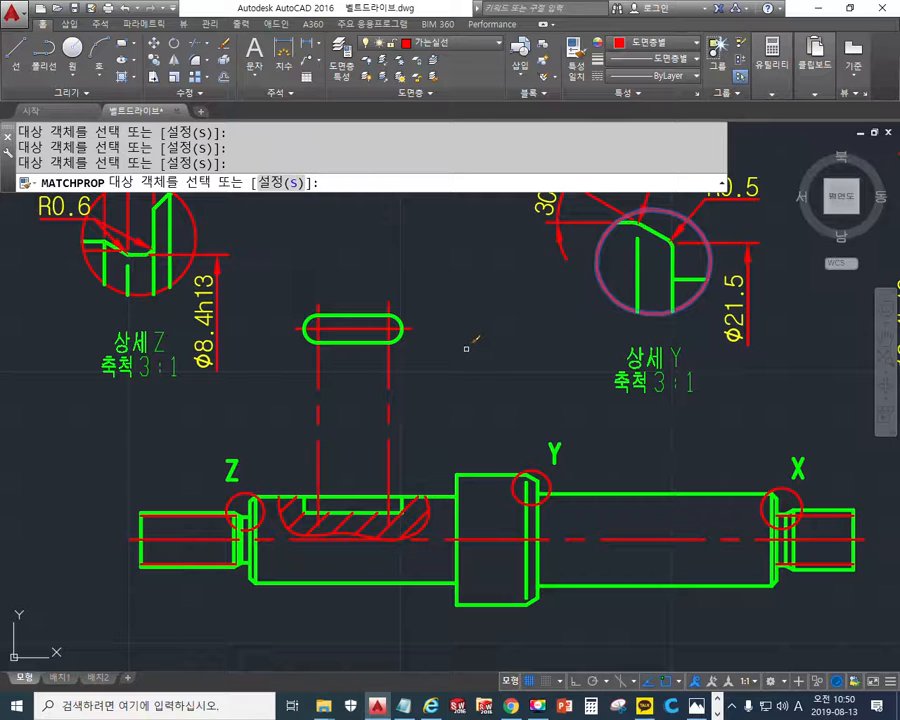
{"action": "key", "text": "Escape"}
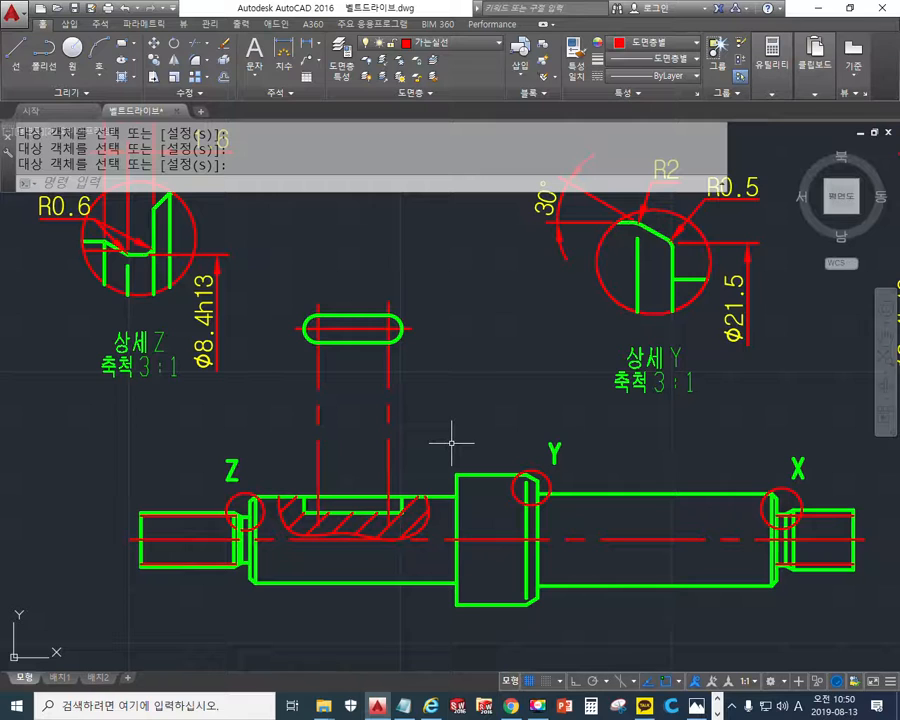
- Mark the overall length of the key slot with a freehand screen-pen dimension labelled ℓ above it
{"action": "key", "text": "F12"}
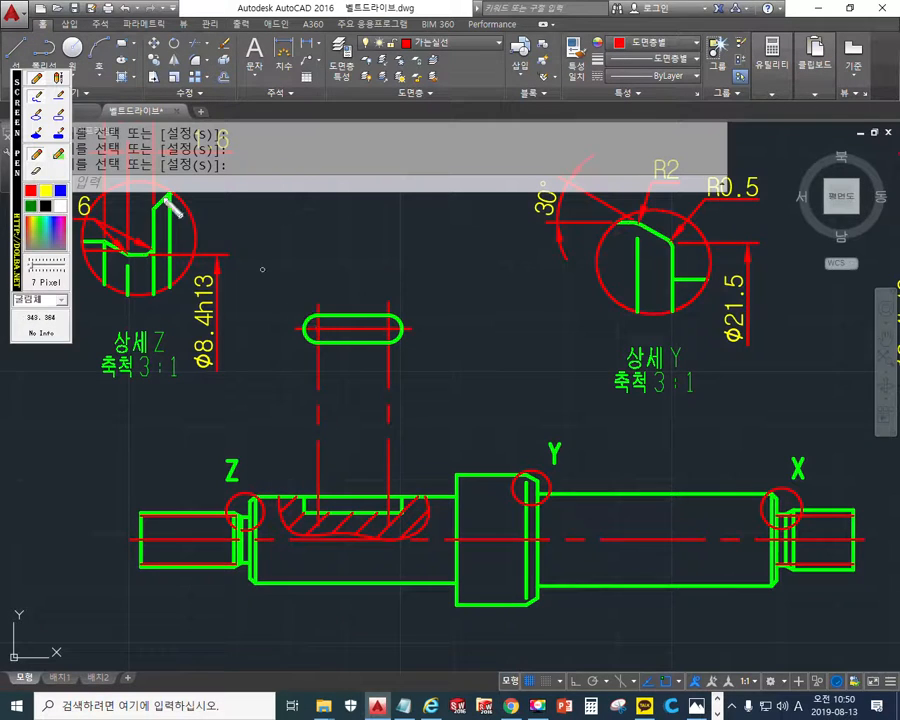
{"action": "left_click_drag", "start_coordinate": [306, 324], "coordinate": [302, 258]}
{"action": "left_click_drag", "start_coordinate": [408, 323], "coordinate": [406, 263]}
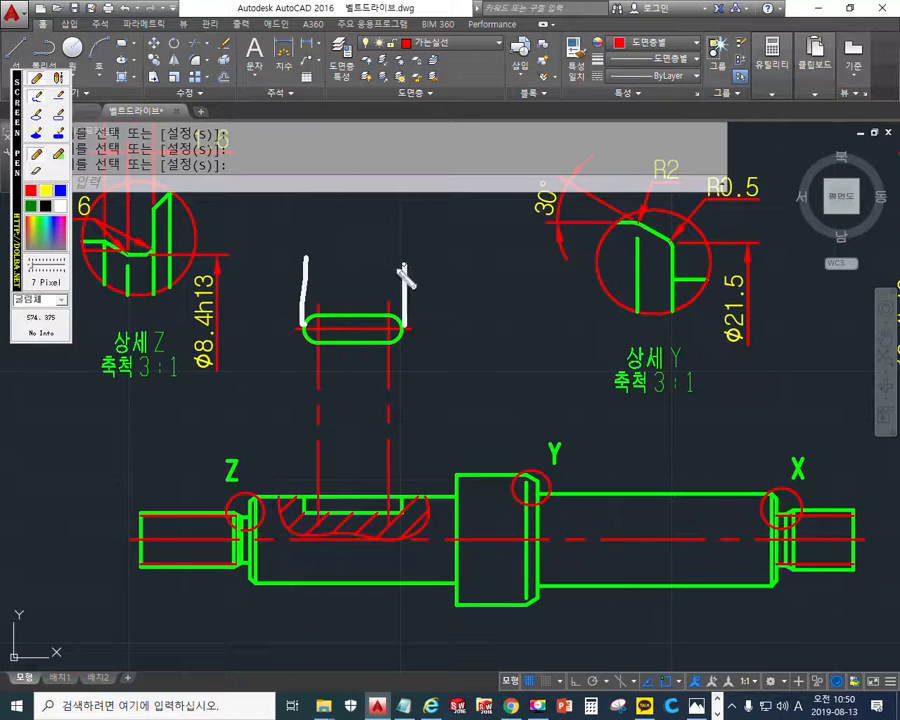
{"action": "left_click_drag", "start_coordinate": [302, 266], "coordinate": [405, 266]}
{"action": "left_click_drag", "start_coordinate": [341, 253], "coordinate": [364, 254]}
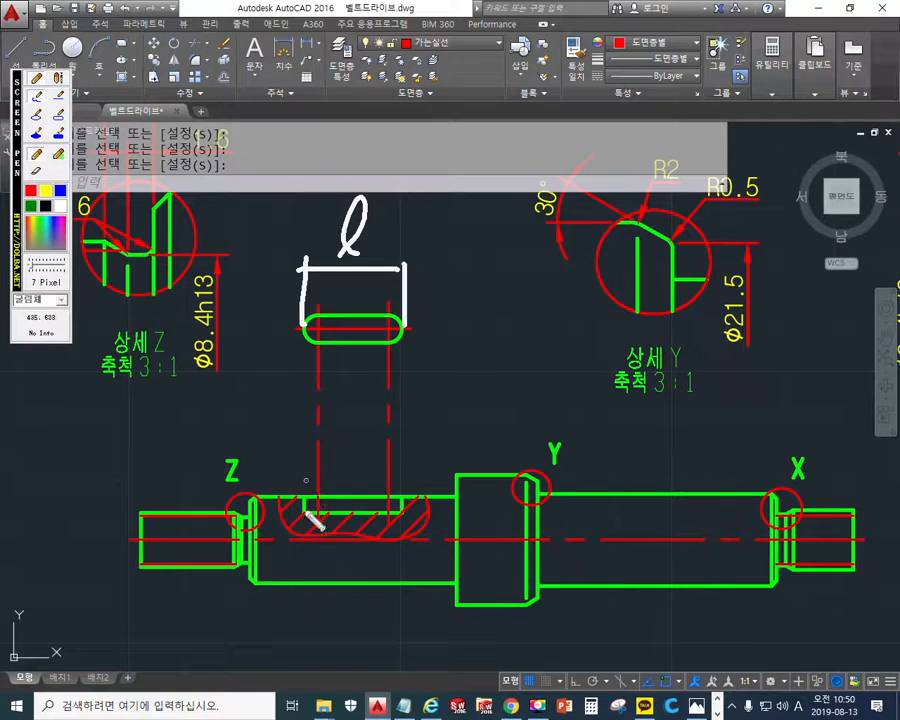
- Mark the diameter of the keyed shaft section with freehand arrows and the note ø16=d, and clear the annotations
{"action": "mouse_move", "coordinate": [280, 434]}
{"action": "left_mouse_down"}
{"action": "mouse_move", "coordinate": [290, 596]}
{"action": "mouse_move", "coordinate": [285, 590]}
{"action": "mouse_move", "coordinate": [295, 604]}
{"action": "left_mouse_up"}
{"action": "left_click_drag", "start_coordinate": [269, 470], "coordinate": [299, 456]}
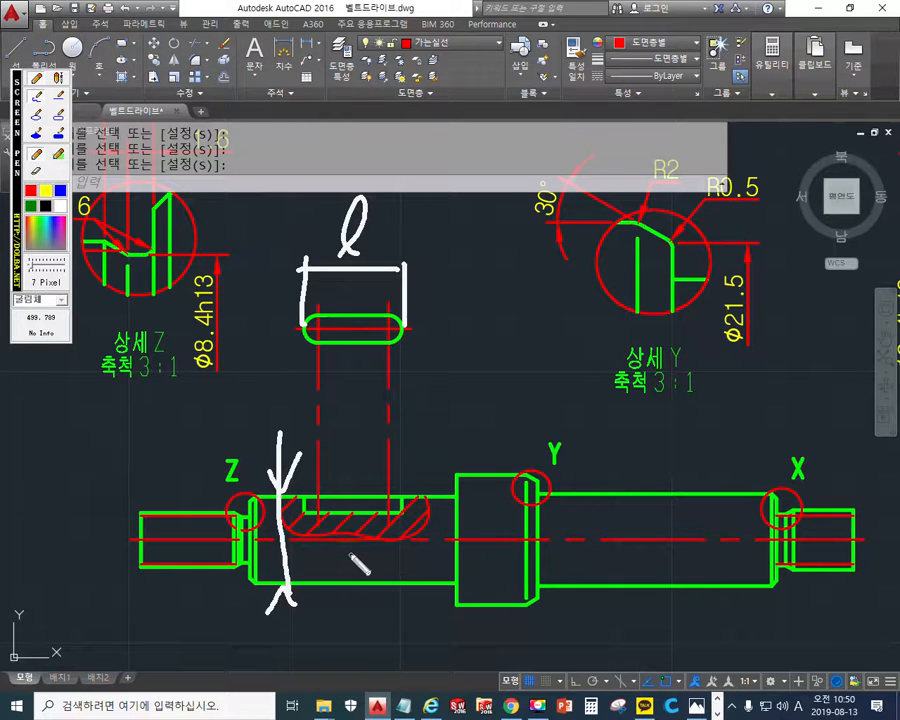
{"action": "mouse_move", "coordinate": [265, 412]}
{"action": "left_mouse_down"}
{"action": "mouse_move", "coordinate": [269, 400]}
{"action": "mouse_move", "coordinate": [272, 432]}
{"action": "left_mouse_up"}
{"action": "mouse_move", "coordinate": [196, 421]}
{"action": "left_mouse_down"}
{"action": "mouse_move", "coordinate": [221, 418]}
{"action": "mouse_move", "coordinate": [218, 434]}
{"action": "left_mouse_up"}
{"action": "left_click_drag", "start_coordinate": [137, 411], "coordinate": [130, 448]}
{"action": "mouse_move", "coordinate": [170, 407]}
{"action": "left_mouse_down"}
{"action": "mouse_move", "coordinate": [152, 440]}
{"action": "mouse_move", "coordinate": [156, 432]}
{"action": "left_mouse_up"}
{"action": "mouse_move", "coordinate": [100, 411]}
{"action": "left_mouse_down"}
{"action": "mouse_move", "coordinate": [89, 413]}
{"action": "mouse_move", "coordinate": [83, 468]}
{"action": "left_mouse_up"}
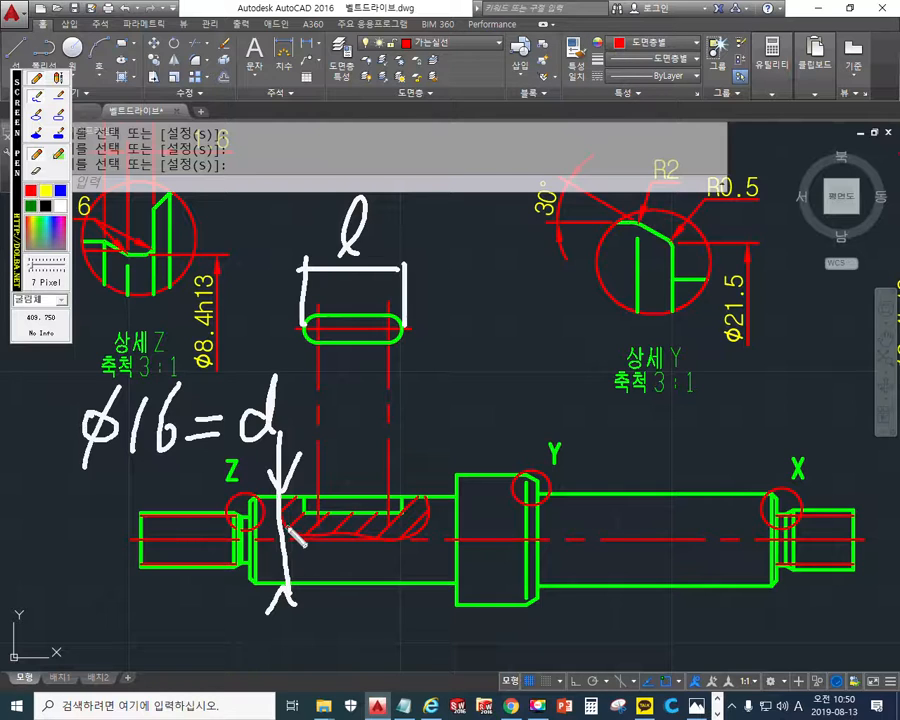
{"action": "key", "text": "Escape"}
- Sketch the shaft and its key with the screen pen inside the ø16H7 bore of the hub section, and clear the sketch
{"action": "scroll", "coordinate": [342, 328], "scroll_direction": "down", "scroll_amount": 2}
{"action": "scroll", "coordinate": [315, 320], "scroll_direction": "down", "scroll_amount": 5}
{"action": "middle_click_drag", "start_coordinate": [315, 320], "coordinate": [362, 526]}
{"action": "middle_click_drag", "start_coordinate": [444, 265], "coordinate": [370, 480]}
{"action": "middle_click_drag", "start_coordinate": [506, 227], "coordinate": [412, 505]}
{"action": "mouse_move", "coordinate": [362, 199]}
{"action": "middle_mouse_down"}
{"action": "mouse_move", "coordinate": [348, 246]}
{"action": "mouse_move", "coordinate": [400, 415]}
{"action": "middle_mouse_up"}
{"action": "scroll", "coordinate": [300, 400], "scroll_direction": "up", "scroll_amount": 5}
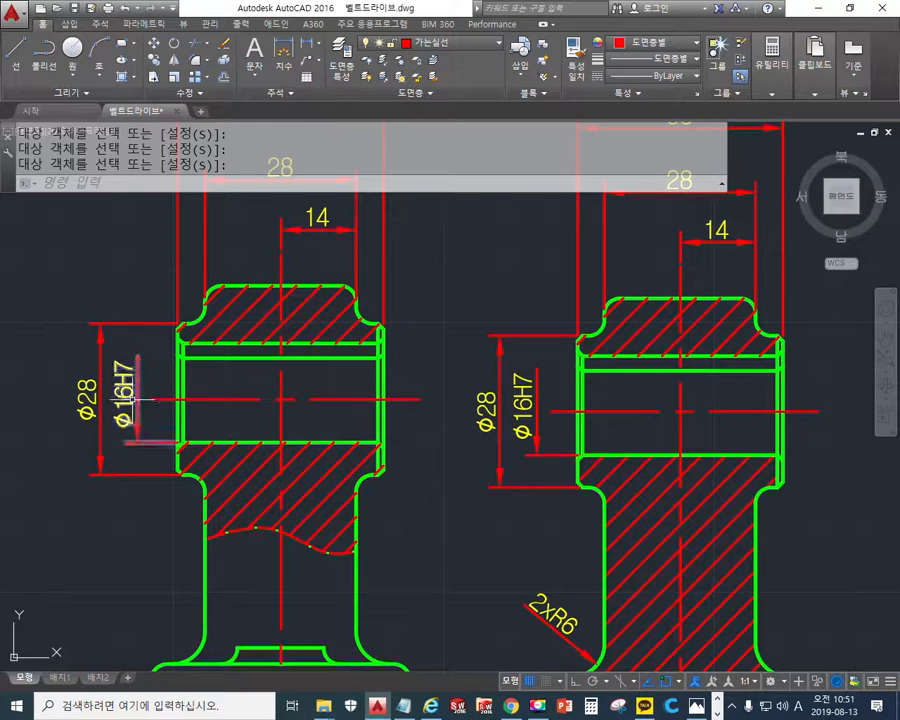
{"action": "key", "text": "F12"}
{"action": "mouse_move", "coordinate": [174, 380]}
{"action": "left_mouse_down"}
{"action": "mouse_move", "coordinate": [408, 372]}
{"action": "mouse_move", "coordinate": [382, 412]}
{"action": "mouse_move", "coordinate": [181, 384]}
{"action": "mouse_move", "coordinate": [183, 376]}
{"action": "left_mouse_up"}
{"action": "mouse_move", "coordinate": [262, 349]}
{"action": "left_mouse_down"}
{"action": "mouse_move", "coordinate": [336, 372]}
{"action": "mouse_move", "coordinate": [258, 386]}
{"action": "mouse_move", "coordinate": [258, 348]}
{"action": "left_mouse_up"}
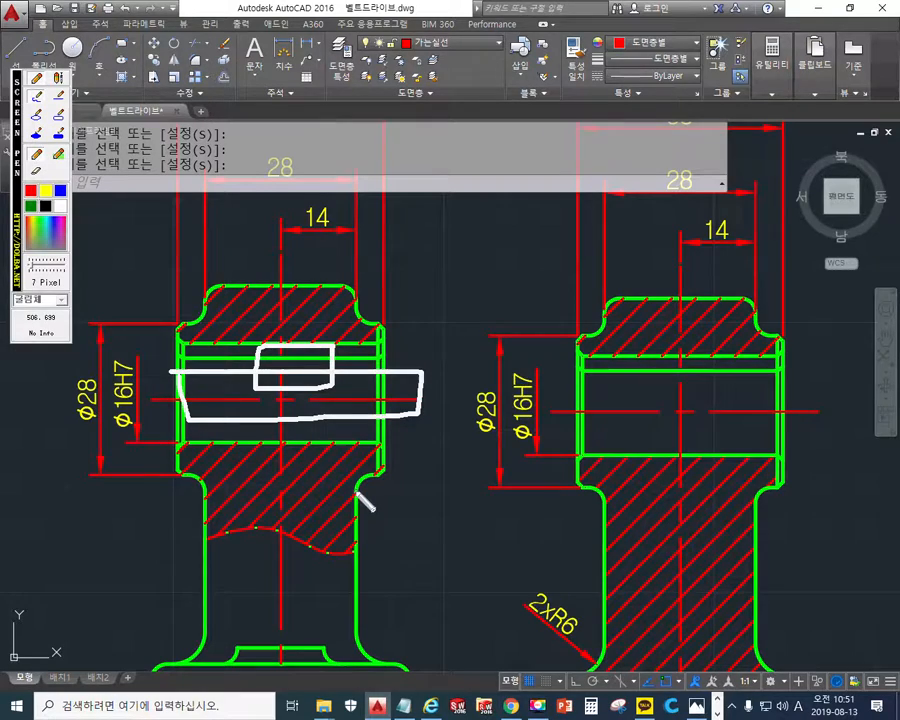
{"action": "key", "text": "Escape"}
- Return to the shaft view and trace the upper and lower edges of the keyed section with the screen pen
{"action": "scroll", "coordinate": [303, 460], "scroll_direction": "down", "scroll_amount": 12}
{"action": "mouse_move", "coordinate": [309, 560]}
{"action": "middle_mouse_down"}
{"action": "mouse_move", "coordinate": [315, 376]}
{"action": "mouse_move", "coordinate": [329, 484]}
{"action": "mouse_move", "coordinate": [303, 478]}
{"action": "middle_mouse_up"}
{"action": "scroll", "coordinate": [287, 380], "scroll_direction": "up", "scroll_amount": 8}
{"action": "middle_click_drag", "start_coordinate": [287, 372], "coordinate": [336, 487]}
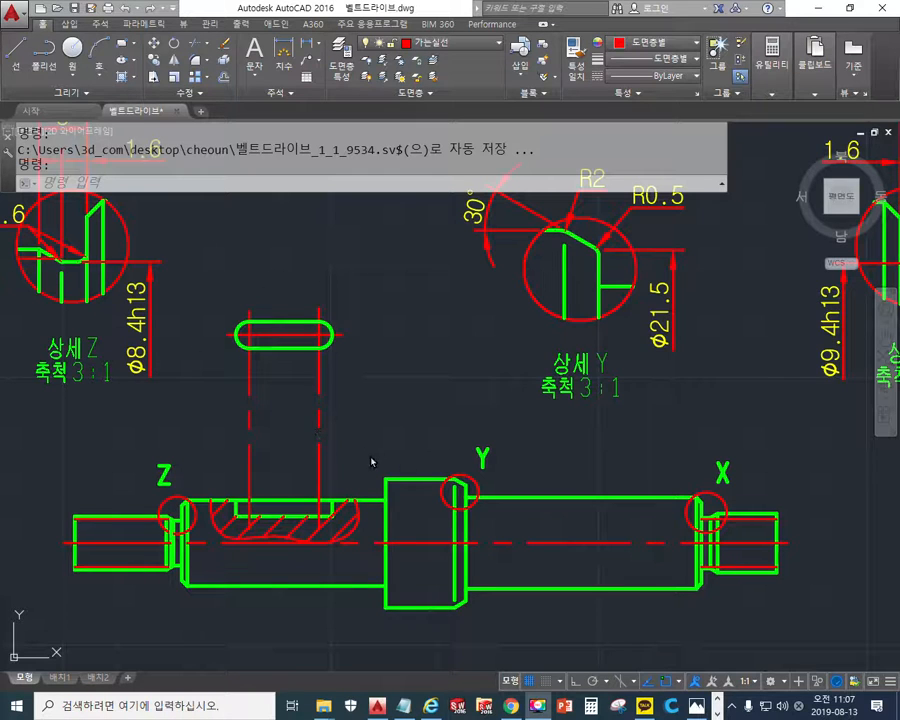
{"action": "key", "text": "F12"}
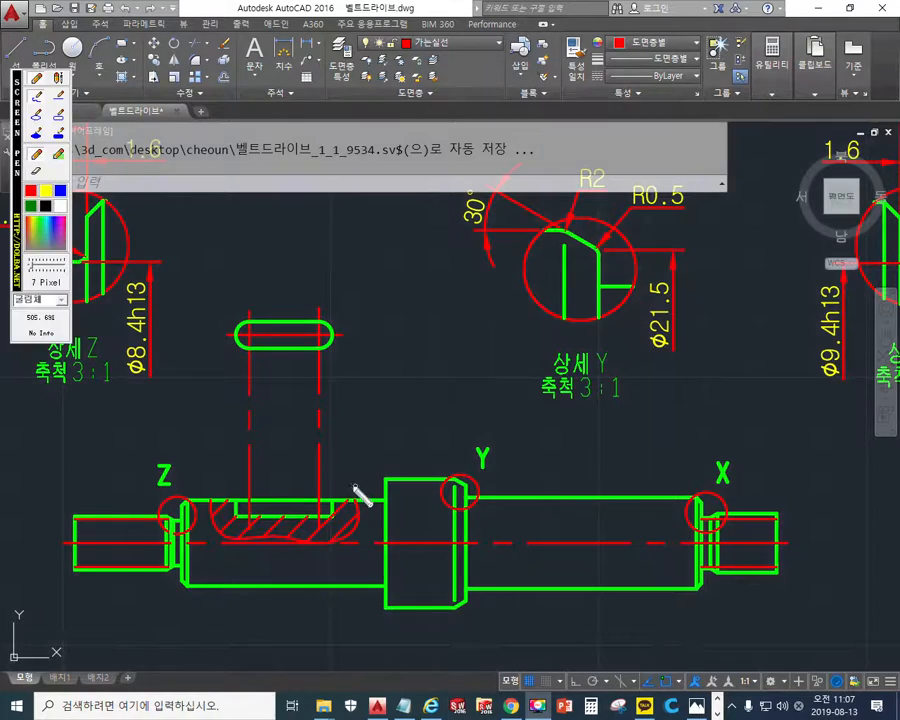
{"action": "left_click_drag", "start_coordinate": [188, 499], "coordinate": [381, 497]}
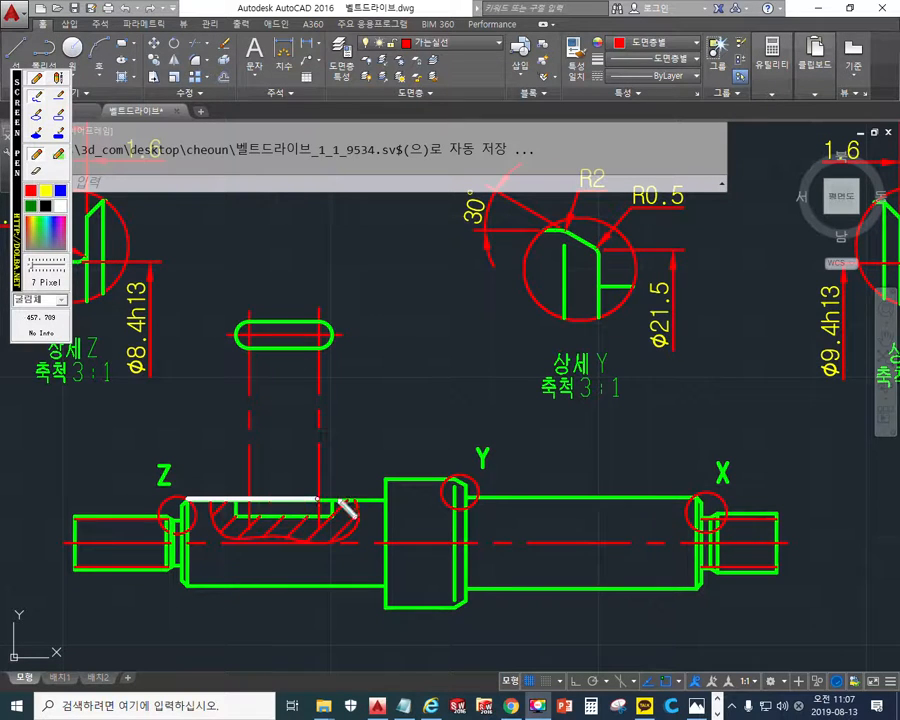
{"action": "left_click_drag", "start_coordinate": [188, 586], "coordinate": [380, 586]}
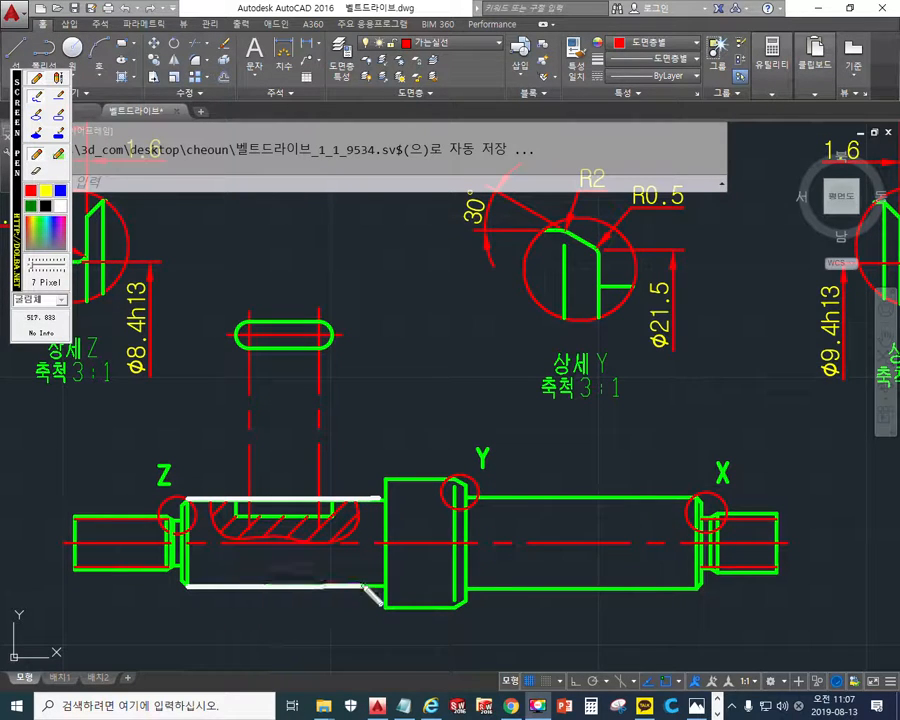
- Mark the diameter between the traced shaft edges with freehand arrows and label it d=ø16
{"action": "mouse_move", "coordinate": [355, 436]}
{"action": "left_mouse_down"}
{"action": "mouse_move", "coordinate": [343, 620]}
{"action": "mouse_move", "coordinate": [347, 587]}
{"action": "mouse_move", "coordinate": [373, 612]}
{"action": "left_mouse_up"}
{"action": "left_click_drag", "start_coordinate": [338, 468], "coordinate": [351, 497]}
{"action": "mouse_move", "coordinate": [375, 388]}
{"action": "left_mouse_down"}
{"action": "mouse_move", "coordinate": [359, 415]}
{"action": "mouse_move", "coordinate": [385, 412]}
{"action": "left_mouse_up"}
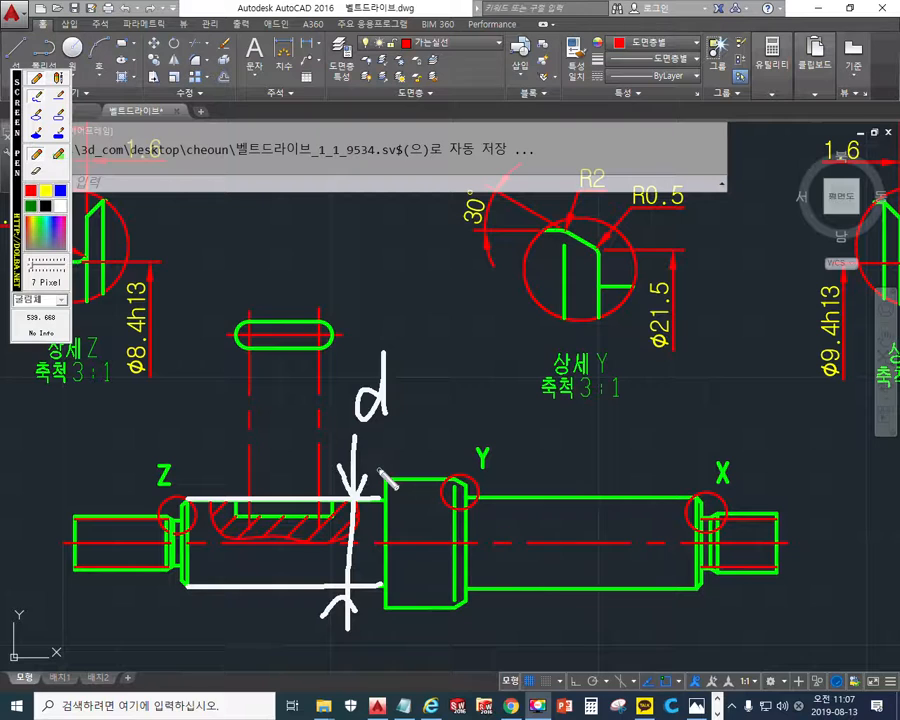
{"action": "left_click_drag", "start_coordinate": [400, 383], "coordinate": [418, 402]}
{"action": "left_click_drag", "start_coordinate": [448, 366], "coordinate": [434, 417]}
{"action": "mouse_move", "coordinate": [467, 373]}
{"action": "left_mouse_down"}
{"action": "mouse_move", "coordinate": [463, 401]}
{"action": "mouse_move", "coordinate": [474, 384]}
{"action": "left_mouse_up"}
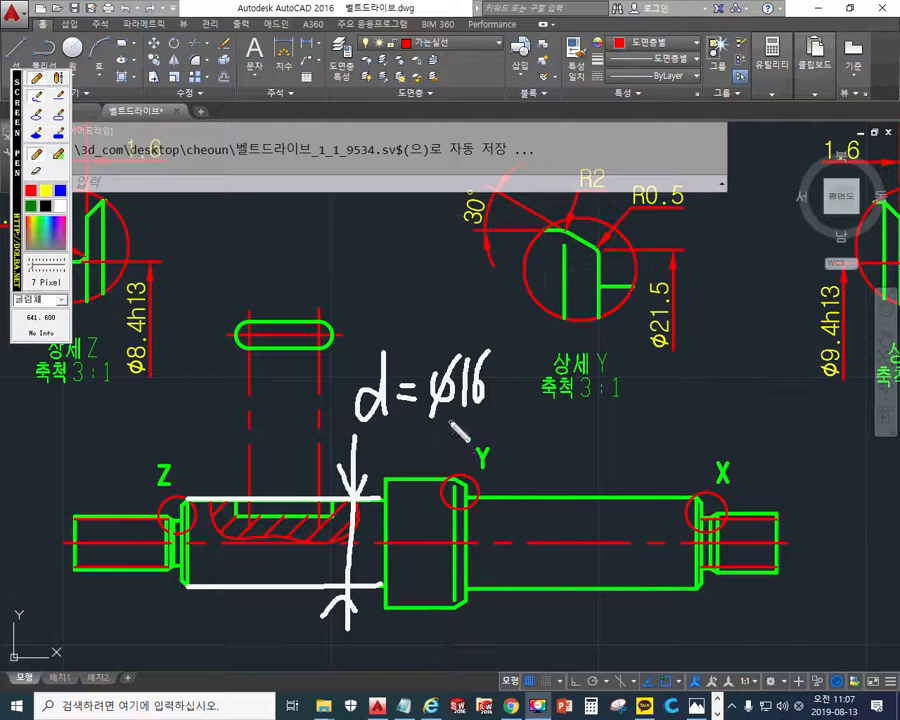
- Mark the key slot's length with a freehand dimension labelled 18, and clear the annotations
{"action": "left_click_drag", "start_coordinate": [240, 331], "coordinate": [234, 243]}
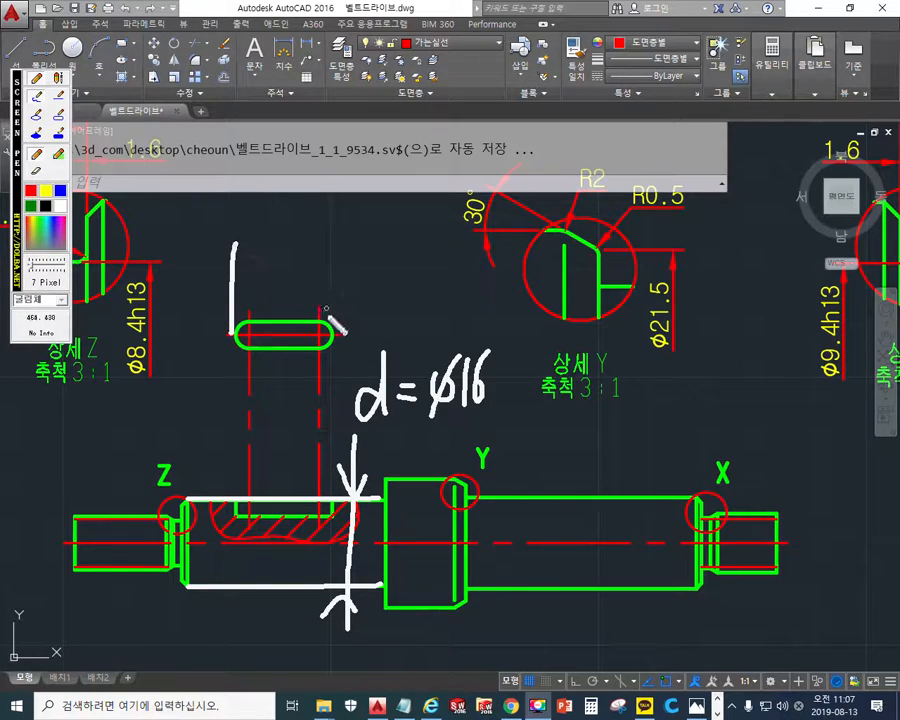
{"action": "left_click_drag", "start_coordinate": [333, 322], "coordinate": [333, 260]}
{"action": "mouse_move", "coordinate": [234, 272]}
{"action": "left_mouse_down"}
{"action": "mouse_move", "coordinate": [333, 268]}
{"action": "mouse_move", "coordinate": [312, 283]}
{"action": "left_mouse_up"}
{"action": "left_click_drag", "start_coordinate": [254, 249], "coordinate": [254, 287]}
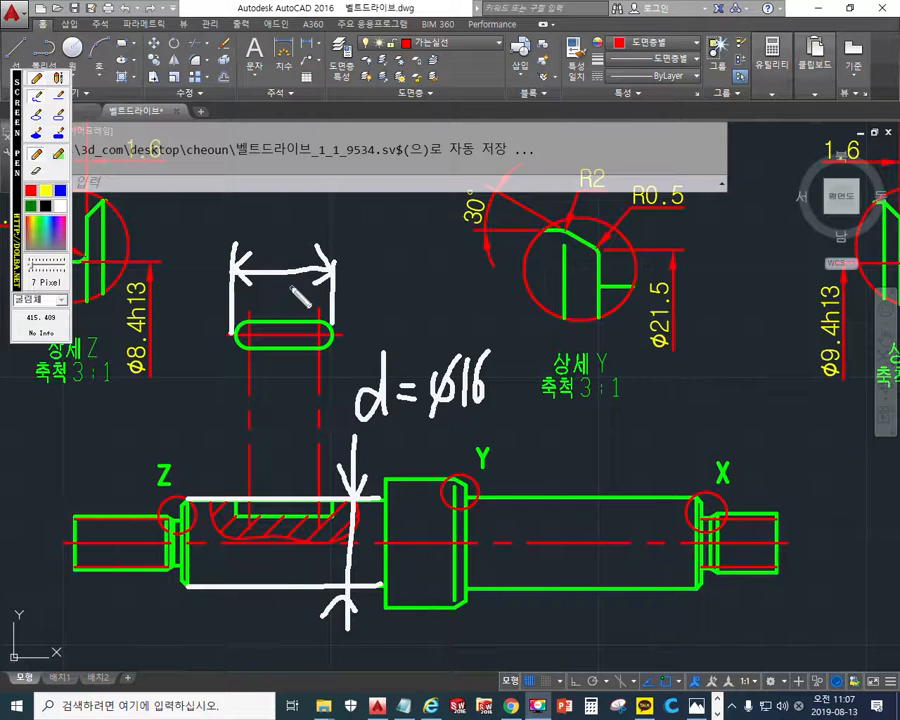
{"action": "mouse_move", "coordinate": [282, 199]}
{"action": "left_mouse_down"}
{"action": "mouse_move", "coordinate": [274, 241]}
{"action": "mouse_move", "coordinate": [307, 206]}
{"action": "mouse_move", "coordinate": [300, 222]}
{"action": "left_mouse_up"}
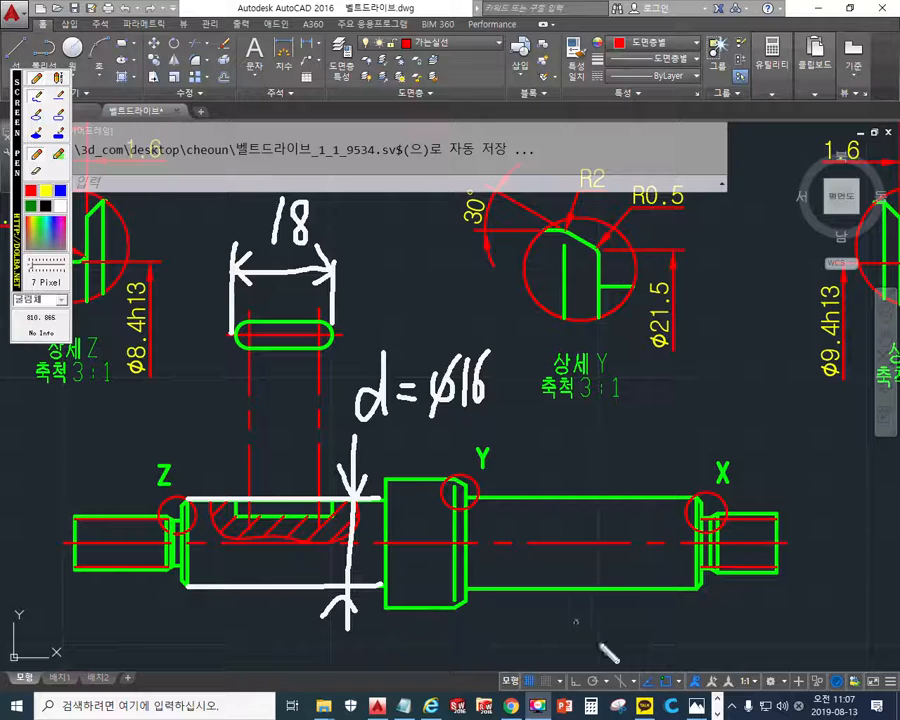
{"action": "key", "text": "Escape"}
- Switch to the KS standards PDF in Acrobat Reader and find section 21, 평행 키 (키 홈), on page 10
{"action": "left_click", "coordinate": [717, 713]}
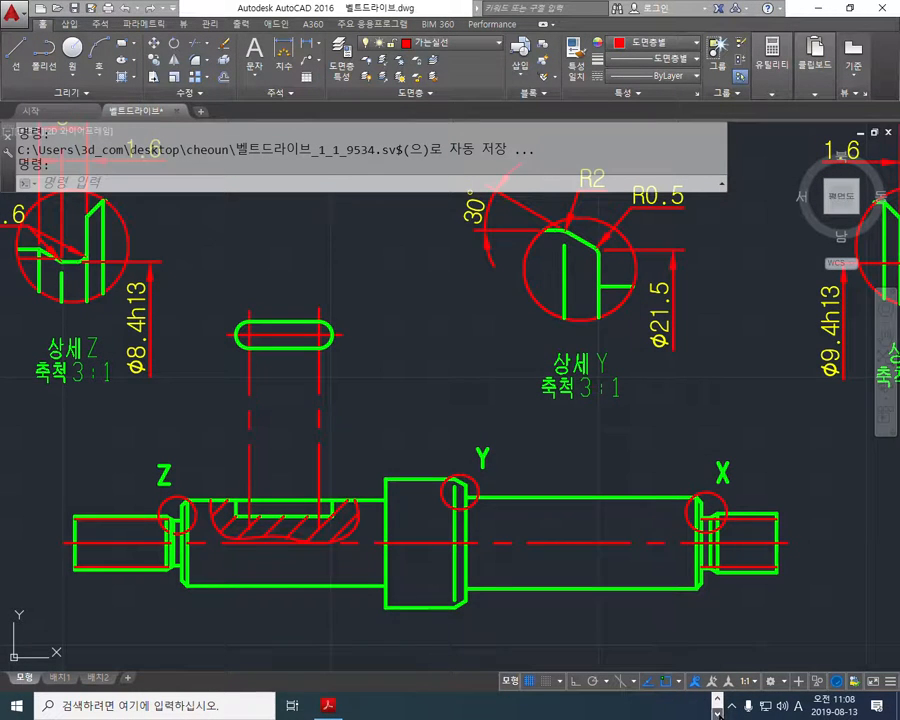
{"action": "left_click", "coordinate": [332, 709]}
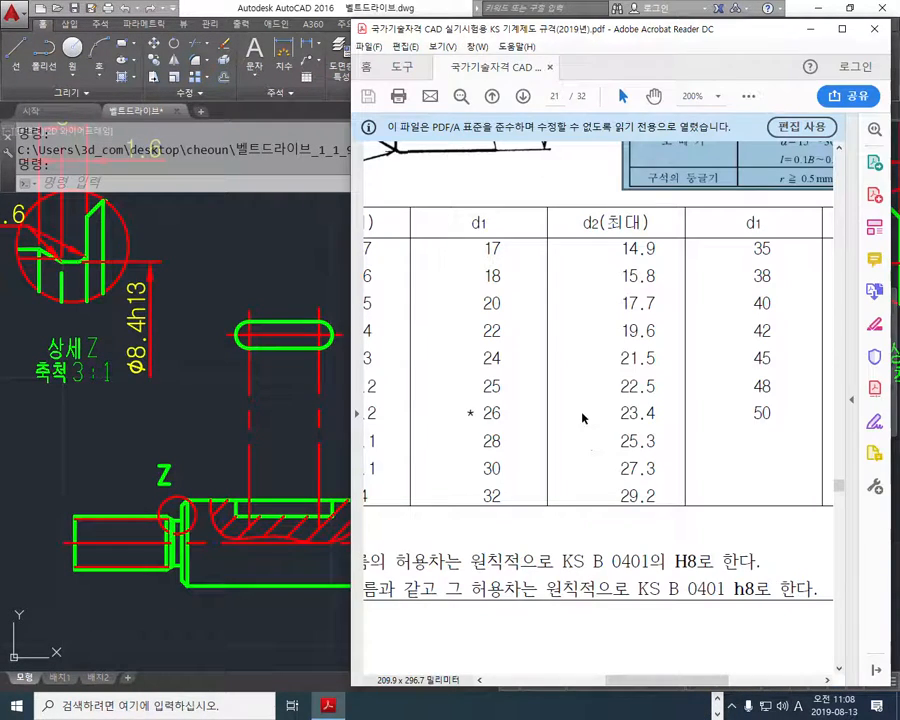
{"action": "scroll", "coordinate": [574, 415], "scroll_direction": "down", "scroll_amount": 3, "text": "ctrl"}
{"action": "scroll", "coordinate": [573, 414], "scroll_direction": "down", "scroll_amount": 2, "text": "ctrl"}
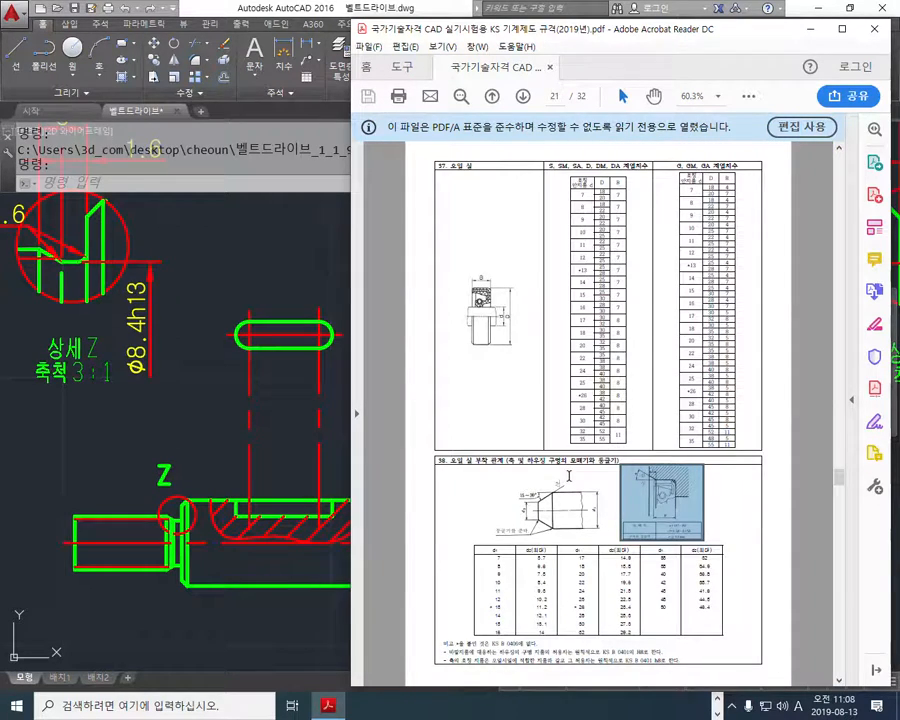
{"action": "scroll", "coordinate": [567, 477], "scroll_direction": "down", "scroll_amount": 1, "text": "ctrl"}
{"action": "scroll", "coordinate": [571, 481], "scroll_direction": "up", "scroll_amount": 11}
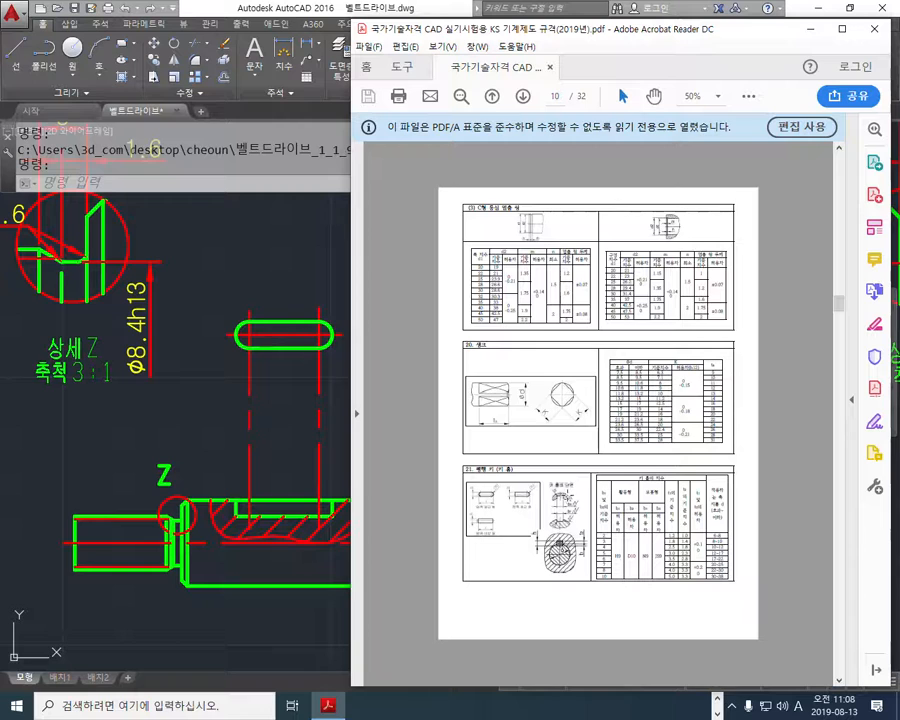
{"action": "scroll", "coordinate": [548, 507], "scroll_direction": "up", "scroll_amount": 2, "text": "ctrl"}
- Write 21 in red screen pen beside the parallel key section heading, and clear the mark
{"action": "key", "text": "F12"}
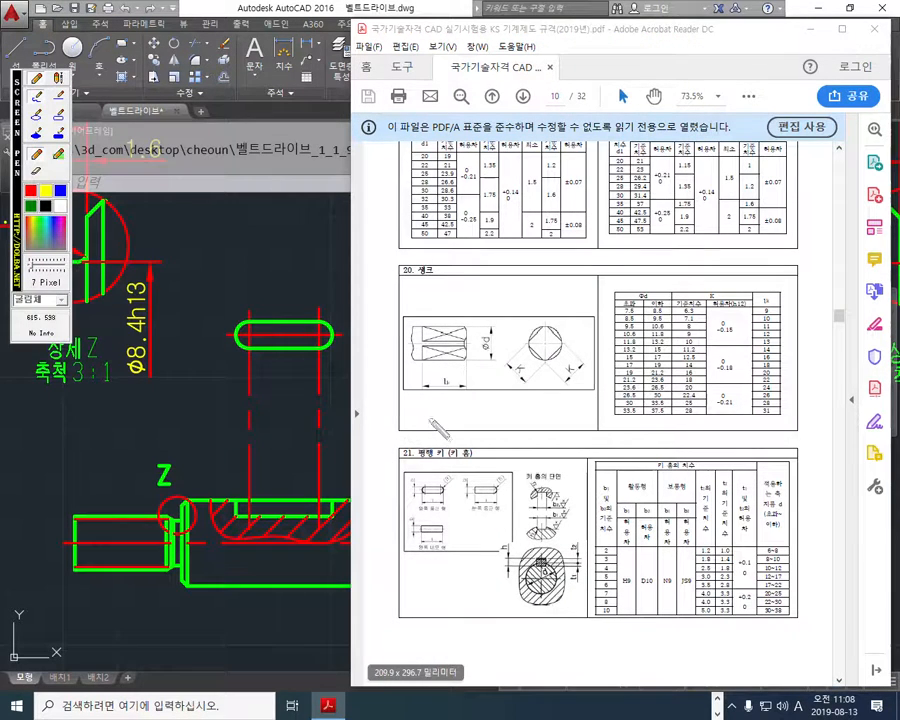
{"action": "left_click", "coordinate": [29, 190]}
{"action": "mouse_move", "coordinate": [374, 431]}
{"action": "left_mouse_down"}
{"action": "mouse_move", "coordinate": [395, 437]}
{"action": "mouse_move", "coordinate": [400, 463]}
{"action": "mouse_move", "coordinate": [419, 427]}
{"action": "left_mouse_up"}
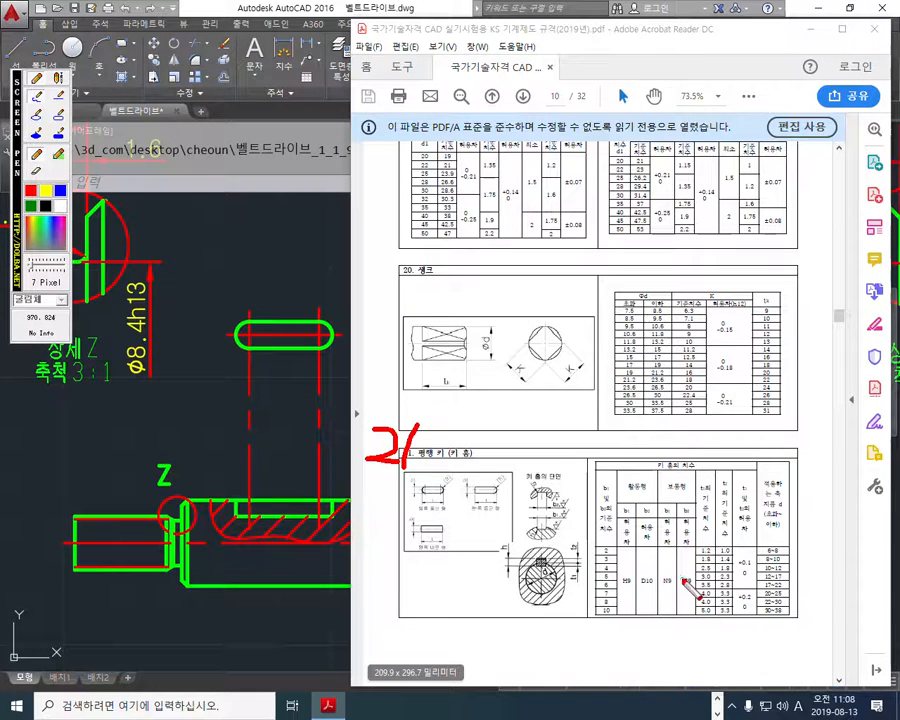
{"action": "key", "text": "Escape"}
- Outline the shaft circle in the standard's keyway cross-section in red and mark its diameter as d=16
{"action": "scroll", "coordinate": [552, 580], "scroll_direction": "up", "scroll_amount": 5, "text": "ctrl"}
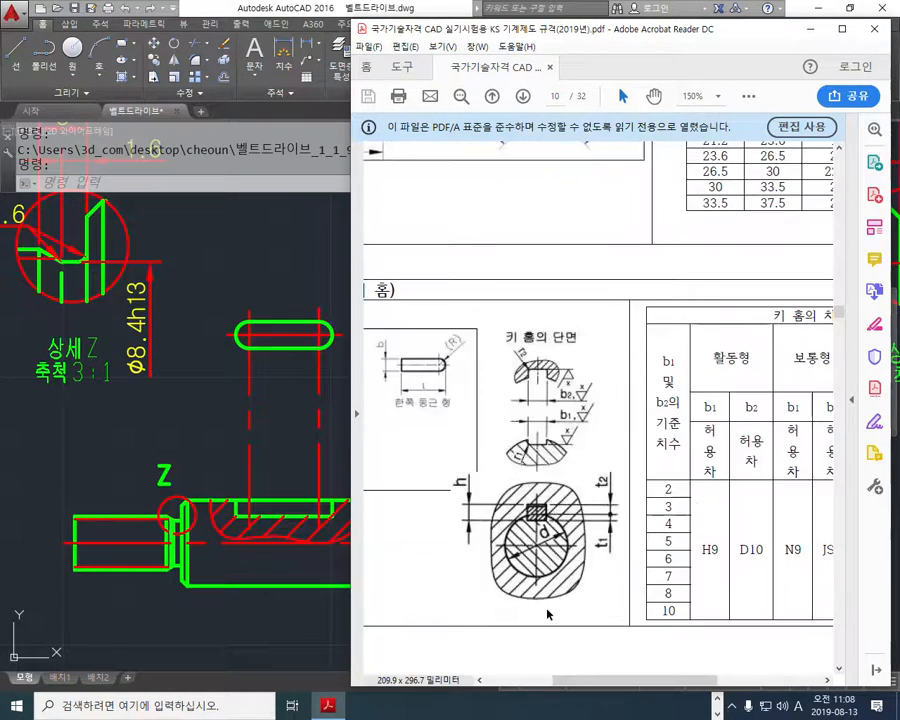
{"action": "scroll", "coordinate": [557, 578], "scroll_direction": "down", "scroll_amount": 1, "text": "ctrl"}
{"action": "scroll", "coordinate": [560, 574], "scroll_direction": "up", "scroll_amount": 1, "text": "ctrl"}
{"action": "key", "text": "F2"}
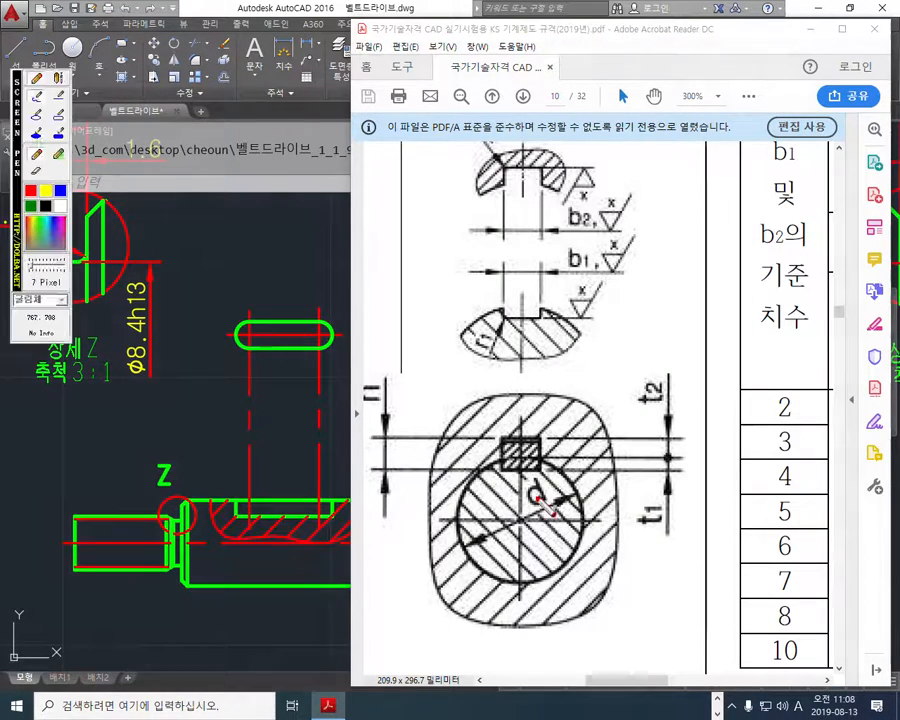
{"action": "mouse_move", "coordinate": [541, 461]}
{"action": "left_mouse_down"}
{"action": "mouse_move", "coordinate": [492, 463]}
{"action": "mouse_move", "coordinate": [461, 531]}
{"action": "mouse_move", "coordinate": [535, 592]}
{"action": "mouse_move", "coordinate": [570, 478]}
{"action": "mouse_move", "coordinate": [530, 460]}
{"action": "left_mouse_up"}
{"action": "mouse_move", "coordinate": [468, 551]}
{"action": "left_mouse_down"}
{"action": "mouse_move", "coordinate": [572, 495]}
{"action": "mouse_move", "coordinate": [562, 522]}
{"action": "left_mouse_up"}
{"action": "mouse_move", "coordinate": [480, 522]}
{"action": "left_mouse_down"}
{"action": "mouse_move", "coordinate": [469, 550]}
{"action": "mouse_move", "coordinate": [487, 558]}
{"action": "left_mouse_up"}
{"action": "mouse_move", "coordinate": [527, 528]}
{"action": "left_mouse_down"}
{"action": "mouse_move", "coordinate": [520, 548]}
{"action": "mouse_move", "coordinate": [534, 482]}
{"action": "mouse_move", "coordinate": [543, 560]}
{"action": "left_mouse_up"}
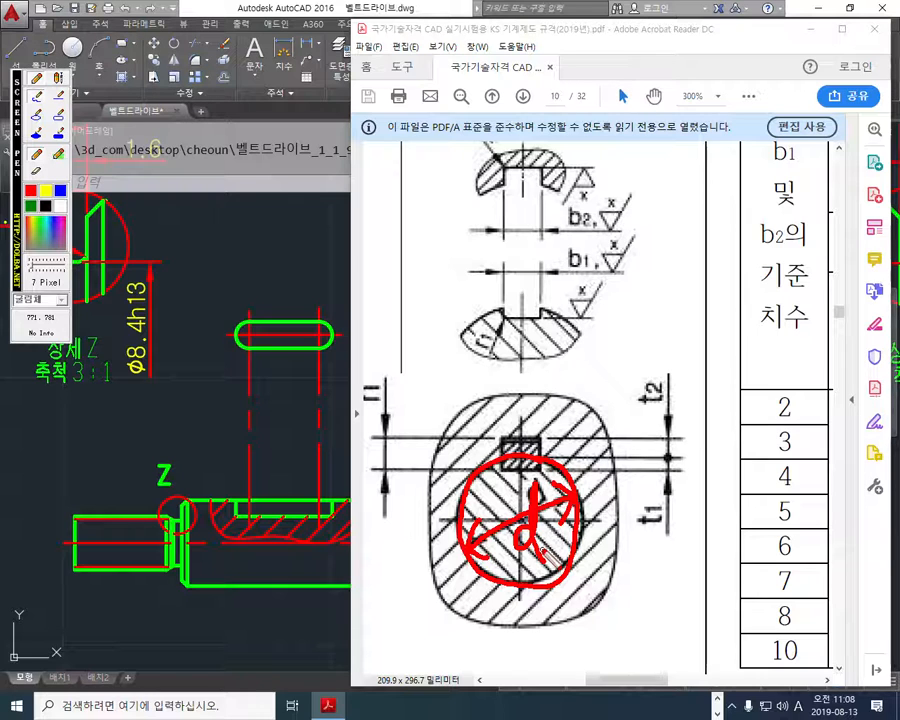
{"action": "mouse_move", "coordinate": [552, 533]}
{"action": "left_mouse_down"}
{"action": "mouse_move", "coordinate": [603, 550]}
{"action": "mouse_move", "coordinate": [614, 592]}
{"action": "left_mouse_up"}
{"action": "mouse_move", "coordinate": [647, 541]}
{"action": "left_mouse_down"}
{"action": "mouse_move", "coordinate": [623, 595]}
{"action": "mouse_move", "coordinate": [624, 581]}
{"action": "left_mouse_up"}
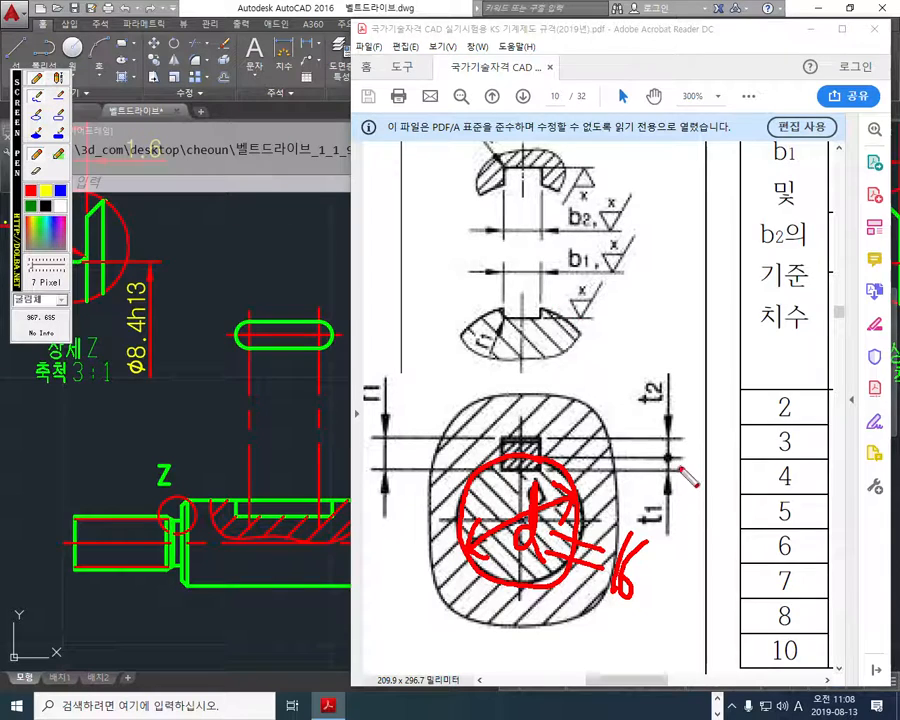
- Mark the keyway depth t1 and keyway width b1 in red on the standard's figure, and clear all annotations
{"action": "mouse_move", "coordinate": [677, 453]}
{"action": "left_mouse_down"}
{"action": "mouse_move", "coordinate": [680, 479]}
{"action": "mouse_move", "coordinate": [687, 473]}
{"action": "left_mouse_up"}
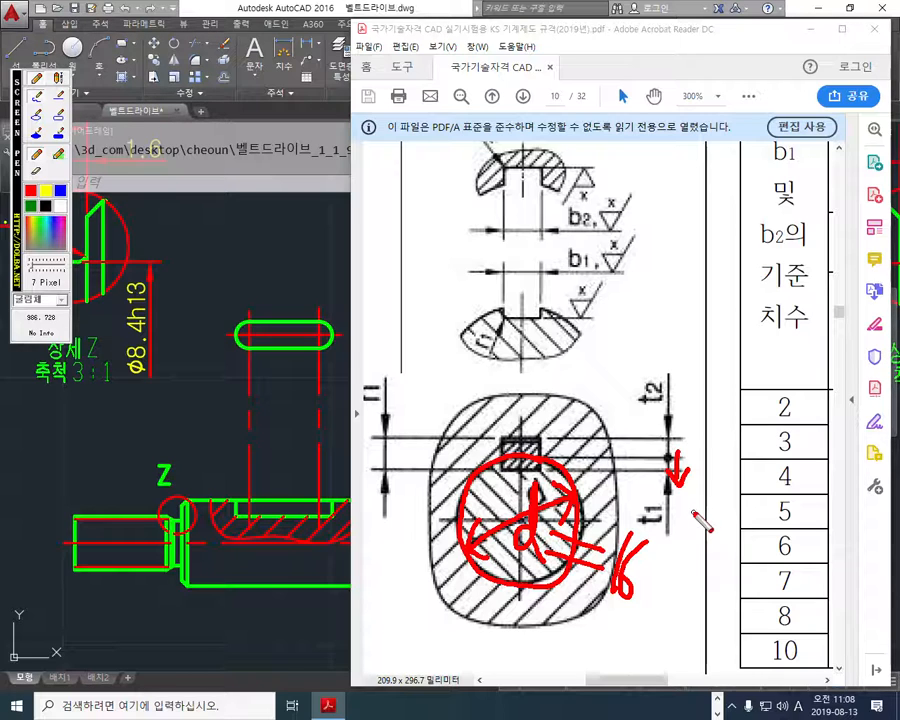
{"action": "mouse_move", "coordinate": [684, 528]}
{"action": "left_mouse_down"}
{"action": "mouse_move", "coordinate": [650, 534]}
{"action": "mouse_move", "coordinate": [683, 511]}
{"action": "mouse_move", "coordinate": [676, 536]}
{"action": "left_mouse_up"}
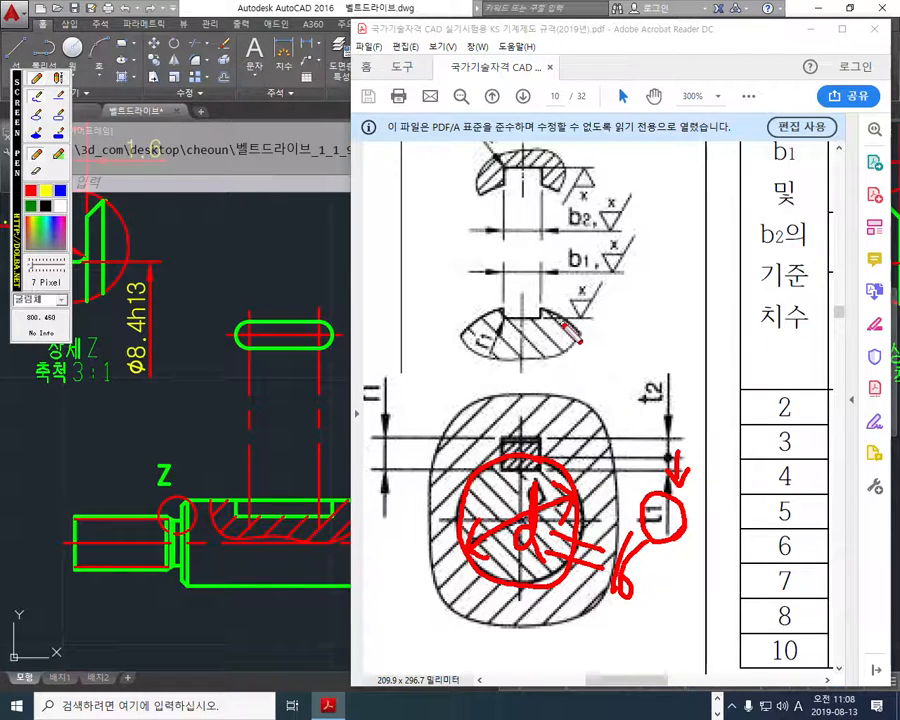
{"action": "left_click_drag", "start_coordinate": [503, 263], "coordinate": [503, 306]}
{"action": "left_click_drag", "start_coordinate": [543, 263], "coordinate": [543, 318]}
{"action": "mouse_move", "coordinate": [478, 274]}
{"action": "left_mouse_down"}
{"action": "mouse_move", "coordinate": [590, 274]}
{"action": "mouse_move", "coordinate": [545, 275]}
{"action": "mouse_move", "coordinate": [555, 288]}
{"action": "mouse_move", "coordinate": [490, 288]}
{"action": "left_mouse_up"}
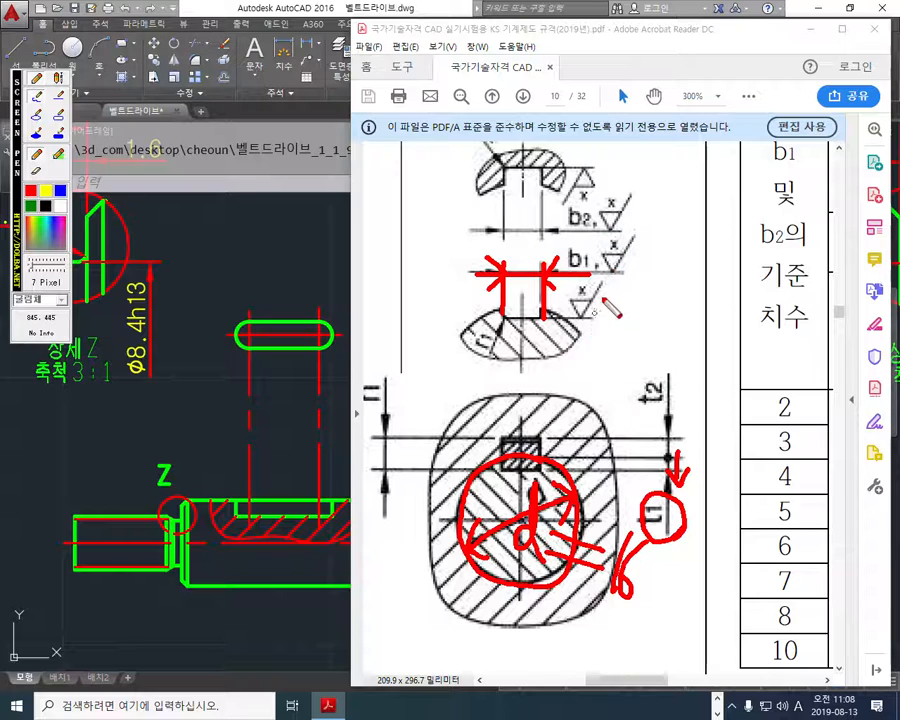
{"action": "mouse_move", "coordinate": [535, 351]}
{"action": "left_mouse_down"}
{"action": "mouse_move", "coordinate": [563, 350]}
{"action": "mouse_move", "coordinate": [549, 358]}
{"action": "mouse_move", "coordinate": [563, 363]}
{"action": "mouse_move", "coordinate": [562, 386]}
{"action": "left_mouse_up"}
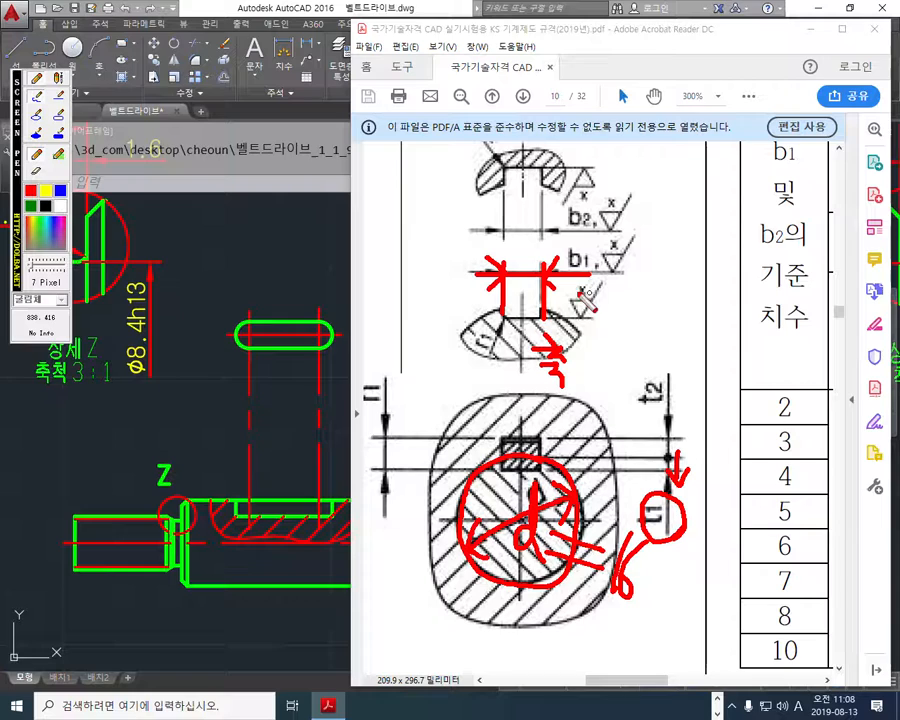
{"action": "key", "text": "Escape"}
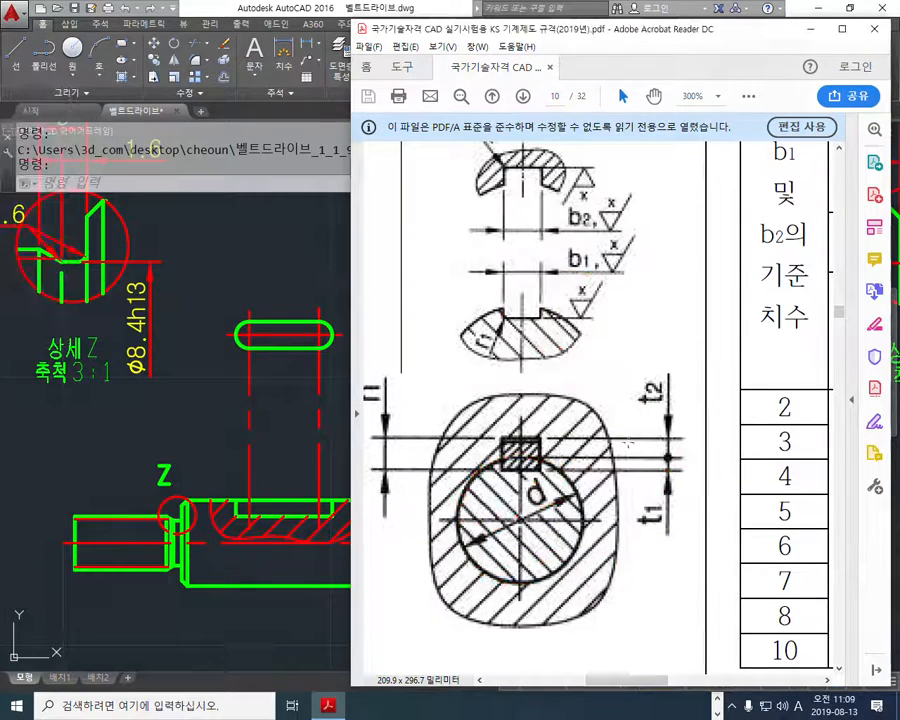
- In the keyway dimension table, mark the shaft diameter column ①, circle 초과~이하, underline the 12~17 range and write 16 above it in red
{"action": "left_click_drag", "start_coordinate": [612, 684], "coordinate": [716, 683]}
{"action": "scroll", "coordinate": [680, 600], "scroll_direction": "down", "scroll_amount": 2, "text": "ctrl"}
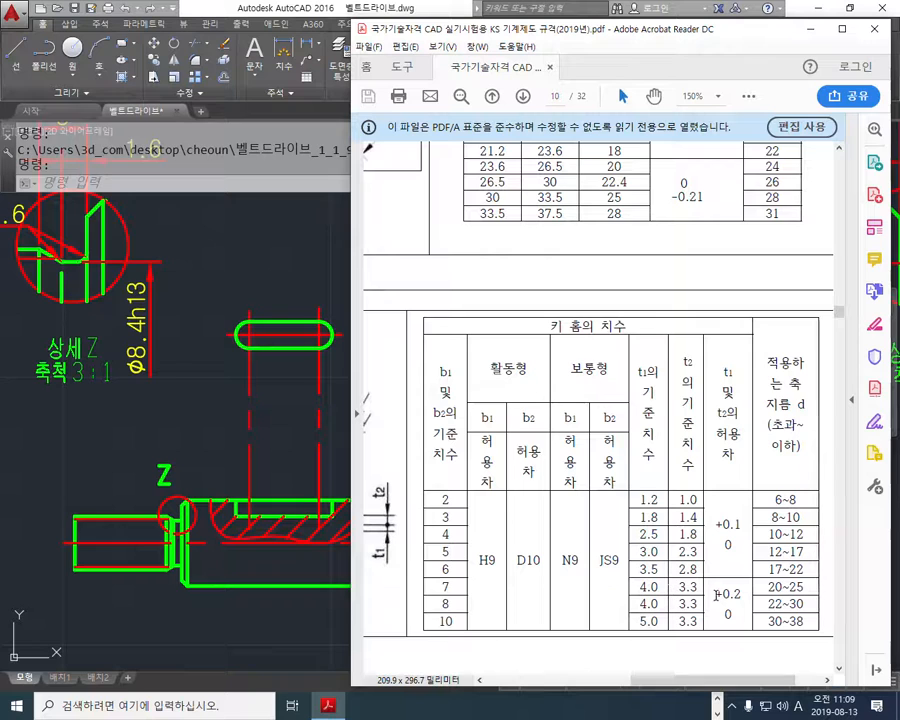
{"action": "scroll", "coordinate": [778, 590], "scroll_direction": "down", "scroll_amount": 1}
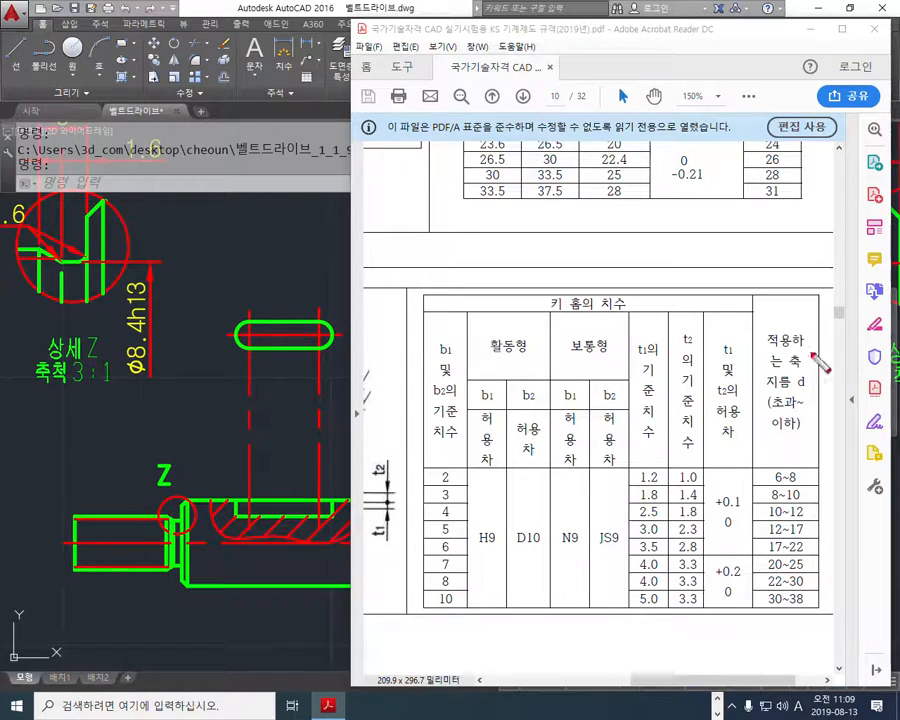
{"action": "mouse_move", "coordinate": [794, 283]}
{"action": "left_mouse_down"}
{"action": "mouse_move", "coordinate": [784, 314]}
{"action": "mouse_move", "coordinate": [805, 282]}
{"action": "mouse_move", "coordinate": [788, 322]}
{"action": "left_mouse_up"}
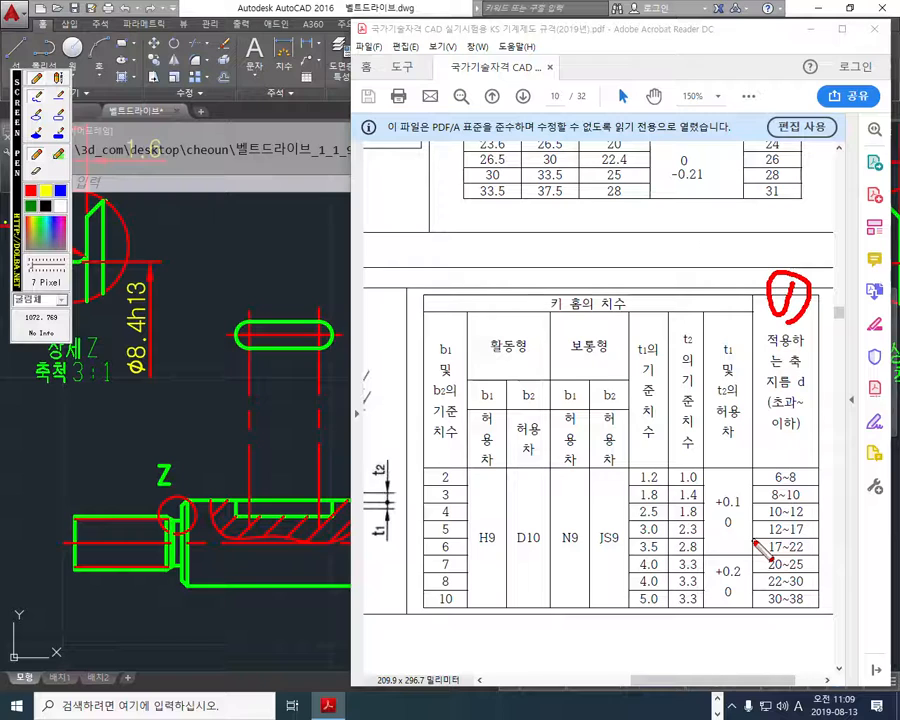
{"action": "left_click_drag", "start_coordinate": [753, 542], "coordinate": [820, 540]}
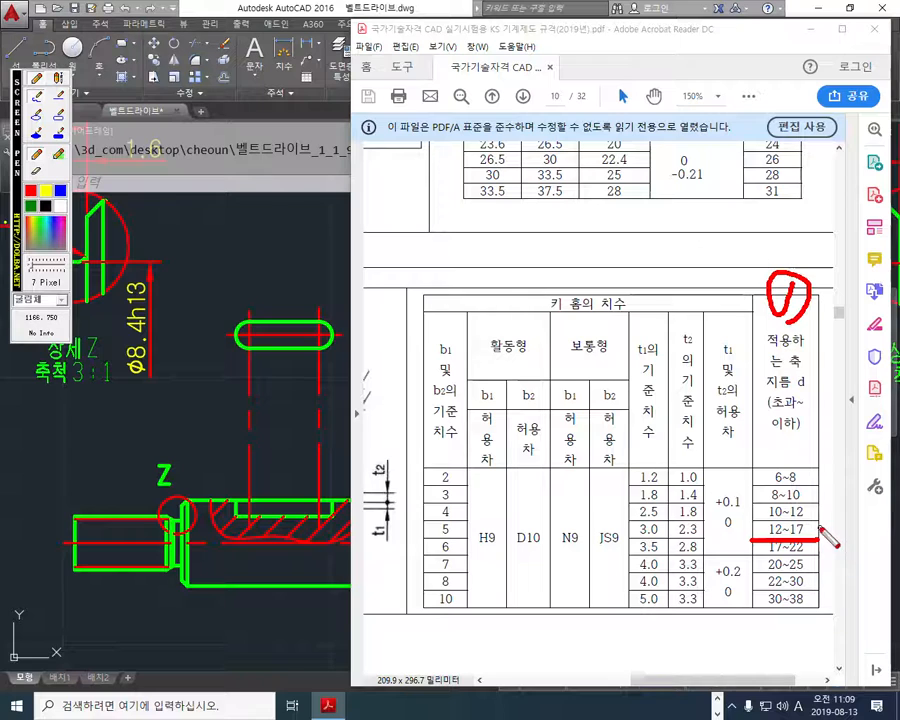
{"action": "mouse_move", "coordinate": [796, 425]}
{"action": "left_mouse_down"}
{"action": "mouse_move", "coordinate": [784, 396]}
{"action": "mouse_move", "coordinate": [762, 428]}
{"action": "mouse_move", "coordinate": [810, 445]}
{"action": "mouse_move", "coordinate": [797, 456]}
{"action": "left_mouse_up"}
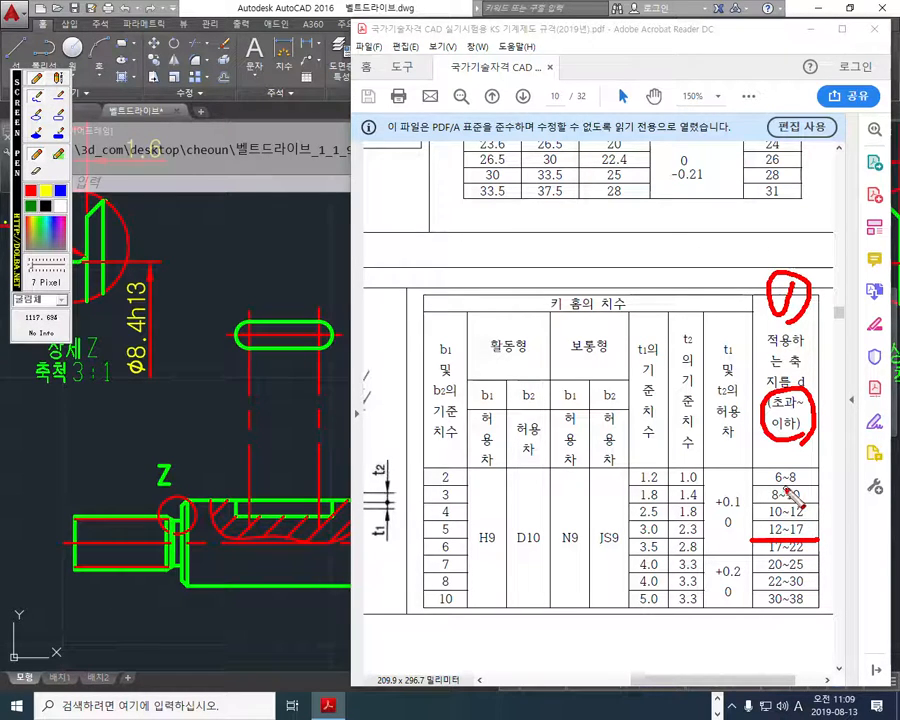
{"action": "mouse_move", "coordinate": [796, 484]}
{"action": "left_mouse_down"}
{"action": "mouse_move", "coordinate": [787, 524]}
{"action": "mouse_move", "coordinate": [784, 508]}
{"action": "left_mouse_up"}
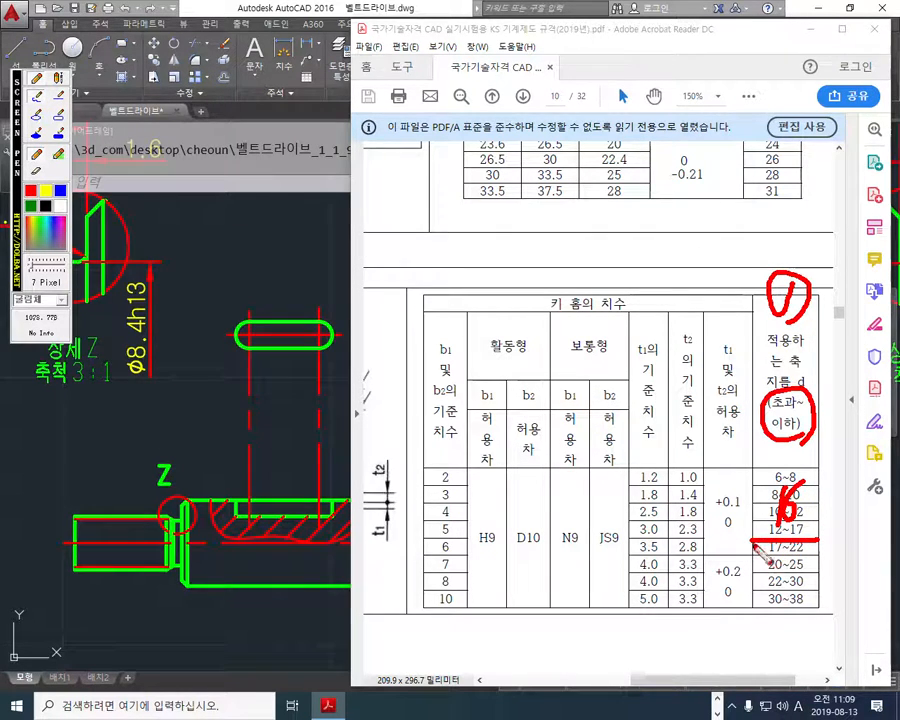
- Extend the red underline to the t1 column, write t1 and 3.0 there, and circle the +0.1/0 tolerance and its heading
{"action": "left_click_drag", "start_coordinate": [741, 542], "coordinate": [632, 541]}
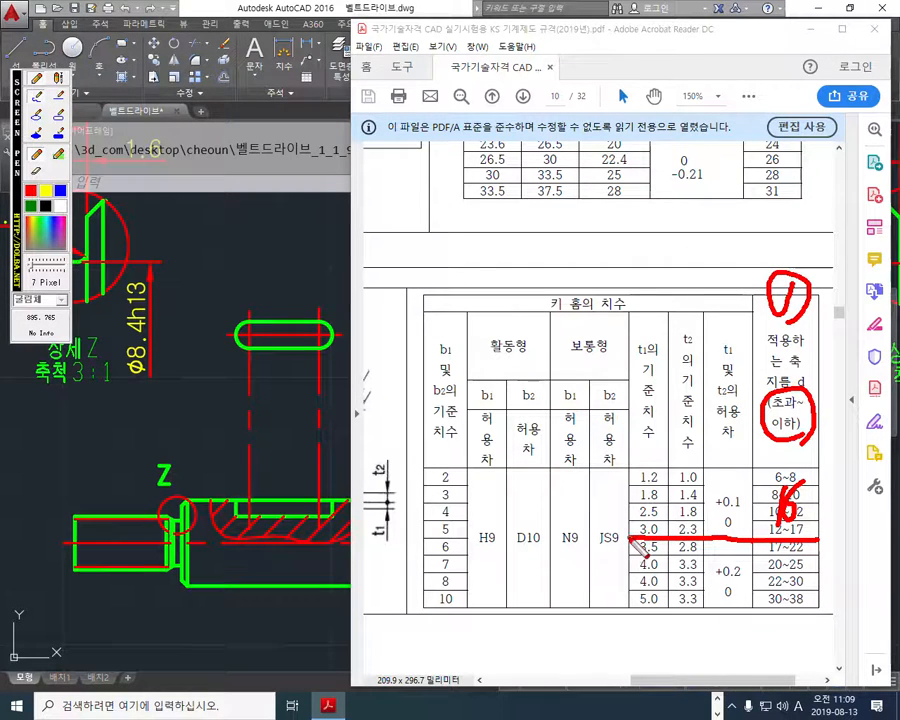
{"action": "mouse_move", "coordinate": [645, 340]}
{"action": "left_mouse_down"}
{"action": "mouse_move", "coordinate": [640, 380]}
{"action": "mouse_move", "coordinate": [652, 356]}
{"action": "left_mouse_up"}
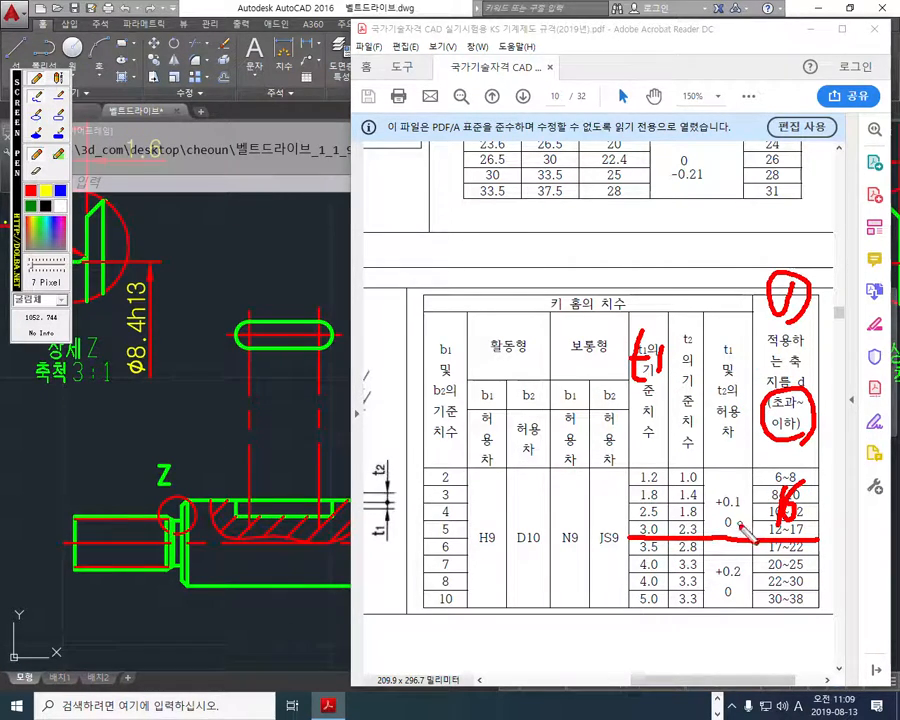
{"action": "mouse_move", "coordinate": [630, 507]}
{"action": "left_mouse_down"}
{"action": "mouse_move", "coordinate": [643, 523]}
{"action": "mouse_move", "coordinate": [632, 531]}
{"action": "mouse_move", "coordinate": [652, 530]}
{"action": "mouse_move", "coordinate": [668, 508]}
{"action": "left_mouse_up"}
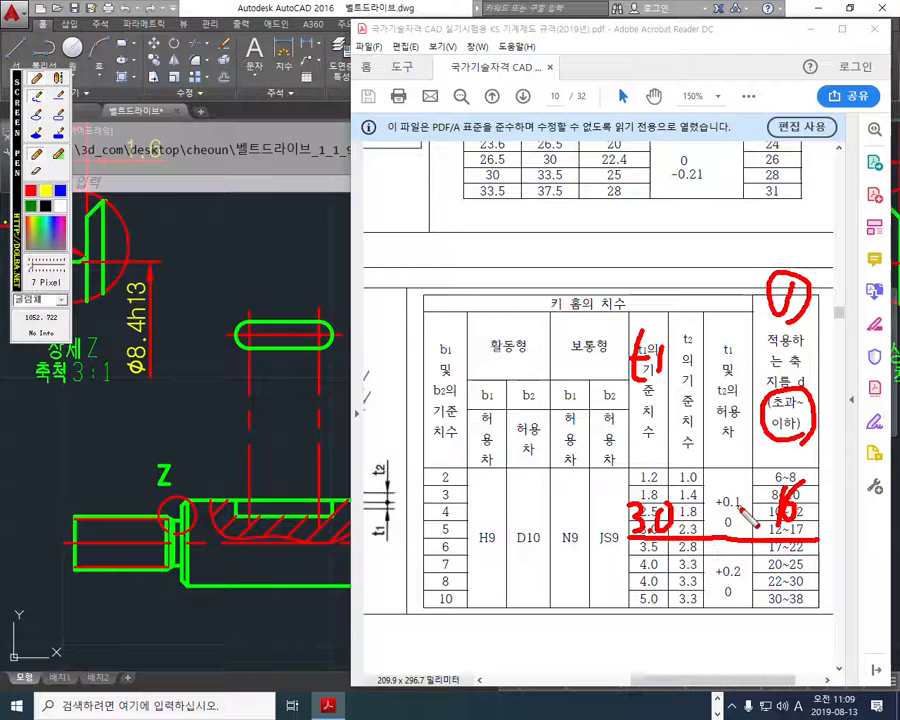
{"action": "mouse_move", "coordinate": [750, 530]}
{"action": "left_mouse_down"}
{"action": "mouse_move", "coordinate": [730, 542]}
{"action": "mouse_move", "coordinate": [748, 488]}
{"action": "mouse_move", "coordinate": [743, 540]}
{"action": "left_mouse_up"}
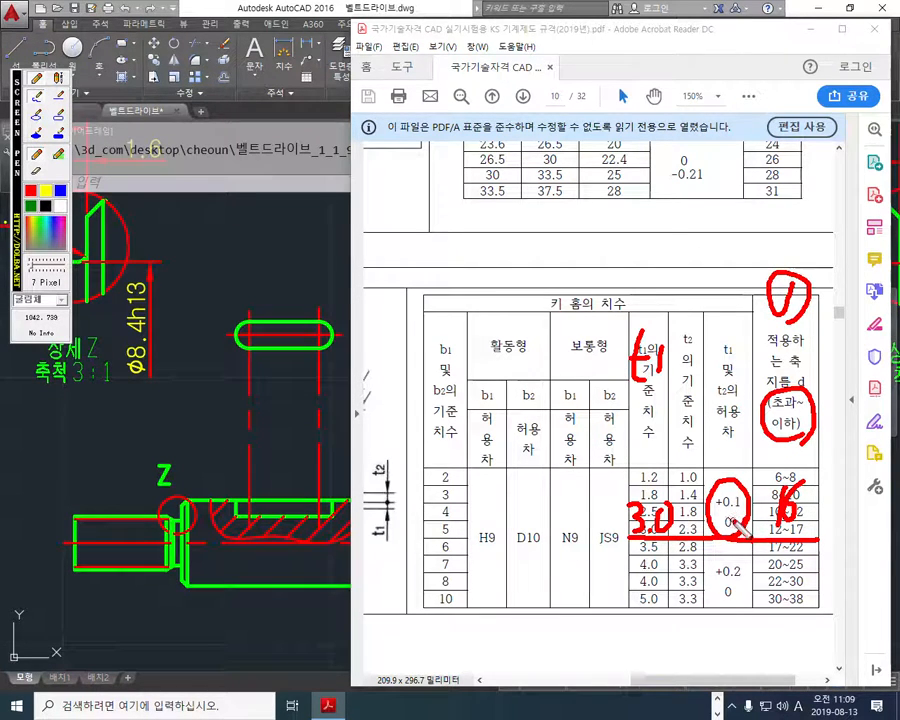
{"action": "mouse_move", "coordinate": [744, 442]}
{"action": "left_mouse_down"}
{"action": "mouse_move", "coordinate": [717, 396]}
{"action": "mouse_move", "coordinate": [740, 445]}
{"action": "left_mouse_up"}
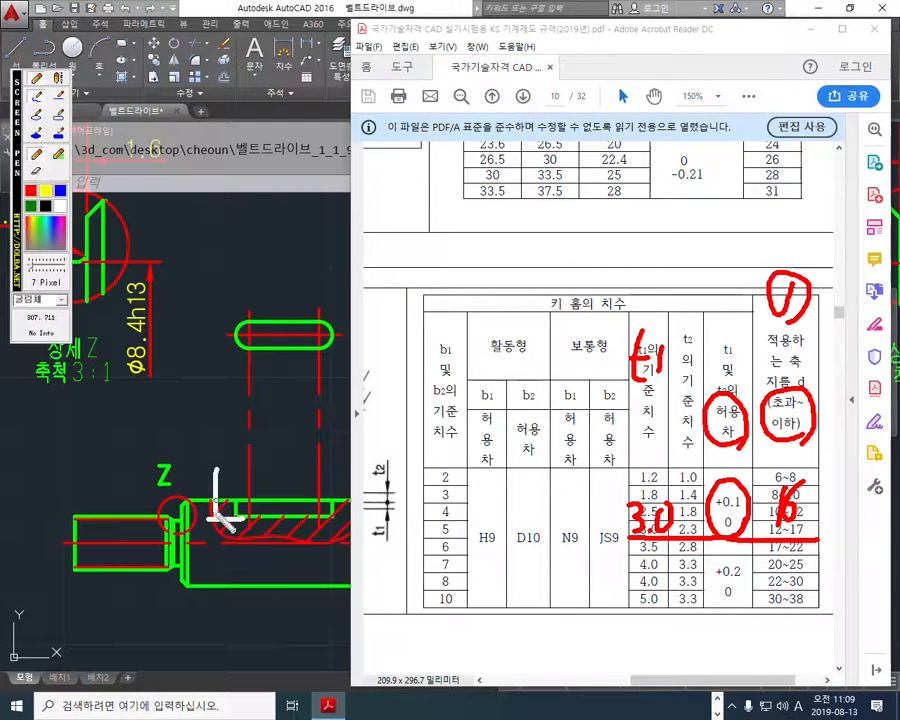
- Sketch a white depth dimension on the shaft's keyway section and write 3.0 +0.1/0 above it
{"action": "left_click_drag", "start_coordinate": [206, 486], "coordinate": [223, 484]}
{"action": "left_click_drag", "start_coordinate": [210, 529], "coordinate": [221, 528]}
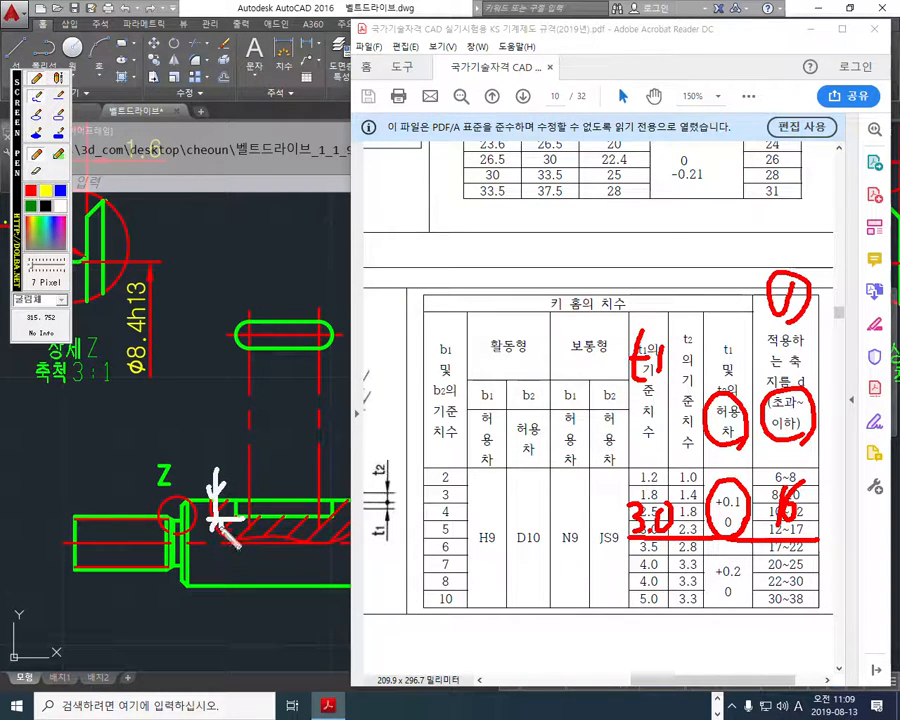
{"action": "mouse_move", "coordinate": [186, 418]}
{"action": "left_mouse_down"}
{"action": "mouse_move", "coordinate": [187, 443]}
{"action": "mouse_move", "coordinate": [217, 413]}
{"action": "mouse_move", "coordinate": [257, 409]}
{"action": "mouse_move", "coordinate": [256, 398]}
{"action": "mouse_move", "coordinate": [283, 415]}
{"action": "mouse_move", "coordinate": [262, 440]}
{"action": "mouse_move", "coordinate": [267, 428]}
{"action": "left_mouse_up"}
{"action": "left_click", "coordinate": [202, 442]}
{"action": "left_click", "coordinate": [271, 413]}
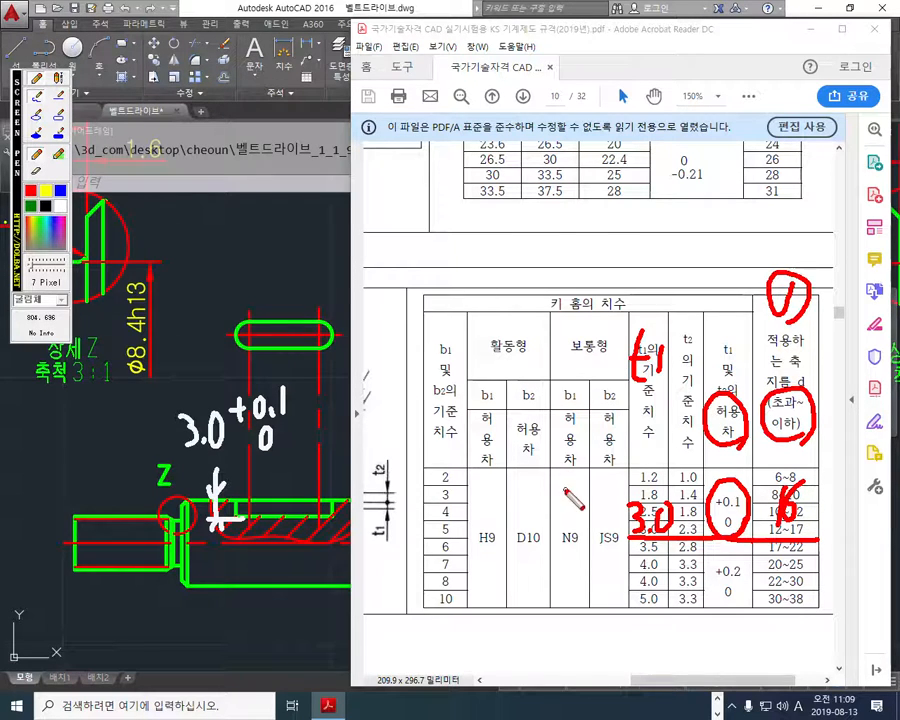
- Circle 5 and b1 in the table's red-underlined row, and sketch a white width dimension of 5 on the keyway plan view
{"action": "mouse_move", "coordinate": [636, 542]}
{"action": "left_mouse_down"}
{"action": "mouse_move", "coordinate": [432, 541]}
{"action": "mouse_move", "coordinate": [460, 518]}
{"action": "mouse_move", "coordinate": [458, 554]}
{"action": "left_mouse_up"}
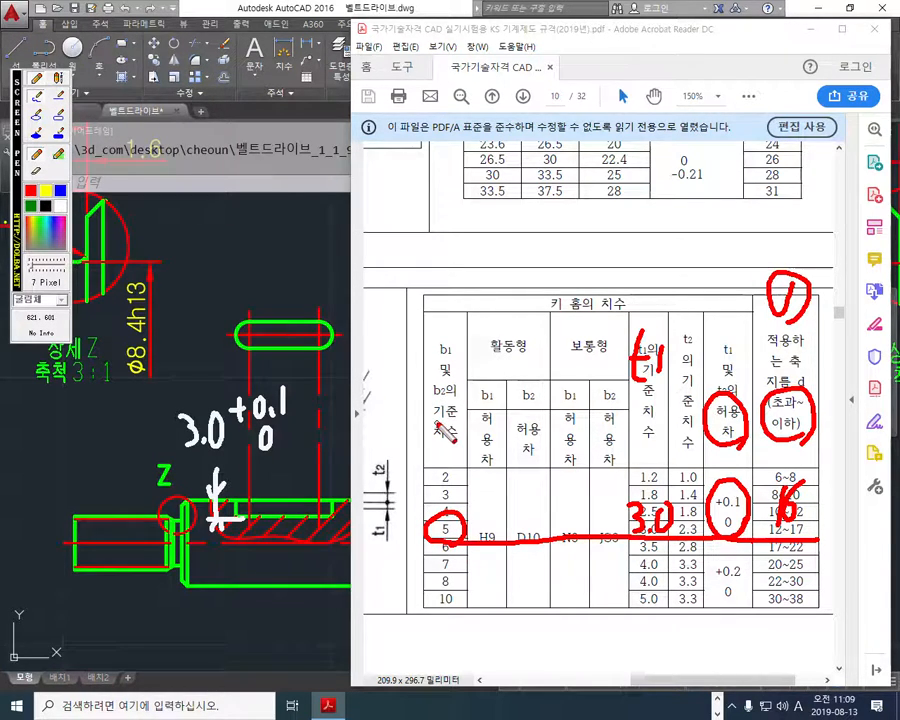
{"action": "left_click_drag", "start_coordinate": [445, 328], "coordinate": [456, 388]}
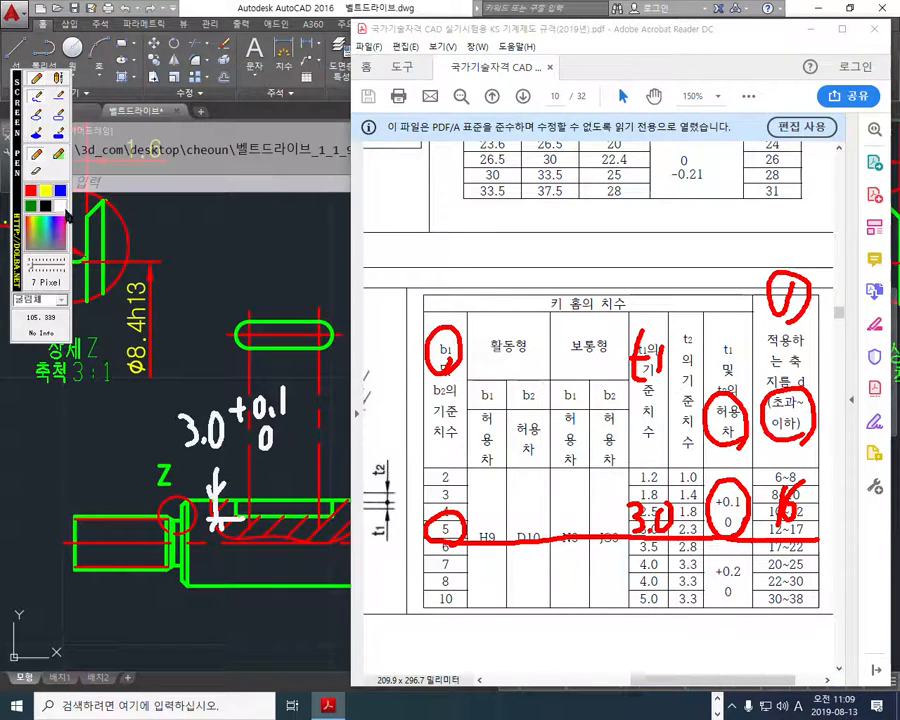
{"action": "mouse_move", "coordinate": [212, 352]}
{"action": "left_mouse_down"}
{"action": "mouse_move", "coordinate": [250, 351]}
{"action": "mouse_move", "coordinate": [211, 268]}
{"action": "mouse_move", "coordinate": [222, 357]}
{"action": "left_mouse_up"}
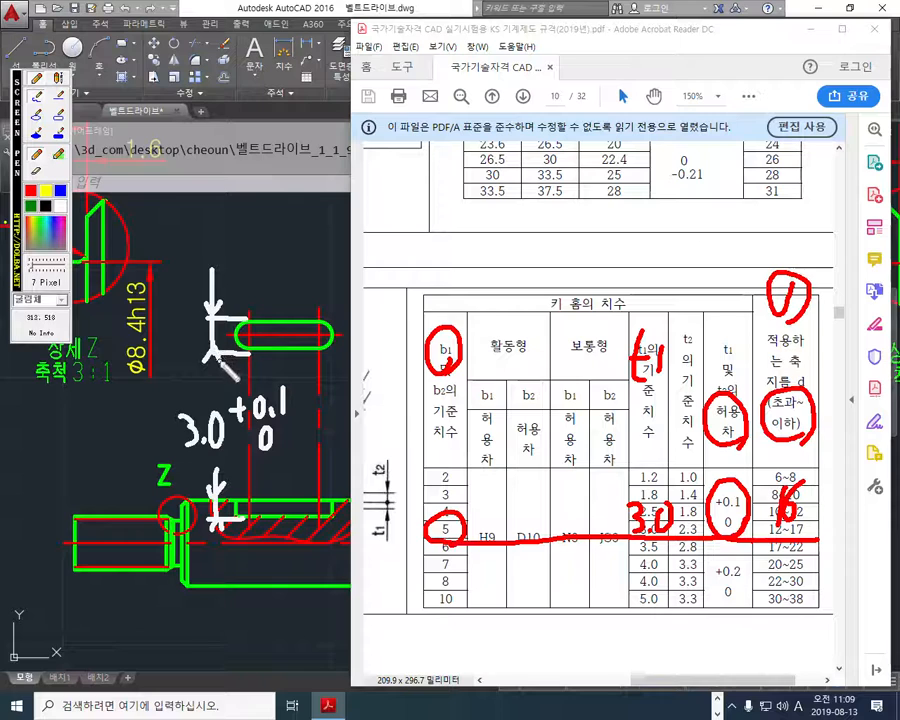
{"action": "mouse_move", "coordinate": [200, 219]}
{"action": "left_mouse_down"}
{"action": "mouse_move", "coordinate": [205, 263]}
{"action": "mouse_move", "coordinate": [226, 218]}
{"action": "left_mouse_up"}
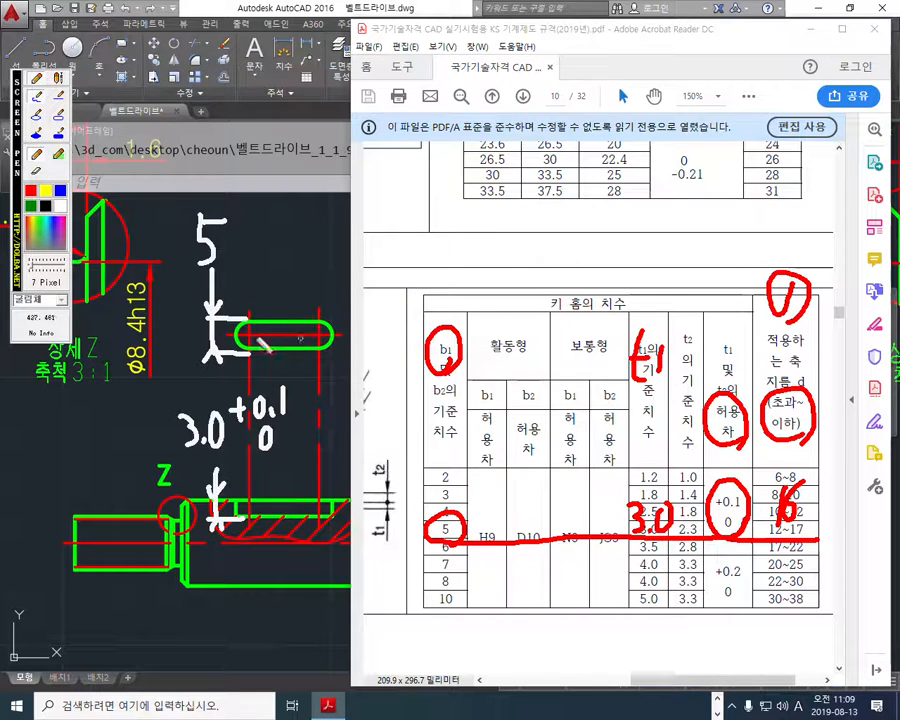
- Cross out sliding movement on the keyway and the 활동형 heading in red, circle 보통형, and mark its b1 tolerance N9
{"action": "left_click_drag", "start_coordinate": [264, 334], "coordinate": [312, 335]}
{"action": "left_click_drag", "start_coordinate": [272, 317], "coordinate": [275, 347]}
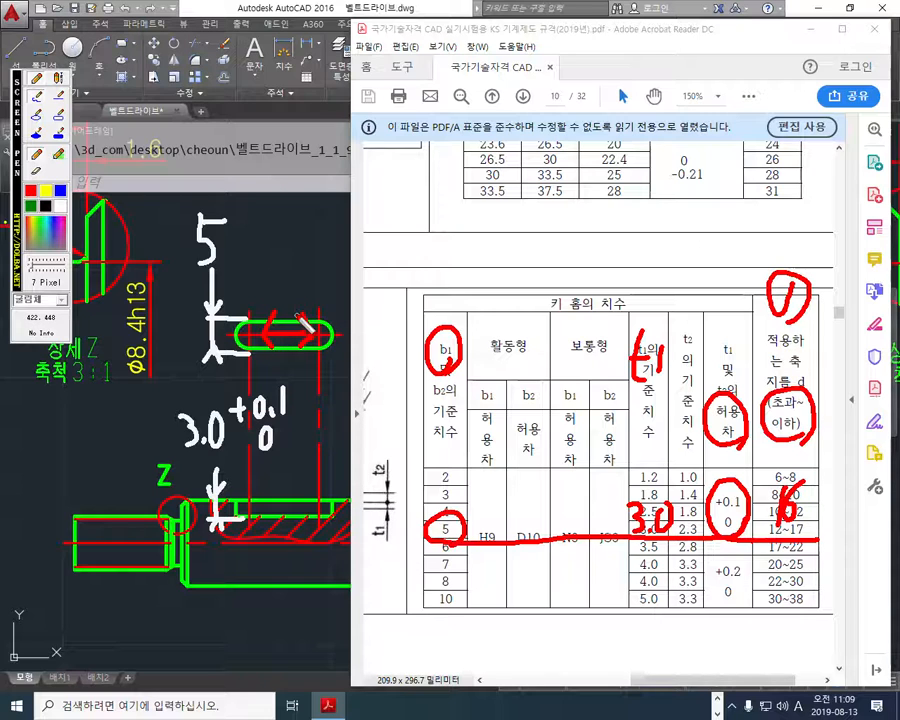
{"action": "left_click_drag", "start_coordinate": [518, 306], "coordinate": [487, 376]}
{"action": "left_click_drag", "start_coordinate": [490, 316], "coordinate": [533, 388]}
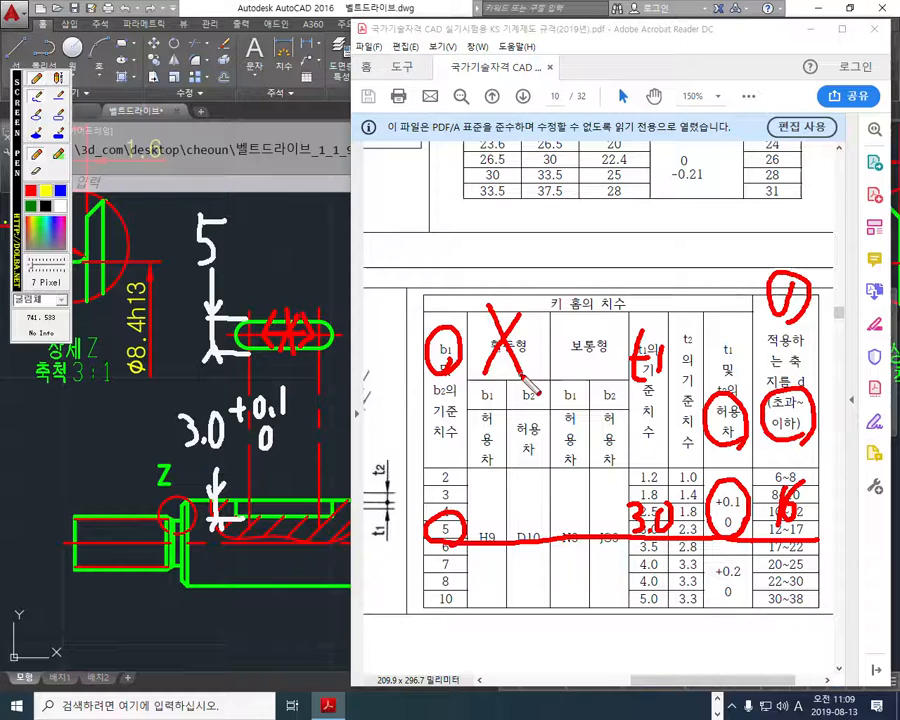
{"action": "mouse_move", "coordinate": [612, 374]}
{"action": "left_mouse_down"}
{"action": "mouse_move", "coordinate": [596, 322]}
{"action": "mouse_move", "coordinate": [613, 372]}
{"action": "left_mouse_up"}
{"action": "mouse_move", "coordinate": [562, 388]}
{"action": "left_mouse_down"}
{"action": "mouse_move", "coordinate": [566, 425]}
{"action": "mouse_move", "coordinate": [580, 410]}
{"action": "left_mouse_up"}
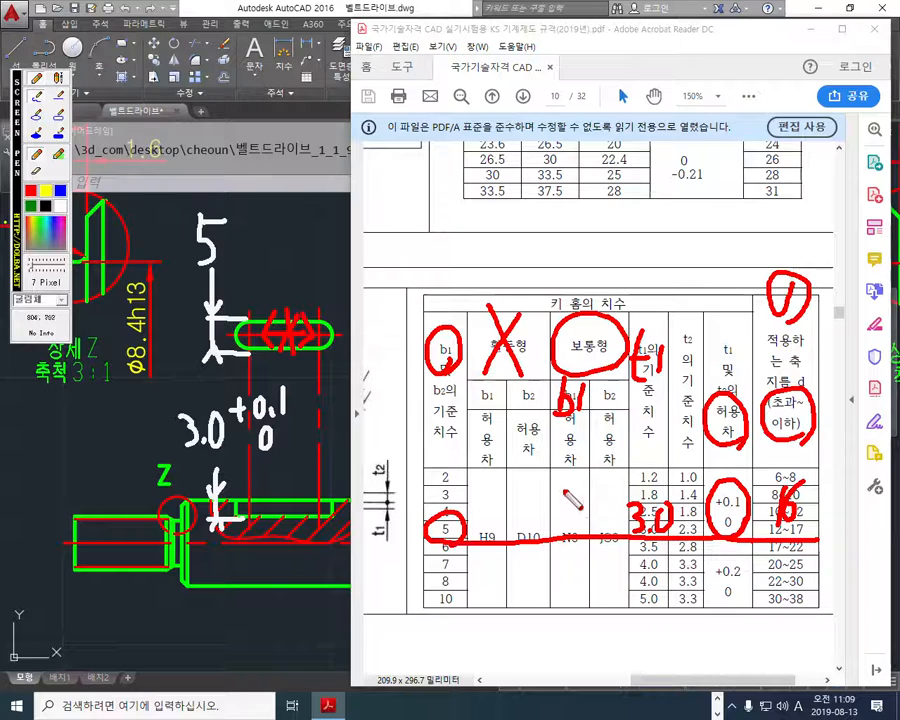
{"action": "mouse_move", "coordinate": [558, 535]}
{"action": "left_mouse_down"}
{"action": "mouse_move", "coordinate": [566, 490]}
{"action": "mouse_move", "coordinate": [579, 503]}
{"action": "mouse_move", "coordinate": [603, 502]}
{"action": "mouse_move", "coordinate": [596, 528]}
{"action": "left_mouse_up"}
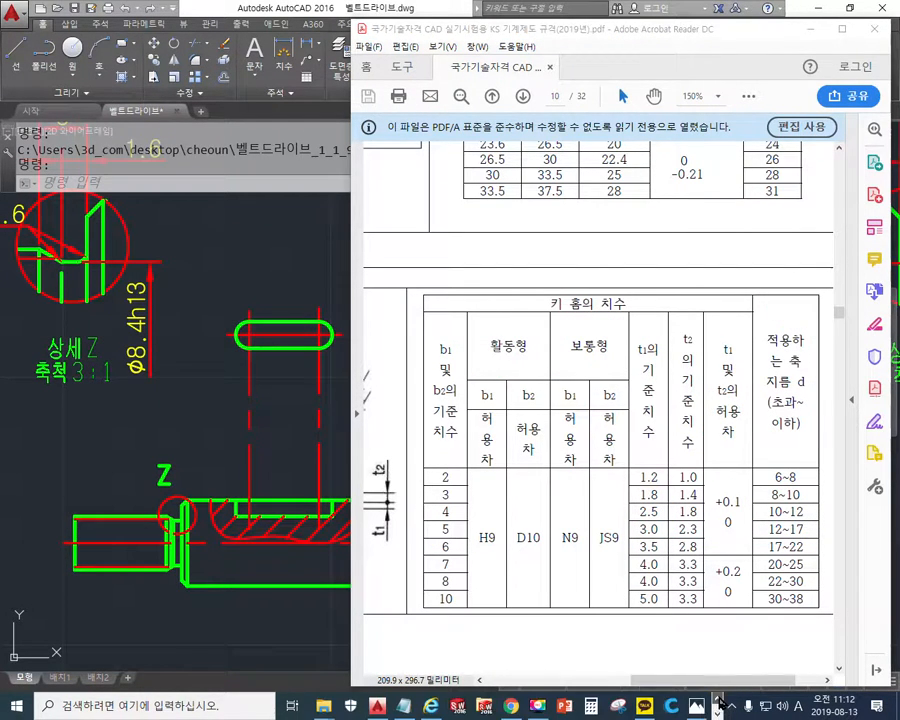
- Switch to SOLIDWORKS and open the 벨트드라이브 assembly
{"action": "left_click", "coordinate": [459, 706]}
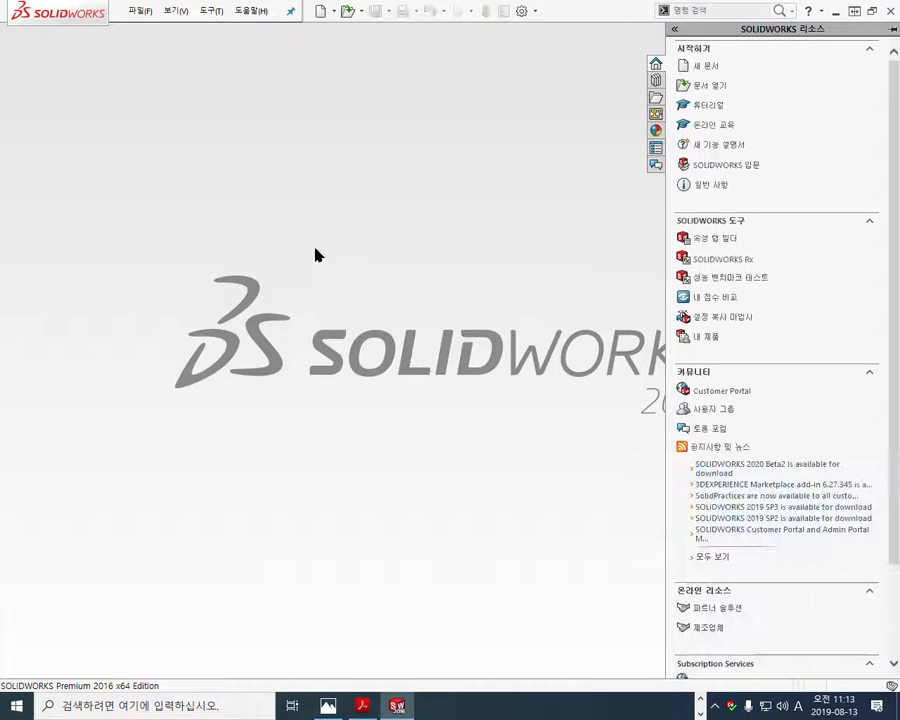
{"action": "left_click", "coordinate": [352, 10]}
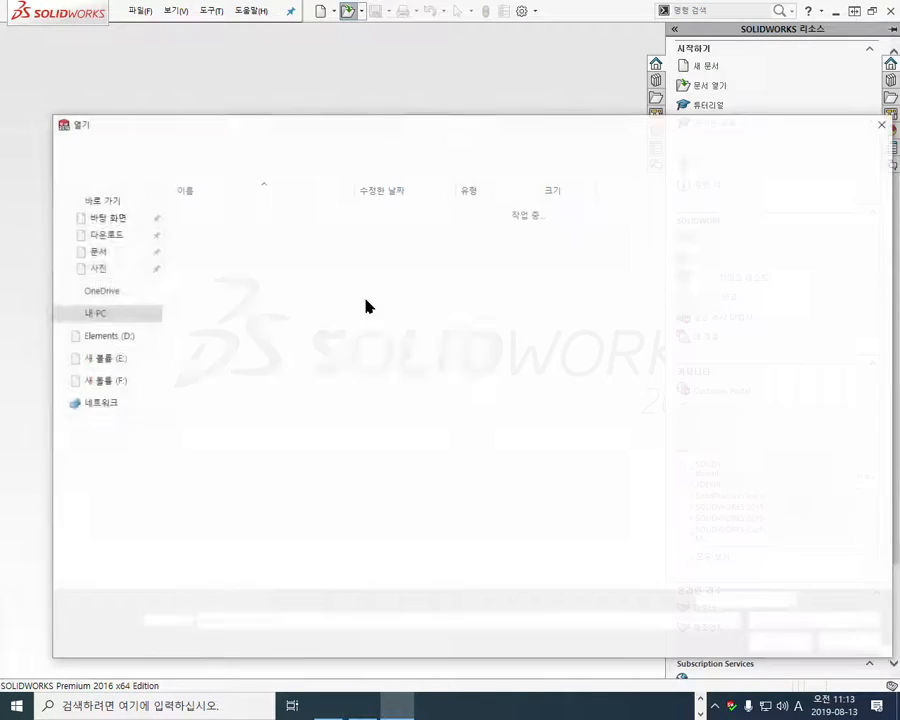
{"action": "double_click", "coordinate": [220, 270]}
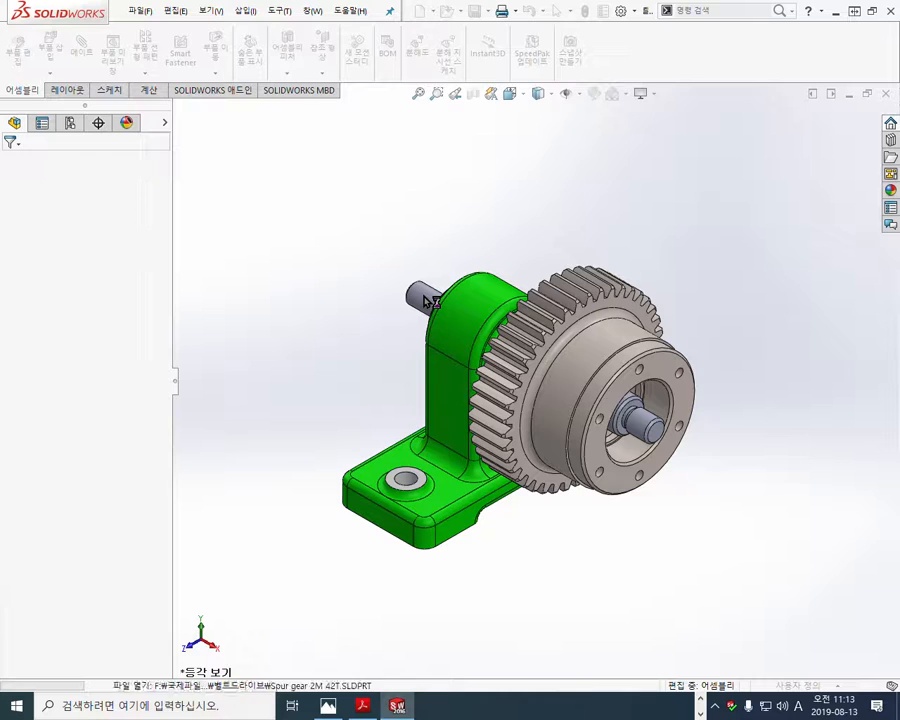
- Open the shaft part 03축-벨트드라이브00 from the assembly to inspect its keyway
{"action": "left_click", "coordinate": [428, 298]}
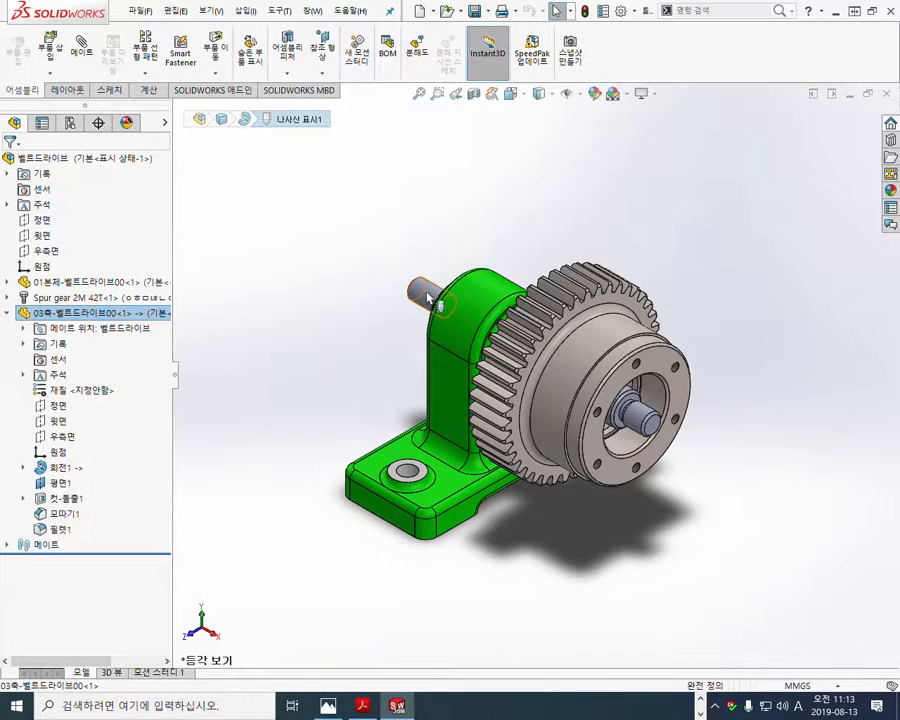
{"action": "left_click", "coordinate": [428, 298]}
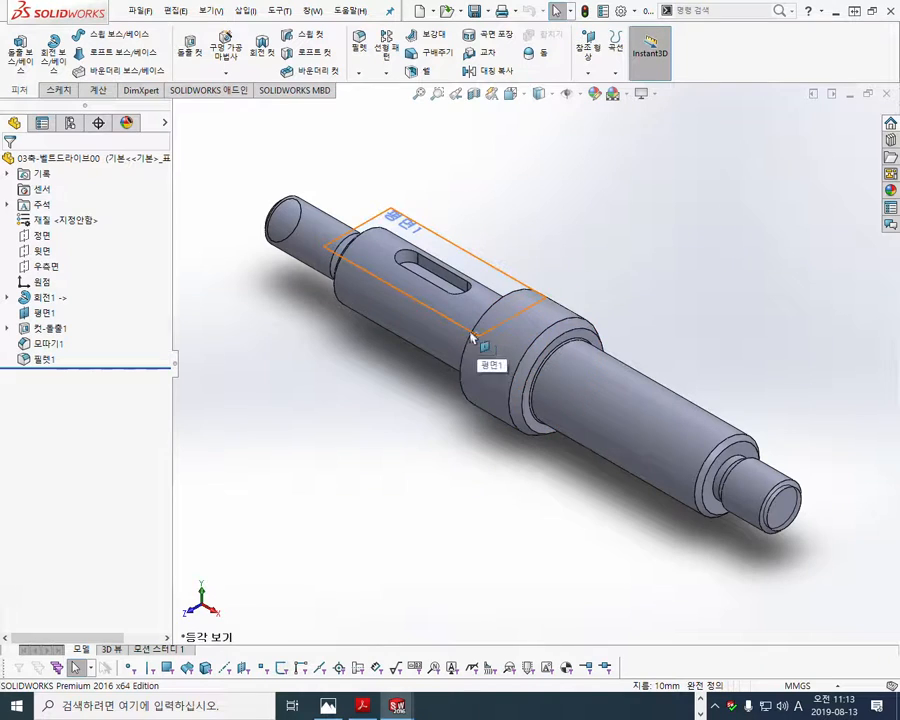
{"action": "scroll", "coordinate": [466, 302], "scroll_direction": "down", "scroll_amount": 8}
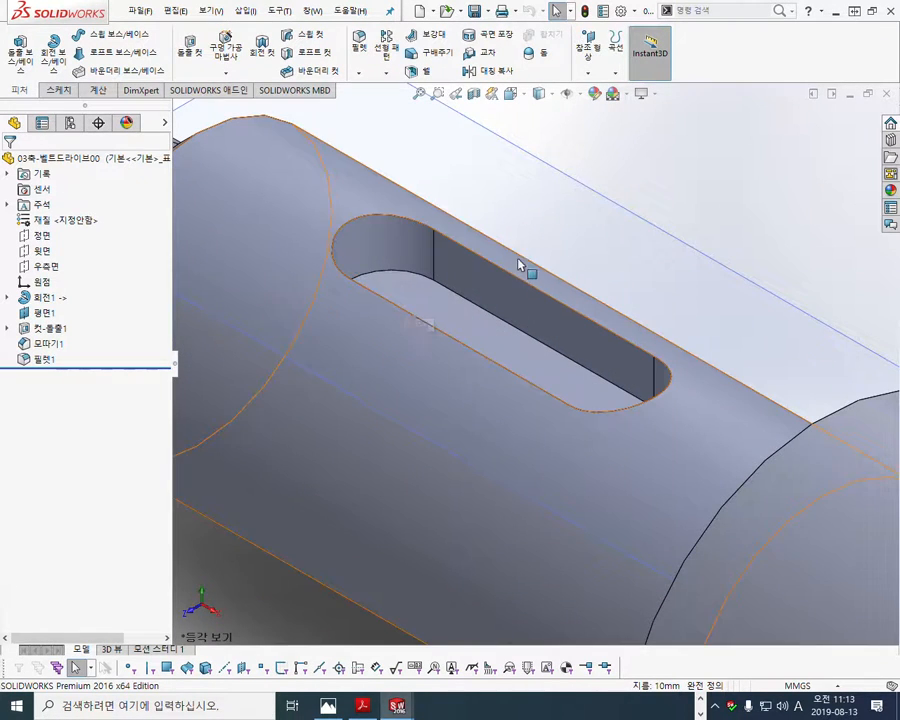
- Draw a red screen pen arrow to the shaft's keyway slot and label it 구멍
{"action": "mouse_move", "coordinate": [580, 115]}
{"action": "left_mouse_down"}
{"action": "mouse_move", "coordinate": [512, 235]}
{"action": "mouse_move", "coordinate": [489, 307]}
{"action": "left_mouse_up"}
{"action": "left_click_drag", "start_coordinate": [471, 255], "coordinate": [520, 266]}
{"action": "mouse_move", "coordinate": [575, 133]}
{"action": "left_mouse_down"}
{"action": "mouse_move", "coordinate": [601, 136]}
{"action": "mouse_move", "coordinate": [605, 178]}
{"action": "mouse_move", "coordinate": [625, 110]}
{"action": "mouse_move", "coordinate": [668, 176]}
{"action": "left_mouse_up"}
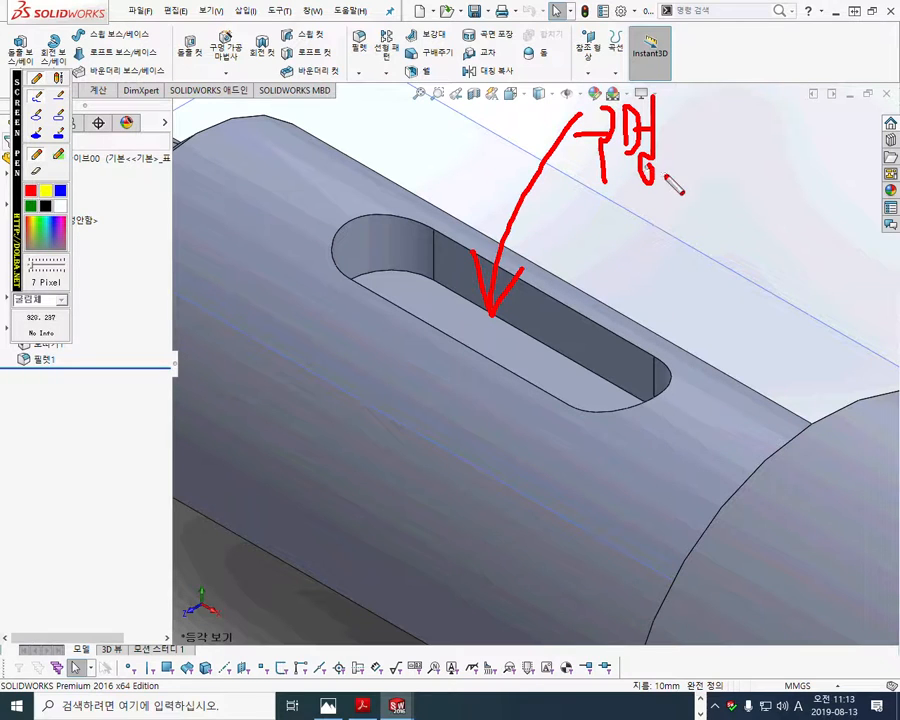
- Write 21. 평행키홈 in red beneath the 구멍 label and add a wavy underline below 평행키홈
{"action": "left_click_drag", "start_coordinate": [586, 229], "coordinate": [628, 270]}
{"action": "left_click", "coordinate": [645, 256]}
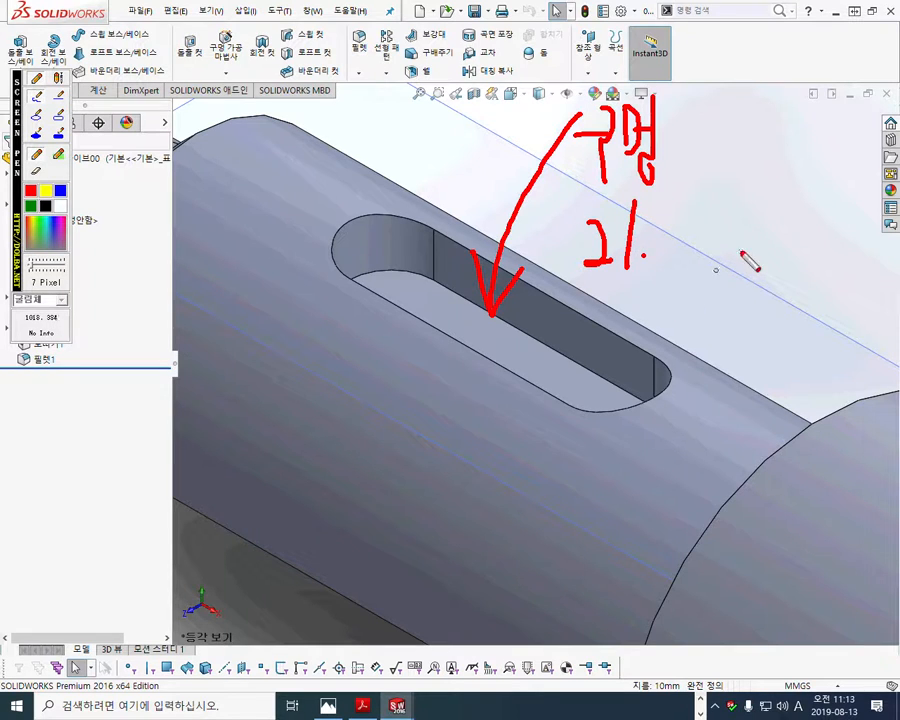
{"action": "mouse_move", "coordinate": [684, 219]}
{"action": "left_mouse_down"}
{"action": "mouse_move", "coordinate": [700, 218]}
{"action": "mouse_move", "coordinate": [688, 251]}
{"action": "left_mouse_up"}
{"action": "left_click_drag", "start_coordinate": [696, 220], "coordinate": [695, 251]}
{"action": "mouse_move", "coordinate": [701, 253]}
{"action": "left_mouse_down"}
{"action": "mouse_move", "coordinate": [682, 253]}
{"action": "mouse_move", "coordinate": [700, 248]}
{"action": "mouse_move", "coordinate": [715, 225]}
{"action": "left_mouse_up"}
{"action": "mouse_move", "coordinate": [702, 239]}
{"action": "left_mouse_down"}
{"action": "mouse_move", "coordinate": [715, 238]}
{"action": "mouse_move", "coordinate": [719, 250]}
{"action": "left_mouse_up"}
{"action": "mouse_move", "coordinate": [713, 253]}
{"action": "left_mouse_down"}
{"action": "mouse_move", "coordinate": [720, 261]}
{"action": "mouse_move", "coordinate": [714, 254]}
{"action": "left_mouse_up"}
{"action": "mouse_move", "coordinate": [735, 208]}
{"action": "left_mouse_down"}
{"action": "mouse_move", "coordinate": [734, 226]}
{"action": "mouse_move", "coordinate": [745, 223]}
{"action": "left_mouse_up"}
{"action": "mouse_move", "coordinate": [739, 231]}
{"action": "left_mouse_down"}
{"action": "mouse_move", "coordinate": [739, 242]}
{"action": "mouse_move", "coordinate": [740, 232]}
{"action": "left_mouse_up"}
{"action": "mouse_move", "coordinate": [748, 208]}
{"action": "left_mouse_down"}
{"action": "mouse_move", "coordinate": [749, 246]}
{"action": "mouse_move", "coordinate": [758, 229]}
{"action": "left_mouse_up"}
{"action": "left_click_drag", "start_coordinate": [759, 206], "coordinate": [760, 250]}
{"action": "mouse_move", "coordinate": [752, 254]}
{"action": "left_mouse_down"}
{"action": "mouse_move", "coordinate": [786, 250]}
{"action": "mouse_move", "coordinate": [789, 240]}
{"action": "mouse_move", "coordinate": [802, 272]}
{"action": "left_mouse_up"}
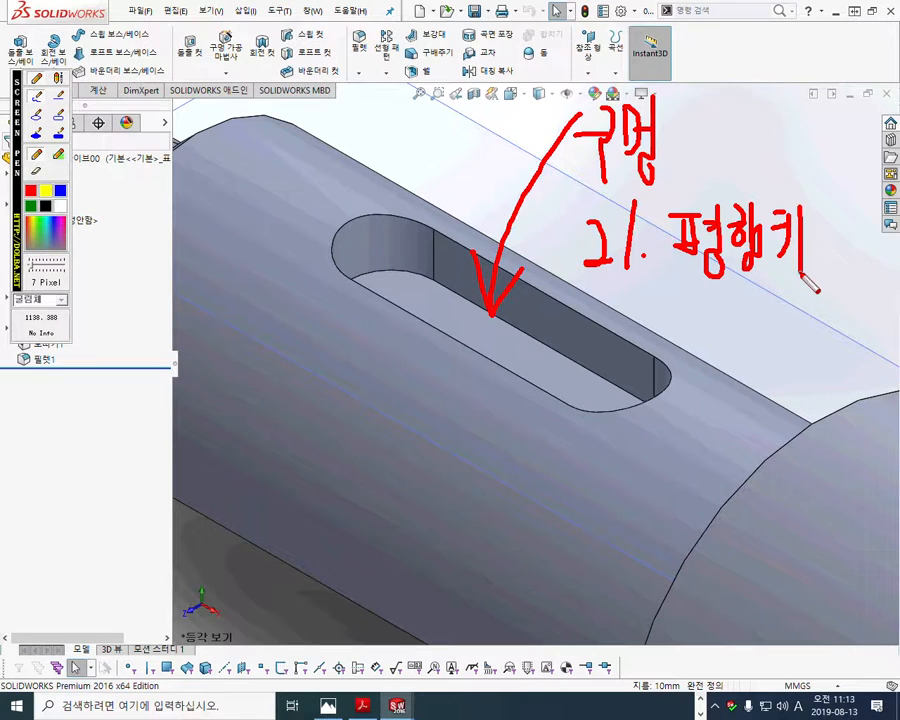
{"action": "mouse_move", "coordinate": [825, 183]}
{"action": "left_mouse_down"}
{"action": "mouse_move", "coordinate": [852, 256]}
{"action": "mouse_move", "coordinate": [844, 287]}
{"action": "mouse_move", "coordinate": [856, 285]}
{"action": "left_mouse_up"}
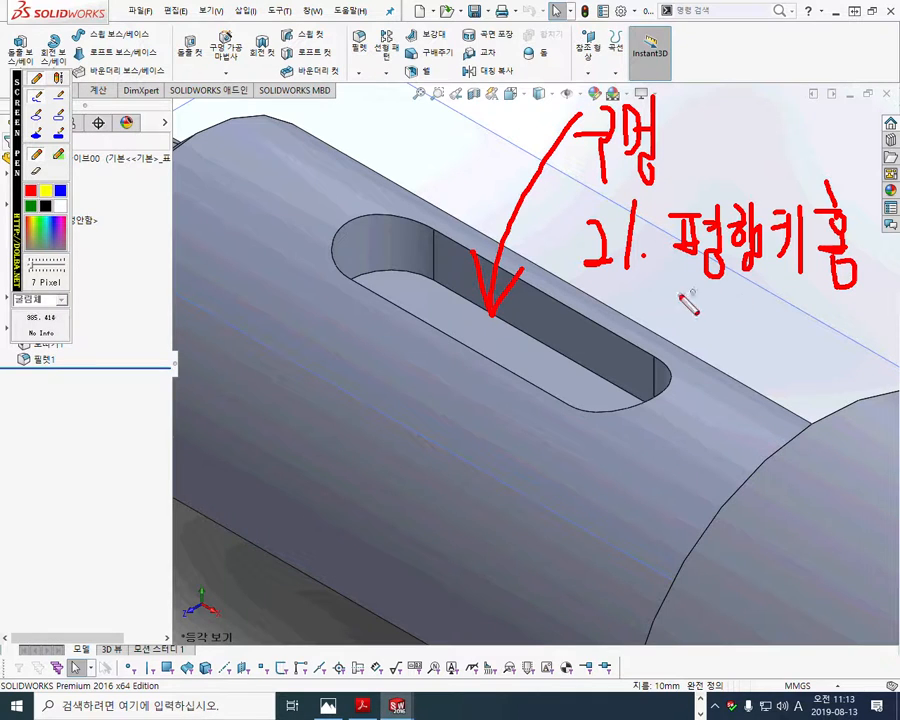
{"action": "mouse_move", "coordinate": [668, 288]}
{"action": "left_mouse_down"}
{"action": "mouse_move", "coordinate": [802, 303]}
{"action": "mouse_move", "coordinate": [855, 298]}
{"action": "left_mouse_up"}
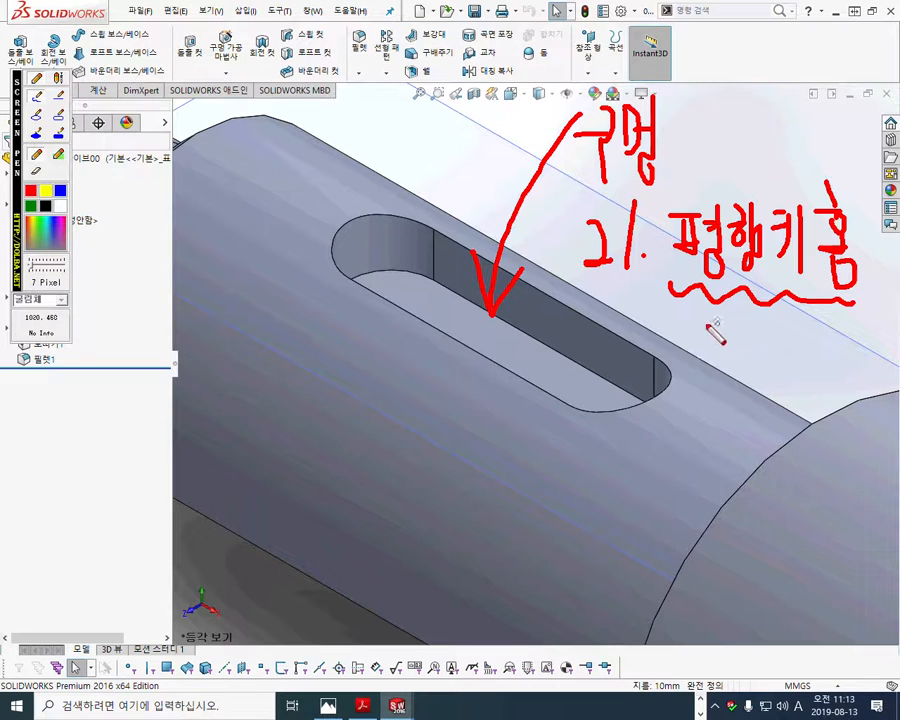
- Sketch a red width dimension across the keyway slot on the shaft model and label it b1
{"action": "left_click_drag", "start_coordinate": [339, 269], "coordinate": [258, 212]}
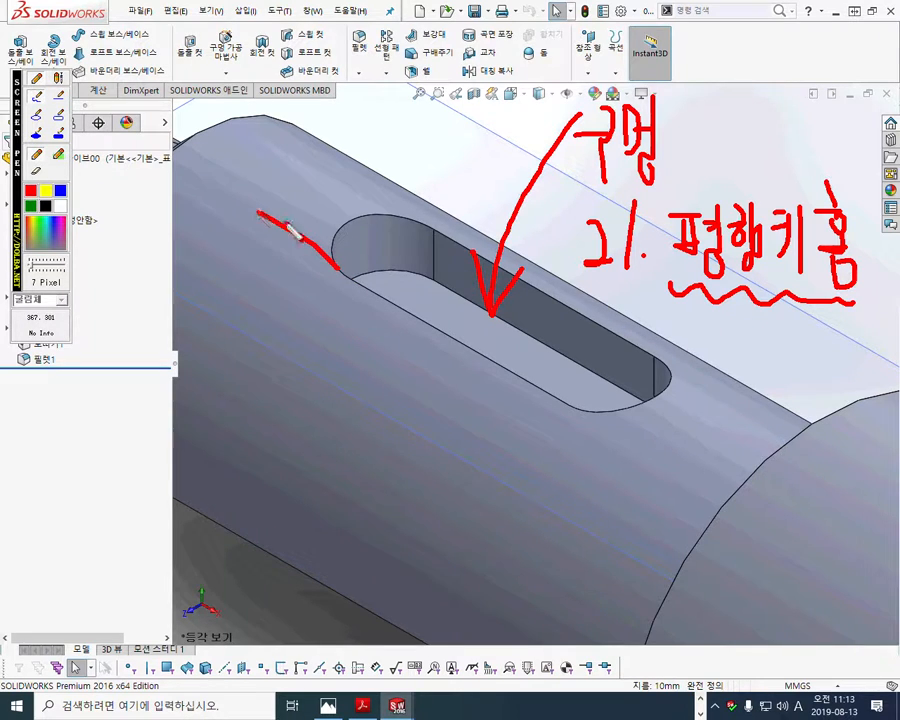
{"action": "left_click_drag", "start_coordinate": [435, 228], "coordinate": [319, 160]}
{"action": "mouse_move", "coordinate": [255, 244]}
{"action": "left_mouse_down"}
{"action": "mouse_move", "coordinate": [381, 135]}
{"action": "mouse_move", "coordinate": [354, 167]}
{"action": "left_mouse_up"}
{"action": "left_click_drag", "start_coordinate": [239, 228], "coordinate": [260, 252]}
{"action": "mouse_move", "coordinate": [383, 80]}
{"action": "left_mouse_down"}
{"action": "mouse_move", "coordinate": [414, 150]}
{"action": "mouse_move", "coordinate": [430, 148]}
{"action": "left_mouse_up"}
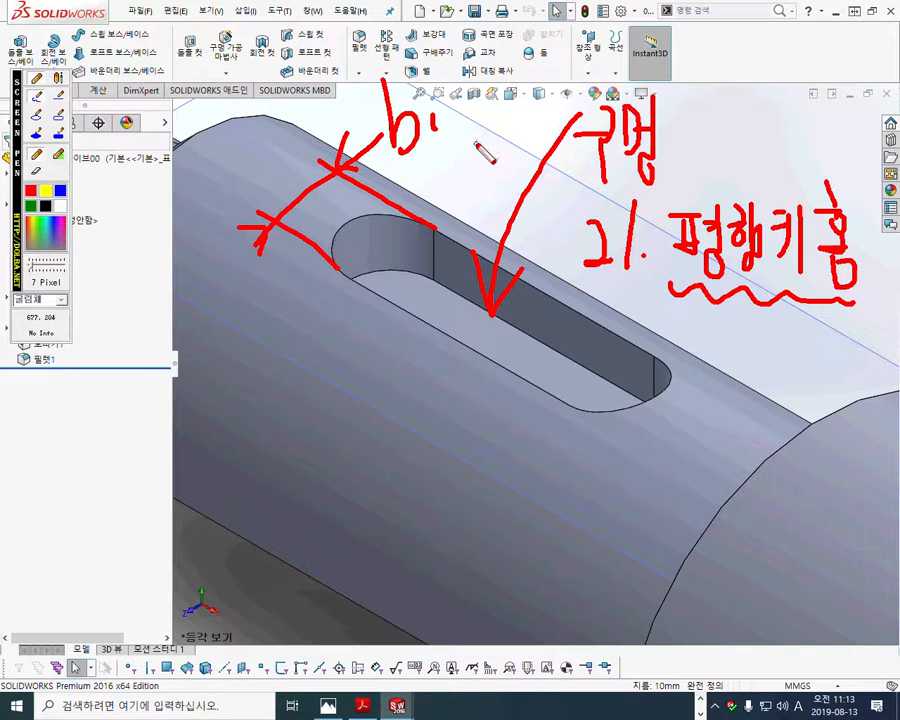
- Write 5N9 in red beside the keyway's width dimension and underline N9 with a wavy line
{"action": "mouse_move", "coordinate": [185, 228]}
{"action": "left_mouse_down"}
{"action": "mouse_move", "coordinate": [159, 266]}
{"action": "mouse_move", "coordinate": [150, 315]}
{"action": "left_mouse_up"}
{"action": "left_click", "coordinate": [197, 248]}
{"action": "mouse_move", "coordinate": [209, 240]}
{"action": "left_mouse_down"}
{"action": "mouse_move", "coordinate": [206, 290]}
{"action": "mouse_move", "coordinate": [237, 238]}
{"action": "mouse_move", "coordinate": [254, 252]}
{"action": "mouse_move", "coordinate": [252, 284]}
{"action": "left_mouse_up"}
{"action": "left_click_drag", "start_coordinate": [200, 312], "coordinate": [273, 295]}
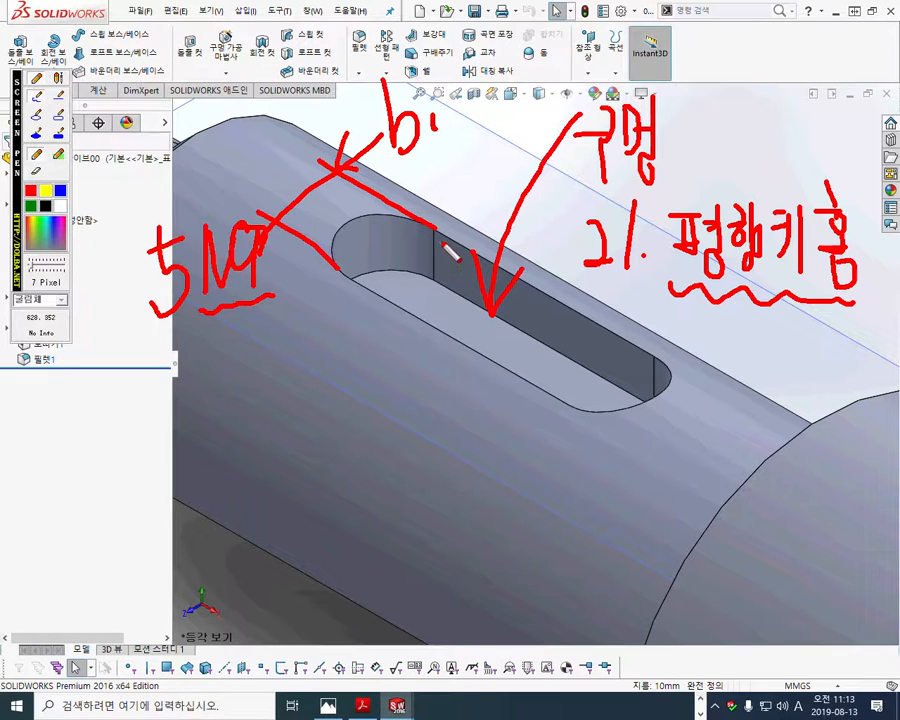
- Sketch a red depth dimension in the keyway slot labelled t1 and write 3.0 with the circled tolerance +0.1/0 above it
{"action": "left_click_drag", "start_coordinate": [548, 258], "coordinate": [548, 358]}
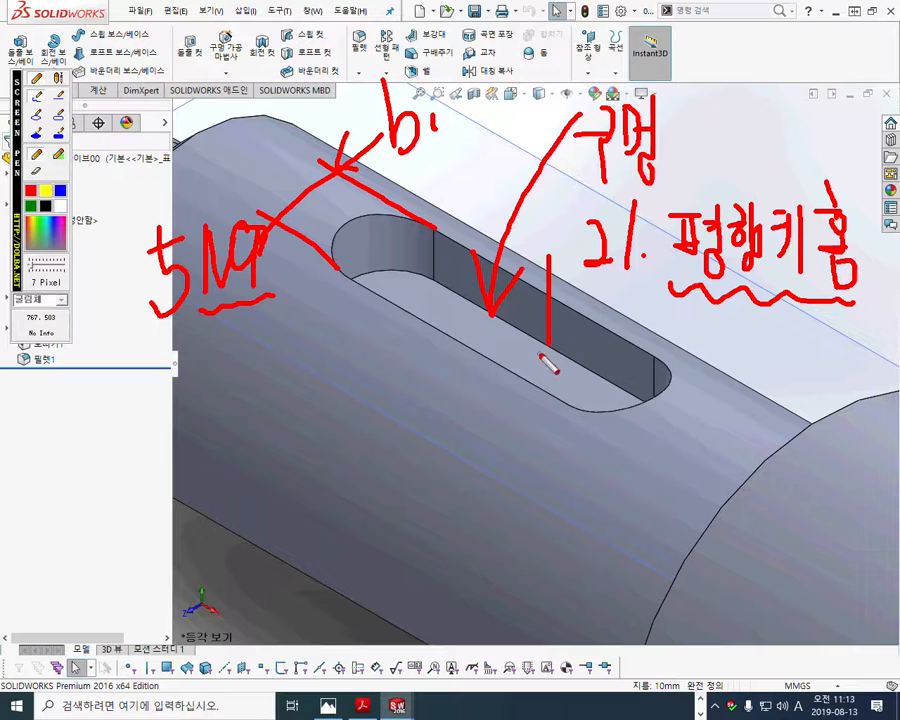
{"action": "mouse_move", "coordinate": [537, 268]}
{"action": "left_mouse_down"}
{"action": "mouse_move", "coordinate": [550, 300]}
{"action": "mouse_move", "coordinate": [559, 276]}
{"action": "left_mouse_up"}
{"action": "left_click_drag", "start_coordinate": [528, 235], "coordinate": [548, 234]}
{"action": "mouse_move", "coordinate": [550, 197]}
{"action": "left_mouse_down"}
{"action": "mouse_move", "coordinate": [541, 239]}
{"action": "mouse_move", "coordinate": [545, 257]}
{"action": "mouse_move", "coordinate": [562, 257]}
{"action": "left_mouse_up"}
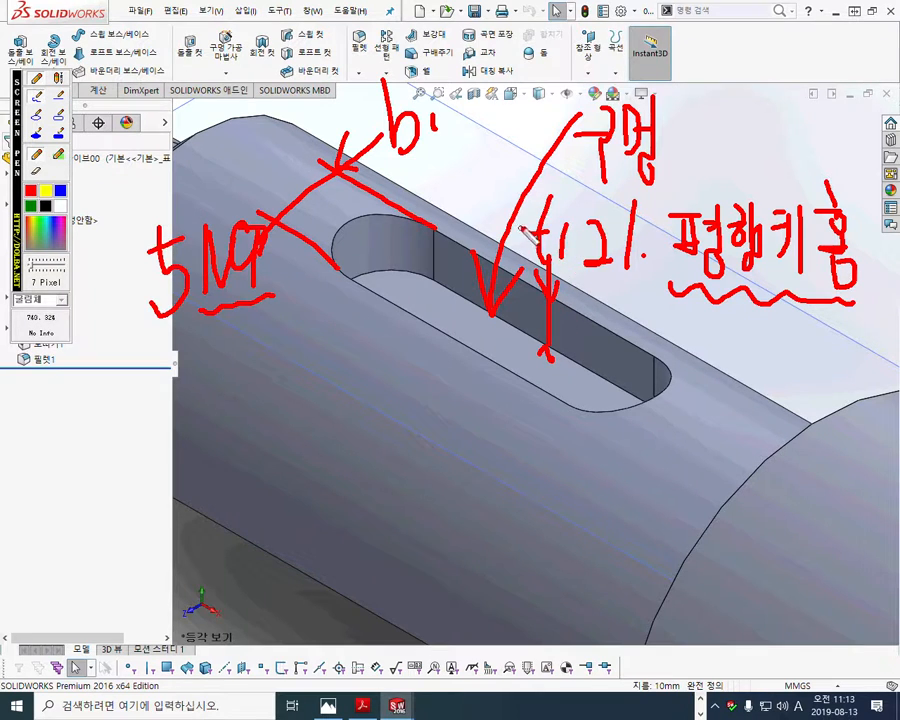
{"action": "mouse_move", "coordinate": [429, 168]}
{"action": "left_mouse_down"}
{"action": "mouse_move", "coordinate": [440, 204]}
{"action": "mouse_move", "coordinate": [463, 176]}
{"action": "mouse_move", "coordinate": [508, 170]}
{"action": "mouse_move", "coordinate": [518, 180]}
{"action": "mouse_move", "coordinate": [499, 187]}
{"action": "mouse_move", "coordinate": [498, 214]}
{"action": "mouse_move", "coordinate": [509, 116]}
{"action": "mouse_move", "coordinate": [525, 186]}
{"action": "left_mouse_up"}
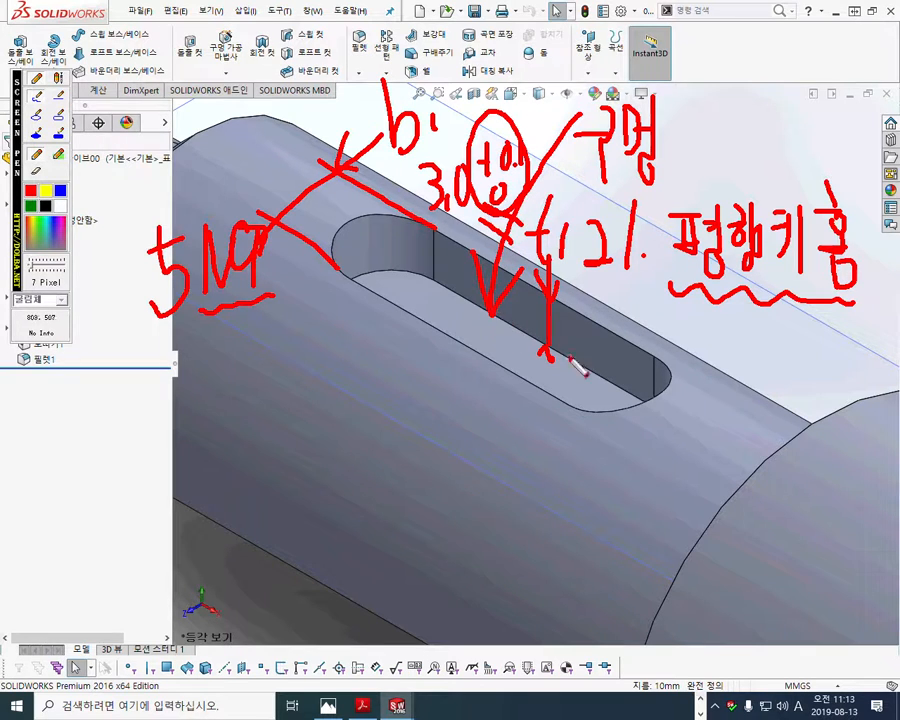
- Sketch a red length dimension with extension lines and arrowheads along the keyway slot on the shaft model
{"action": "left_click_drag", "start_coordinate": [352, 230], "coordinate": [270, 362]}
{"action": "left_click_drag", "start_coordinate": [672, 385], "coordinate": [602, 512]}
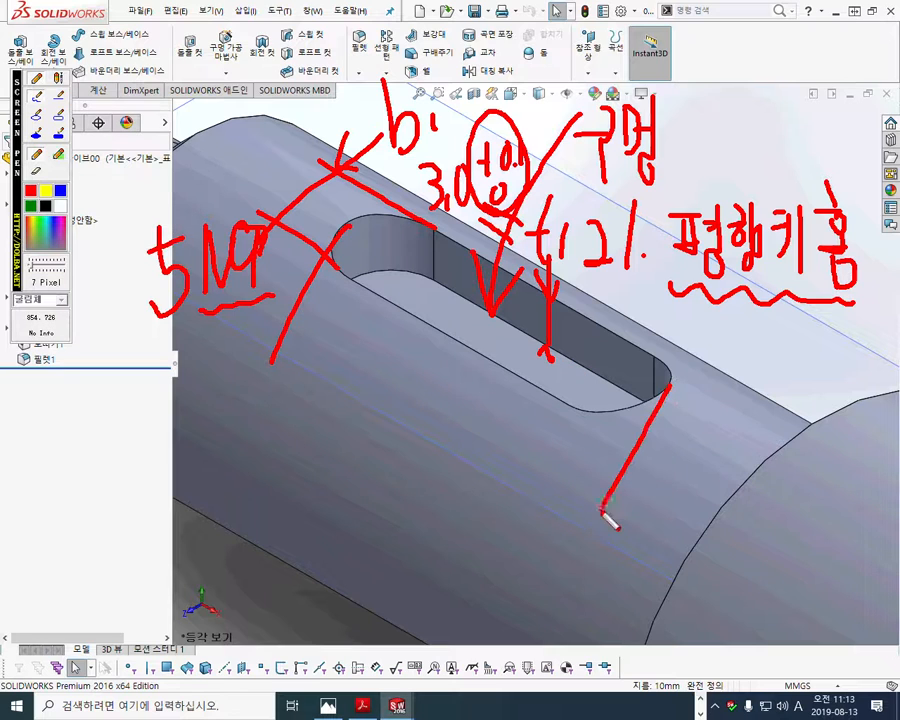
{"action": "mouse_move", "coordinate": [286, 337]}
{"action": "left_mouse_down"}
{"action": "mouse_move", "coordinate": [601, 488]}
{"action": "mouse_move", "coordinate": [548, 497]}
{"action": "left_mouse_up"}
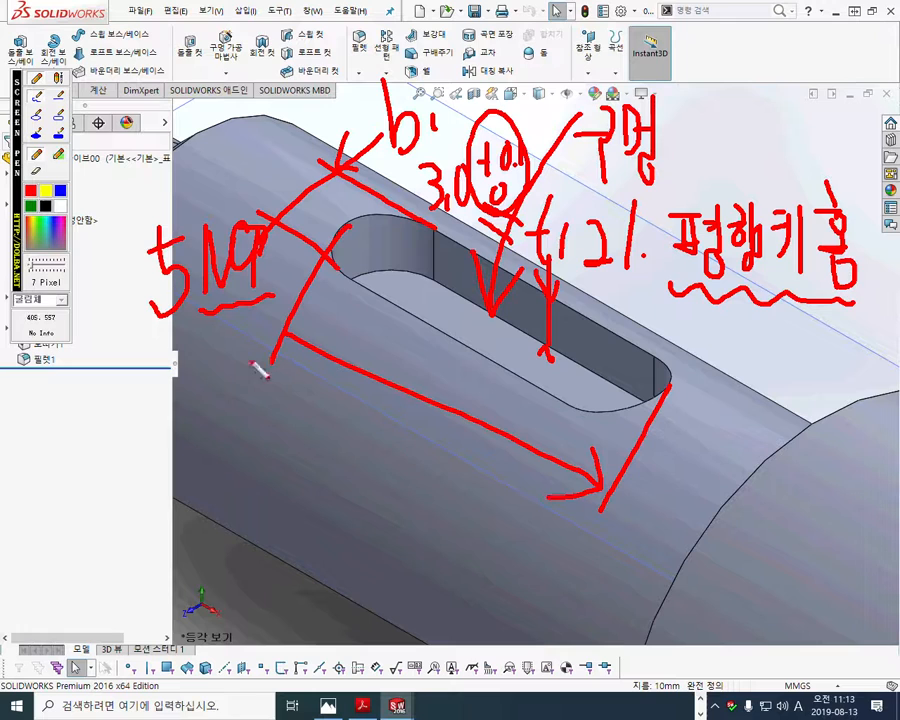
{"action": "left_click_drag", "start_coordinate": [318, 321], "coordinate": [300, 357]}
- Label the keyway's length dimension l=18 in red
{"action": "mouse_move", "coordinate": [340, 446]}
{"action": "left_mouse_down"}
{"action": "mouse_move", "coordinate": [386, 390]}
{"action": "mouse_move", "coordinate": [376, 458]}
{"action": "mouse_move", "coordinate": [401, 436]}
{"action": "mouse_move", "coordinate": [406, 447]}
{"action": "left_mouse_up"}
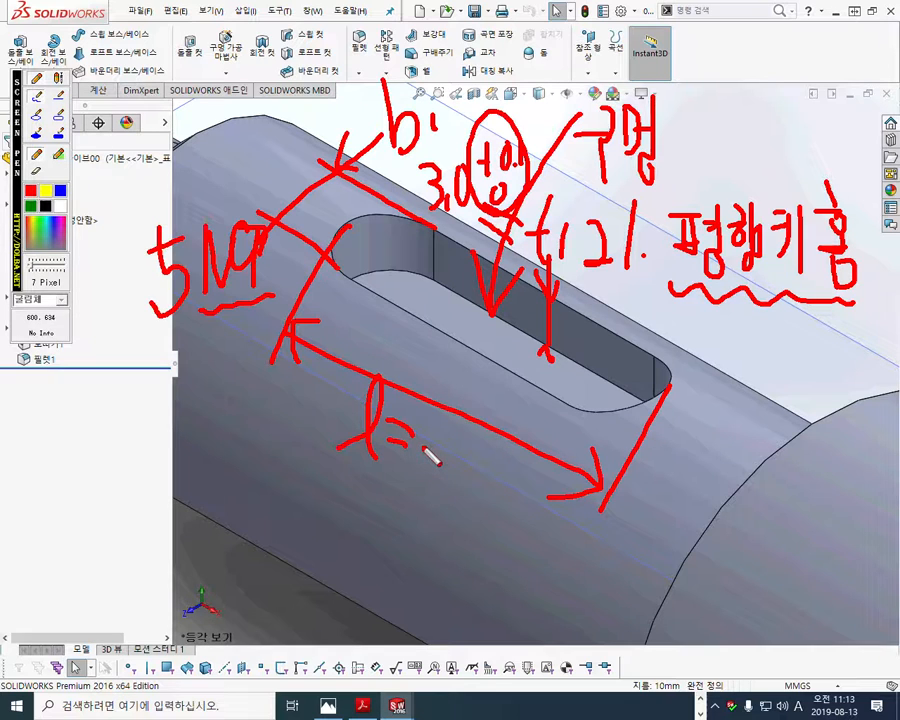
{"action": "left_click_drag", "start_coordinate": [418, 402], "coordinate": [421, 455]}
{"action": "mouse_move", "coordinate": [462, 405]}
{"action": "left_mouse_down"}
{"action": "mouse_move", "coordinate": [472, 434]}
{"action": "mouse_move", "coordinate": [466, 488]}
{"action": "mouse_move", "coordinate": [450, 440]}
{"action": "left_mouse_up"}
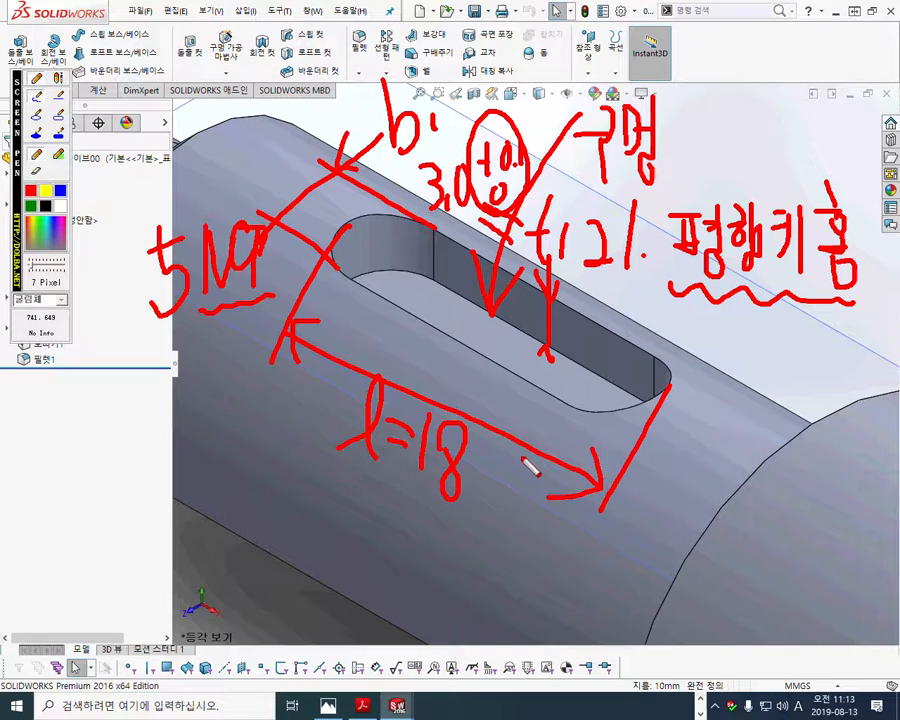
{"action": "left_click", "coordinate": [541, 474]}
{"action": "left_click_drag", "start_coordinate": [474, 452], "coordinate": [490, 450]}
{"action": "mouse_move", "coordinate": [483, 441]}
{"action": "left_mouse_down"}
{"action": "mouse_move", "coordinate": [482, 462]}
{"action": "mouse_move", "coordinate": [499, 446]}
{"action": "mouse_move", "coordinate": [523, 463]}
{"action": "mouse_move", "coordinate": [494, 490]}
{"action": "mouse_move", "coordinate": [496, 471]}
{"action": "left_mouse_up"}
{"action": "left_click", "coordinate": [509, 463]}
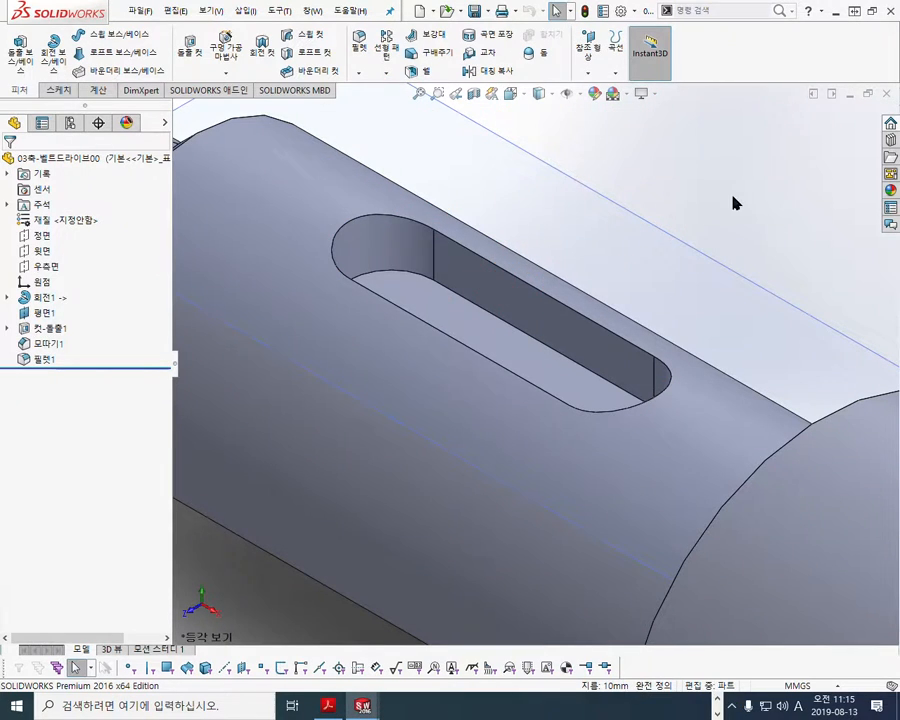
- Switch to the AutoCAD drawing 벨트드라이브.dwg, circle the keyway's local view above the shaft with the white screen pen, and clear the marking
{"action": "left_click", "coordinate": [834, 11]}
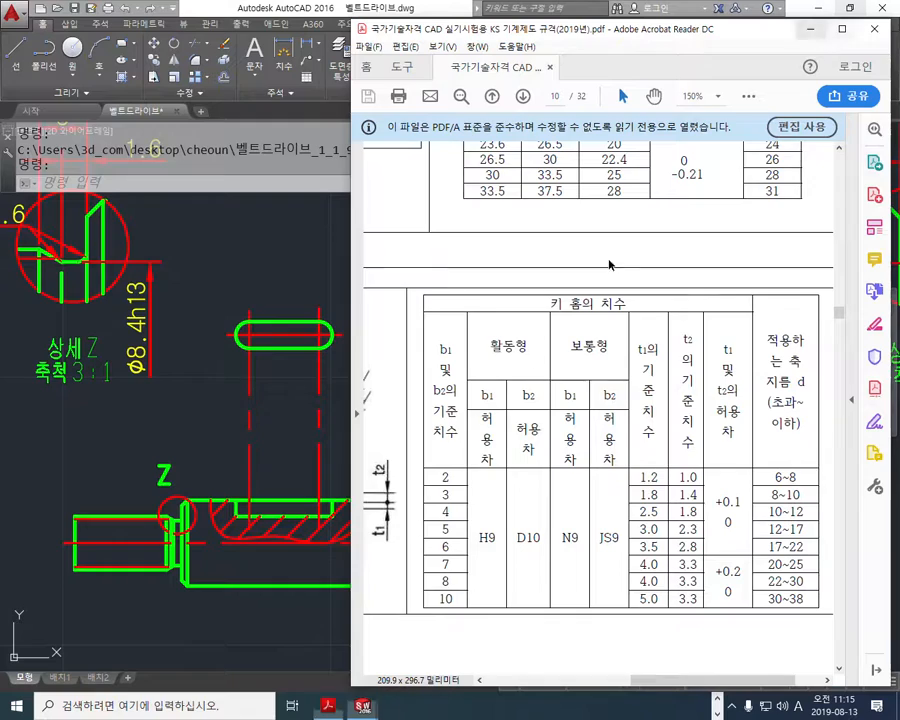
{"action": "left_click", "coordinate": [136, 295]}
{"action": "mouse_move", "coordinate": [300, 425]}
{"action": "middle_mouse_down"}
{"action": "mouse_move", "coordinate": [383, 425]}
{"action": "mouse_move", "coordinate": [383, 404]}
{"action": "middle_mouse_up"}
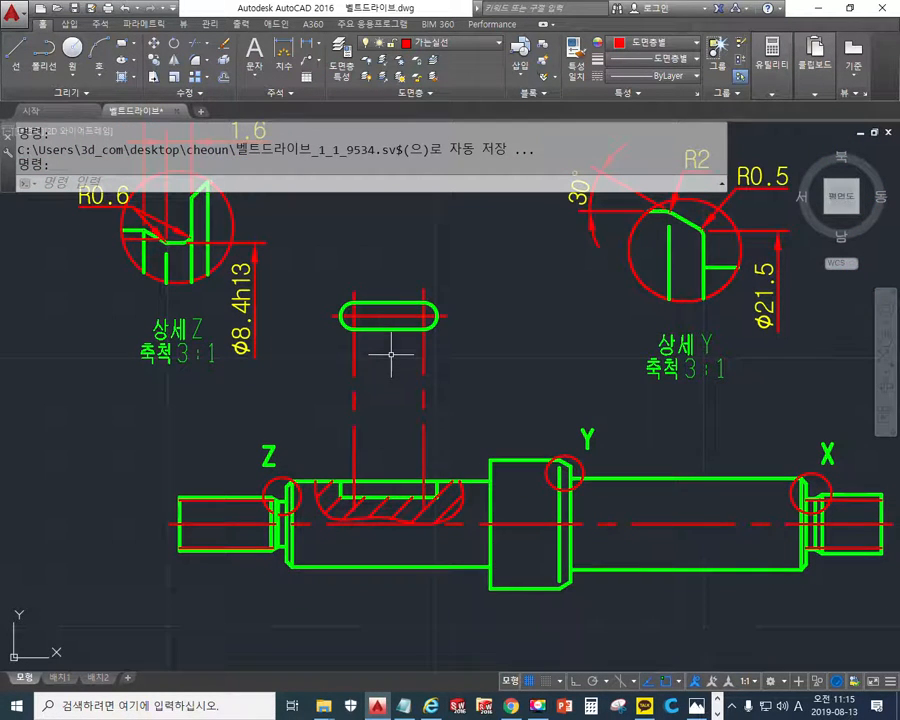
{"action": "scroll", "coordinate": [378, 342], "scroll_direction": "up", "scroll_amount": 2}
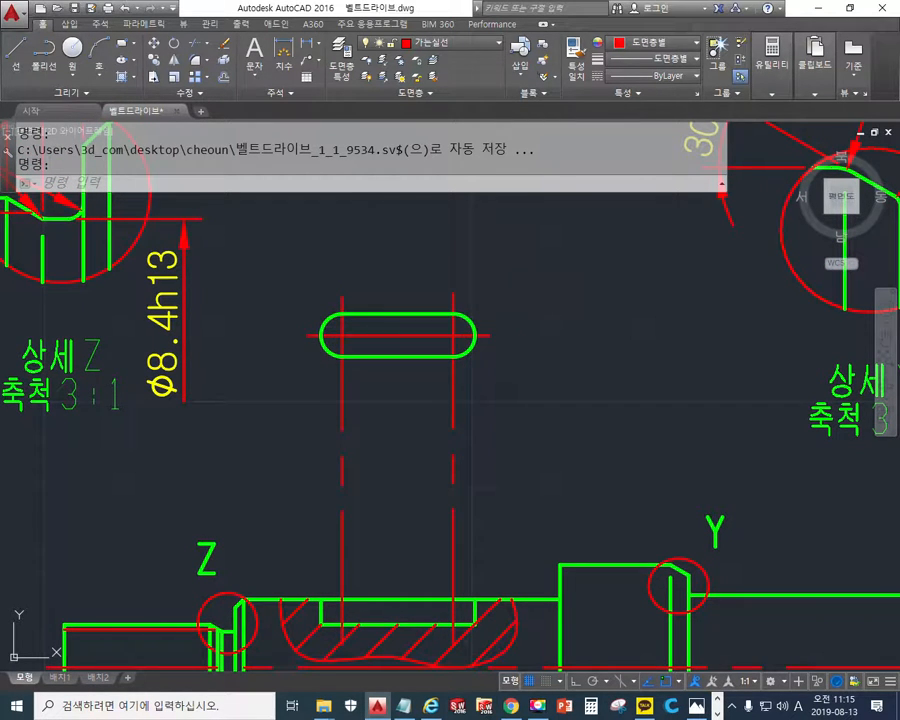
{"action": "key", "text": "F12"}
{"action": "mouse_move", "coordinate": [530, 366]}
{"action": "left_mouse_down"}
{"action": "mouse_move", "coordinate": [274, 354]}
{"action": "mouse_move", "coordinate": [496, 304]}
{"action": "mouse_move", "coordinate": [488, 409]}
{"action": "left_mouse_up"}
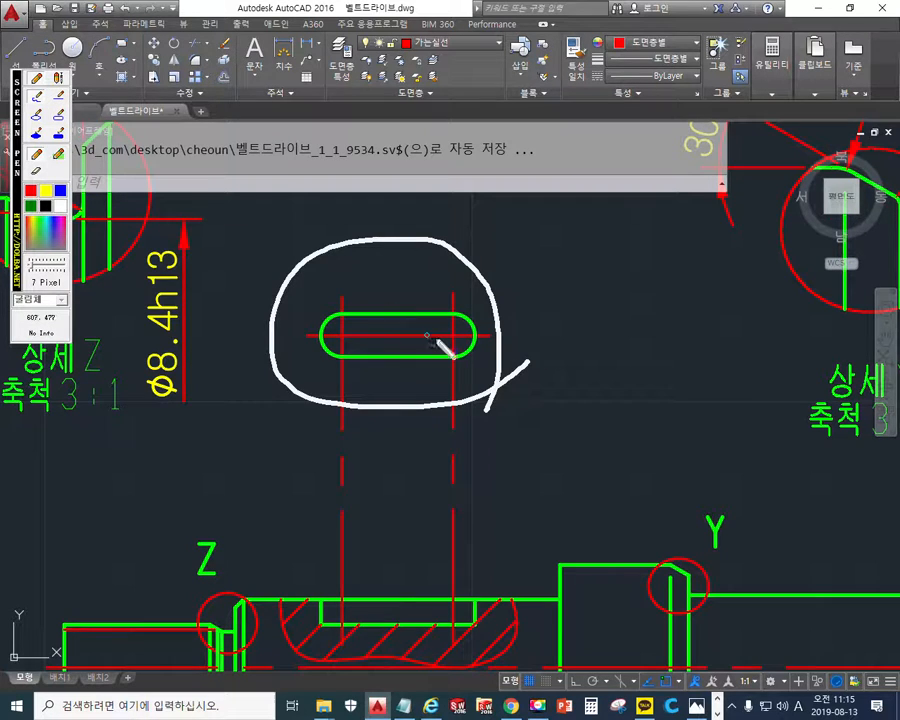
{"action": "key", "text": "Escape"}
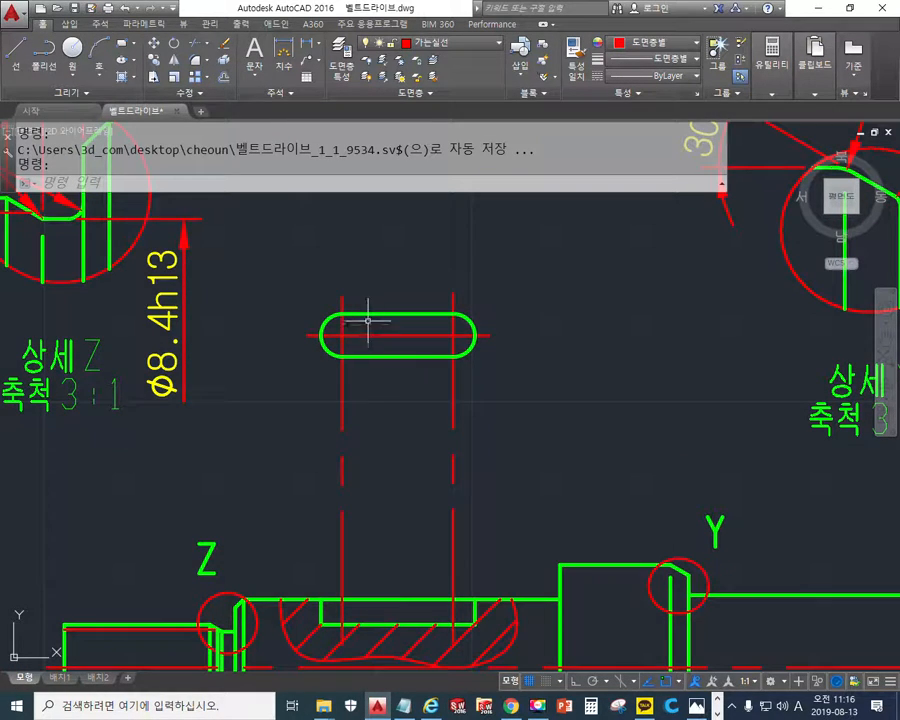
- Write 키홈의 국부투상 with the white screen pen above the keyway's local view, then clear the writing
{"action": "key", "text": "F12"}
{"action": "mouse_move", "coordinate": [289, 214]}
{"action": "left_mouse_down"}
{"action": "mouse_move", "coordinate": [311, 212]}
{"action": "mouse_move", "coordinate": [300, 262]}
{"action": "left_mouse_up"}
{"action": "left_click_drag", "start_coordinate": [325, 204], "coordinate": [328, 250]}
{"action": "left_click_drag", "start_coordinate": [358, 199], "coordinate": [369, 211]}
{"action": "left_click_drag", "start_coordinate": [359, 216], "coordinate": [360, 243]}
{"action": "mouse_move", "coordinate": [349, 245]}
{"action": "left_mouse_down"}
{"action": "mouse_move", "coordinate": [368, 241]}
{"action": "mouse_move", "coordinate": [355, 256]}
{"action": "left_mouse_up"}
{"action": "left_click_drag", "start_coordinate": [388, 221], "coordinate": [412, 268]}
{"action": "mouse_move", "coordinate": [440, 221]}
{"action": "left_mouse_down"}
{"action": "mouse_move", "coordinate": [456, 250]}
{"action": "mouse_move", "coordinate": [492, 236]}
{"action": "mouse_move", "coordinate": [513, 254]}
{"action": "left_mouse_up"}
{"action": "left_click_drag", "start_coordinate": [509, 256], "coordinate": [509, 279]}
{"action": "mouse_move", "coordinate": [526, 219]}
{"action": "left_mouse_down"}
{"action": "mouse_move", "coordinate": [544, 216]}
{"action": "mouse_move", "coordinate": [545, 227]}
{"action": "left_mouse_up"}
{"action": "mouse_move", "coordinate": [528, 220]}
{"action": "left_mouse_down"}
{"action": "mouse_move", "coordinate": [530, 232]}
{"action": "mouse_move", "coordinate": [549, 238]}
{"action": "left_mouse_up"}
{"action": "mouse_move", "coordinate": [525, 246]}
{"action": "left_mouse_down"}
{"action": "mouse_move", "coordinate": [538, 245]}
{"action": "mouse_move", "coordinate": [533, 276]}
{"action": "left_mouse_up"}
{"action": "mouse_move", "coordinate": [566, 221]}
{"action": "left_mouse_down"}
{"action": "mouse_move", "coordinate": [551, 254]}
{"action": "mouse_move", "coordinate": [580, 260]}
{"action": "left_mouse_up"}
{"action": "mouse_move", "coordinate": [581, 240]}
{"action": "left_mouse_down"}
{"action": "mouse_move", "coordinate": [590, 240]}
{"action": "mouse_move", "coordinate": [578, 262]}
{"action": "left_mouse_up"}
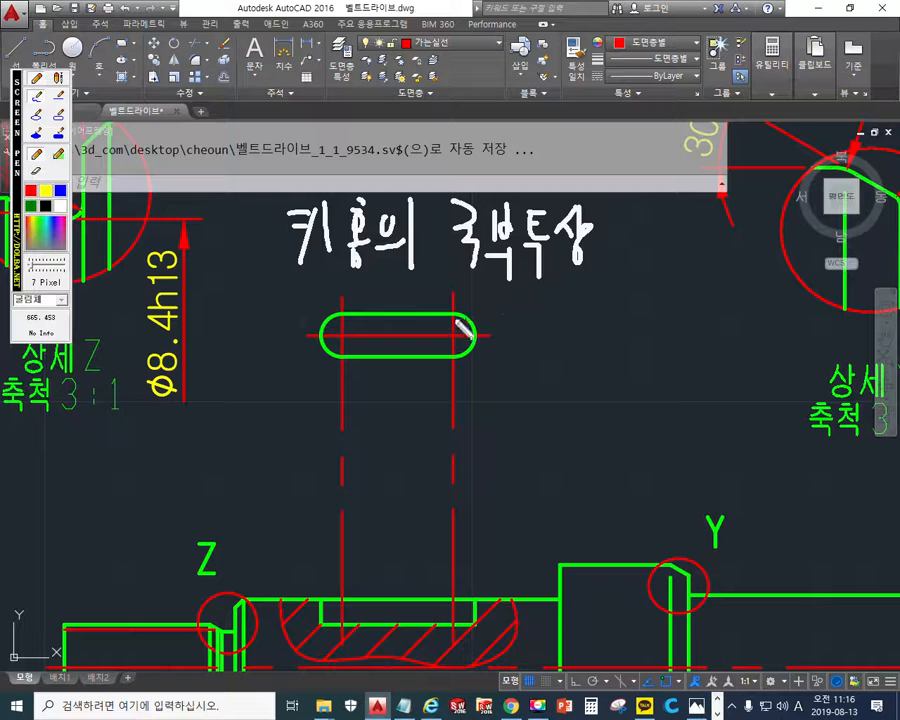
{"action": "key", "text": "Escape"}
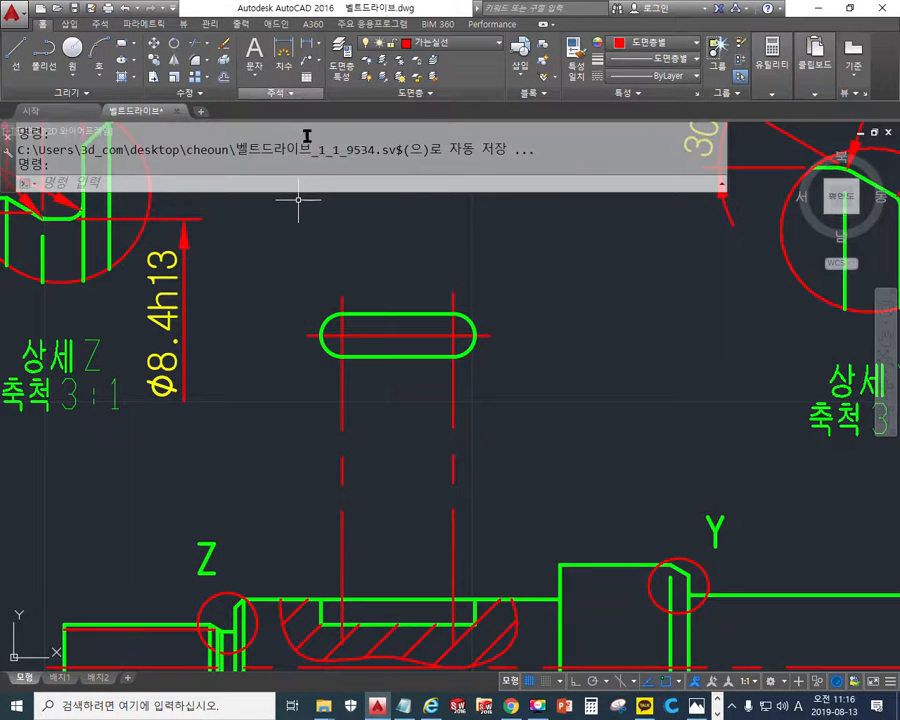
- Add a vertical linear dimension for the keyway's width to the left of its local view, with the text 5N9
{"action": "key", "text": "Up"}
{"action": "key", "text": "Up"}
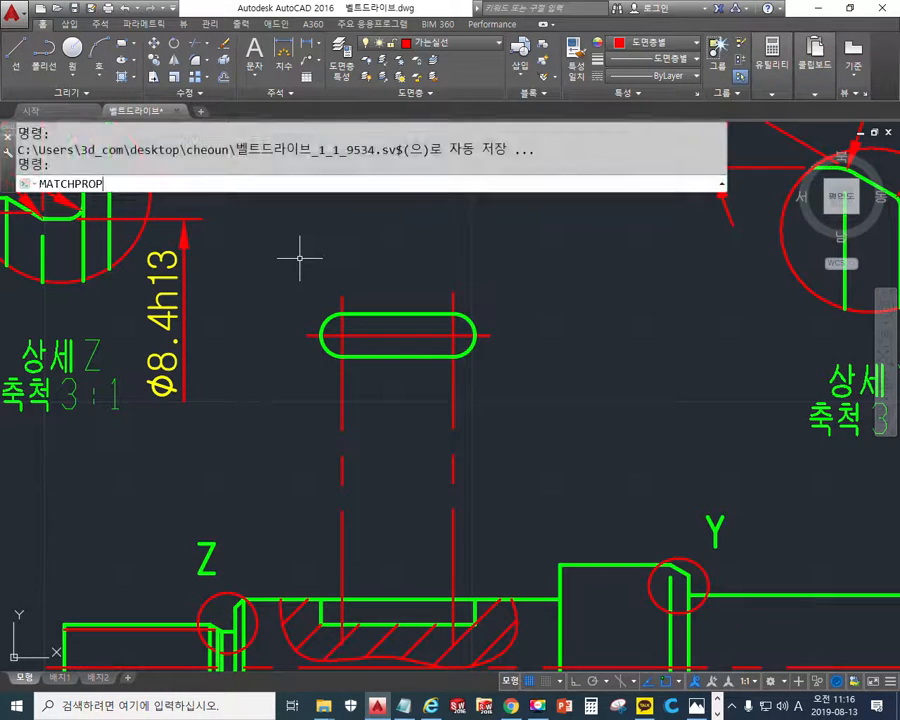
{"action": "key", "text": "Return"}
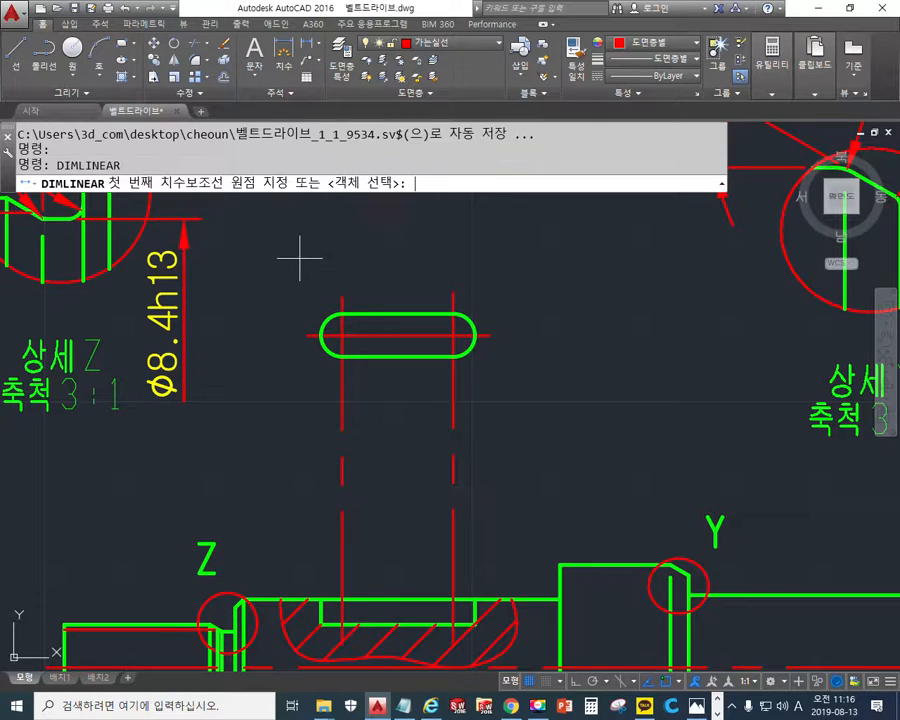
{"action": "left_click", "coordinate": [341, 345]}
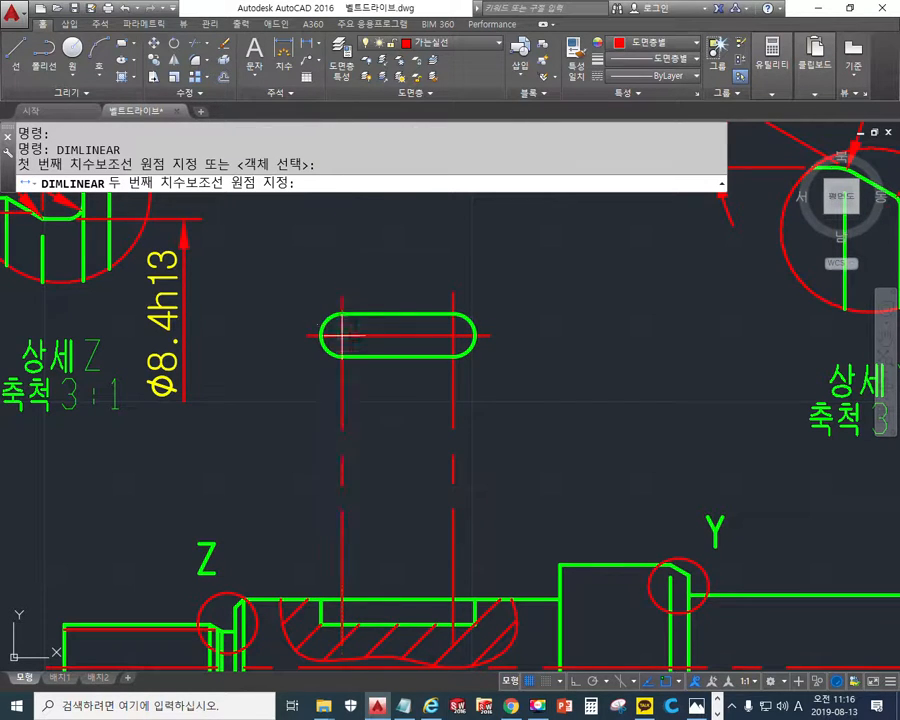
{"action": "left_click", "coordinate": [341, 316]}
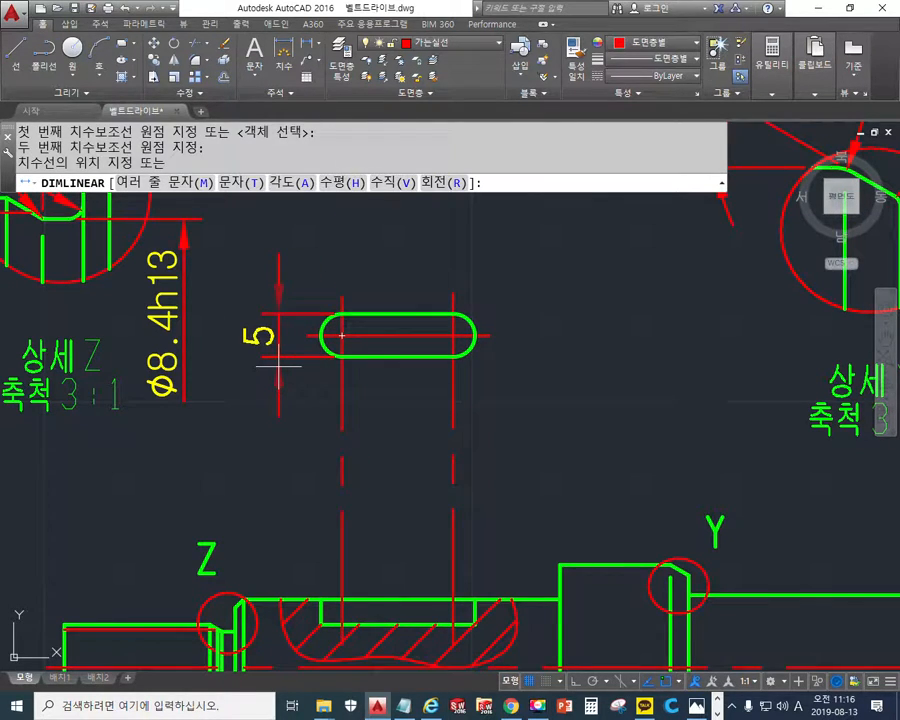
{"action": "type", "text": "m"}
{"action": "key", "text": "Return"}
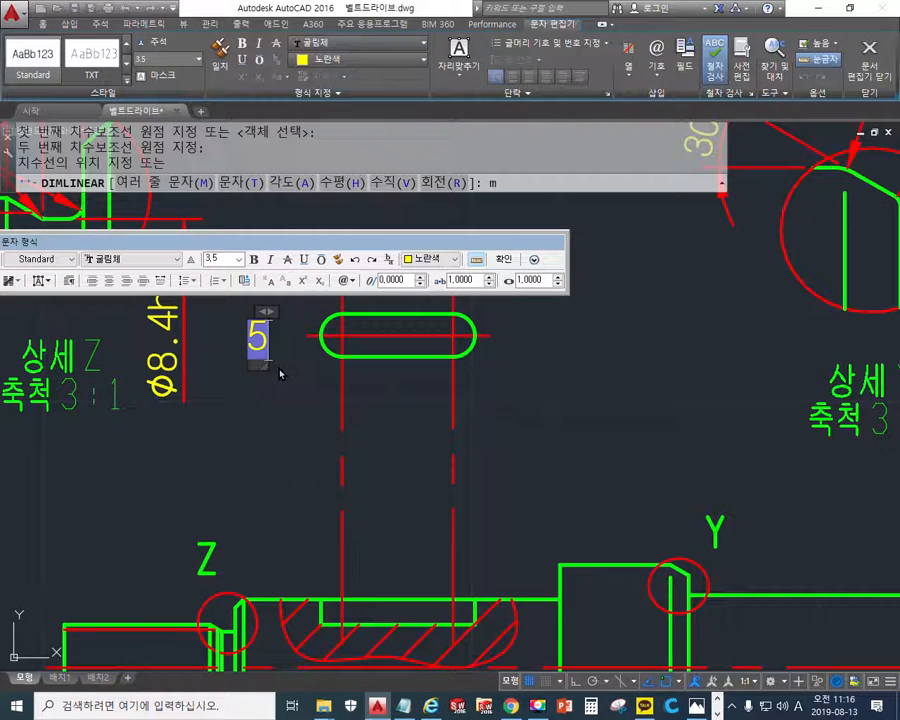
{"action": "type", "text": "N"}
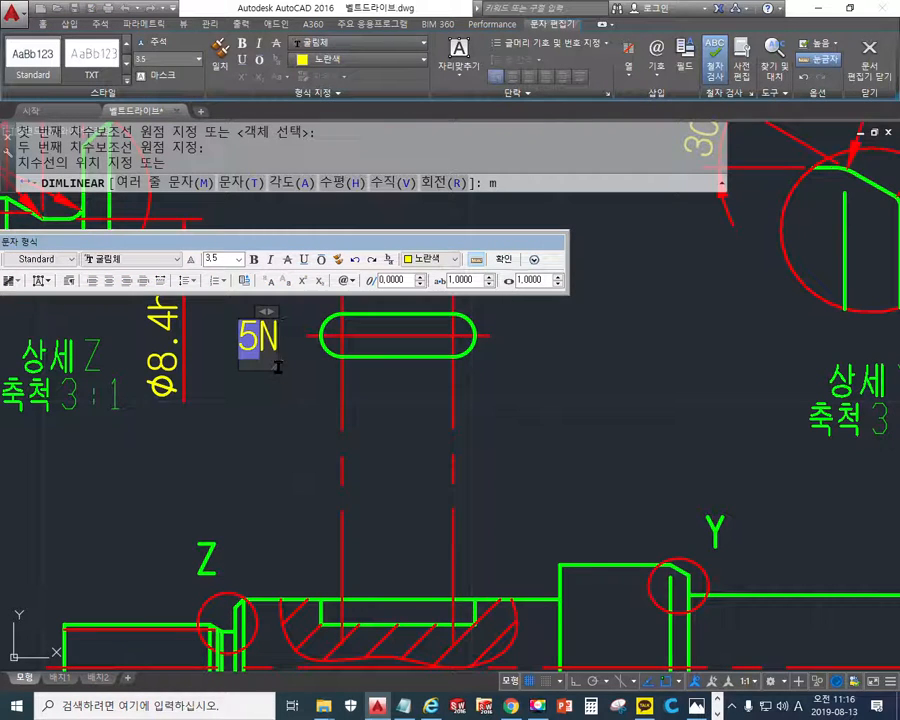
{"action": "type", "text": "9"}
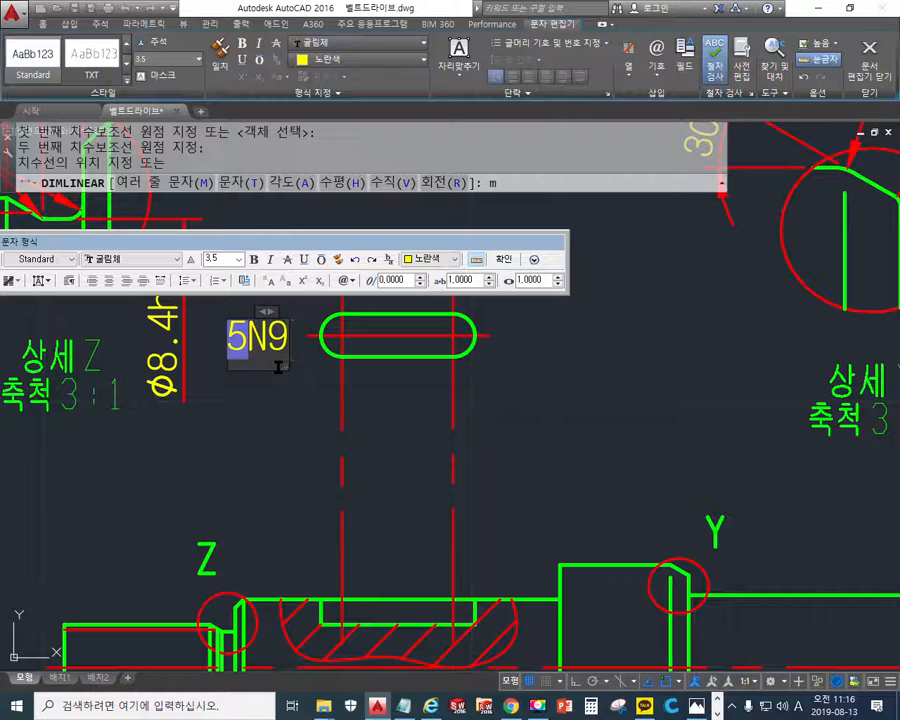
{"action": "left_click", "coordinate": [503, 259]}
{"action": "left_click", "coordinate": [290, 379]}
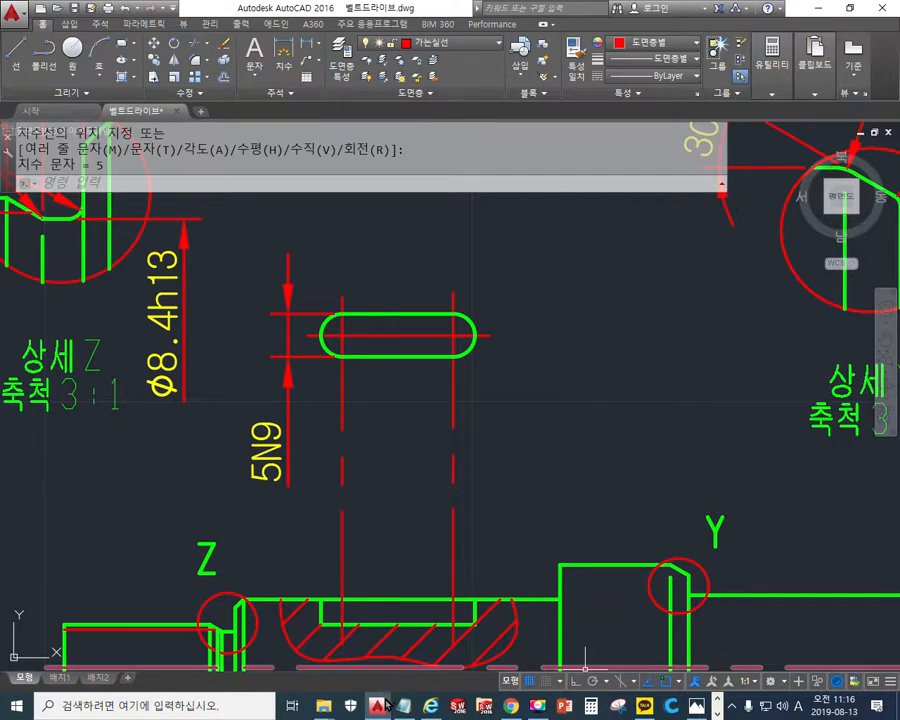
- Switch to the KS standard PDF and examine the 양쪽 둥근 형 figure in section 21. 평행 키 (키 홈) at 400%
{"action": "left_click", "coordinate": [718, 714]}
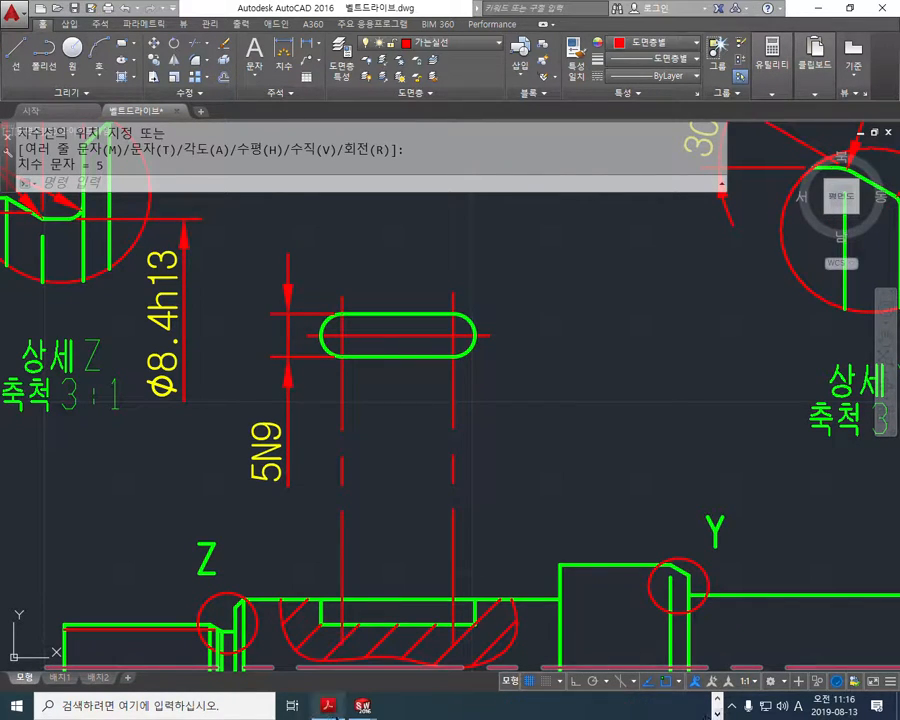
{"action": "left_click", "coordinate": [328, 706]}
{"action": "left_click_drag", "start_coordinate": [678, 676], "coordinate": [520, 676]}
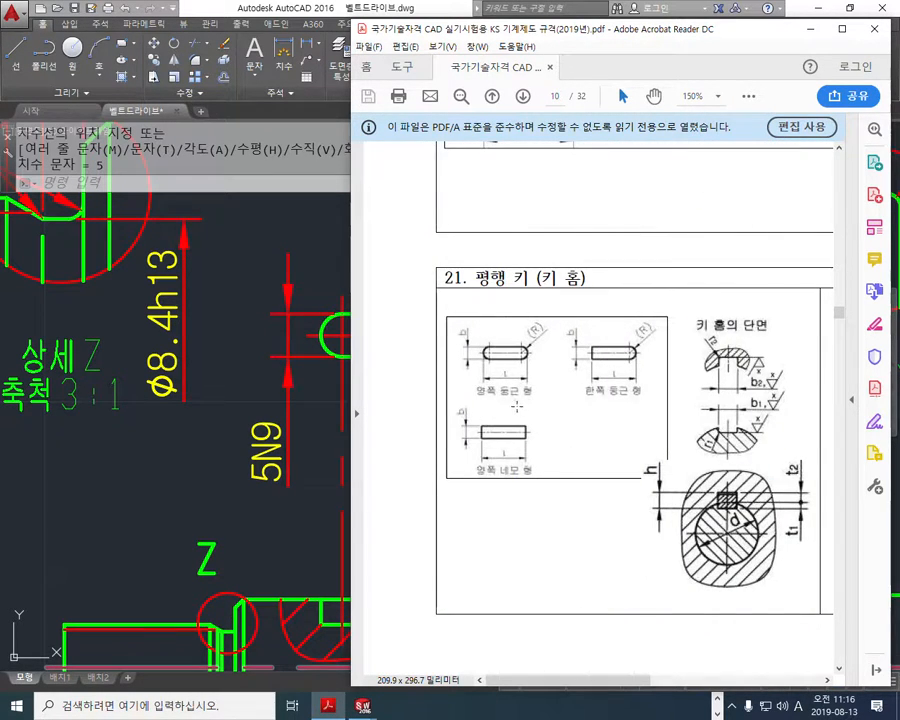
{"action": "scroll", "coordinate": [520, 408], "scroll_direction": "up", "scroll_amount": 3, "text": "ctrl"}
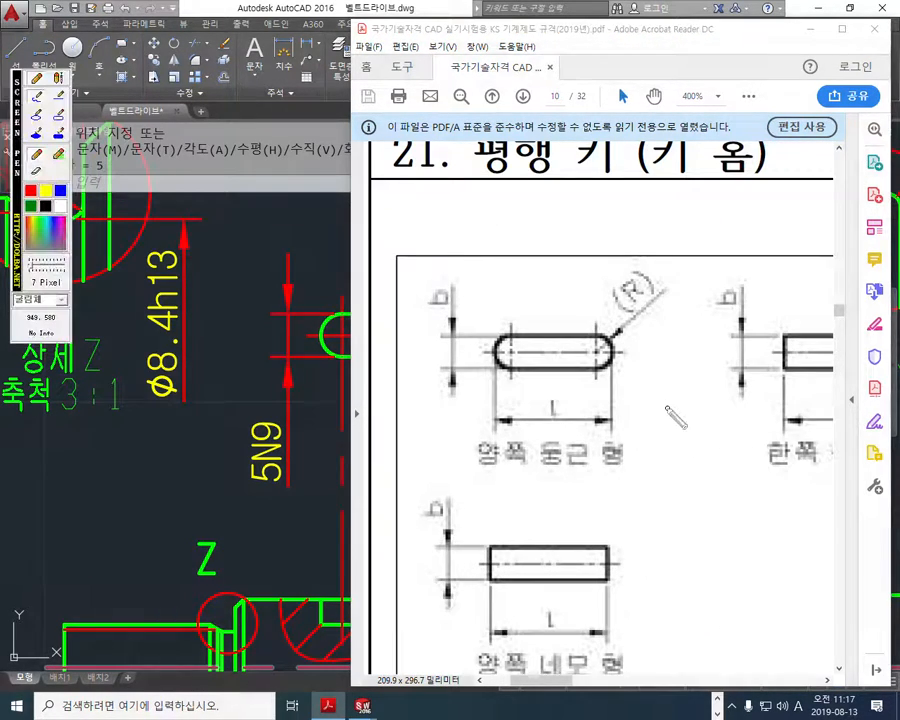
- Circle the 양쪽 둥근 형 figure with the red screen pen, trace its b, (R) and l labels, and clear the markings
{"action": "left_click_drag", "start_coordinate": [653, 421], "coordinate": [470, 469]}
{"action": "mouse_move", "coordinate": [420, 440]}
{"action": "left_mouse_down"}
{"action": "mouse_move", "coordinate": [706, 397]}
{"action": "mouse_move", "coordinate": [638, 455]}
{"action": "left_mouse_up"}
{"action": "left_click_drag", "start_coordinate": [433, 267], "coordinate": [436, 338]}
{"action": "left_click_drag", "start_coordinate": [614, 287], "coordinate": [621, 317]}
{"action": "mouse_move", "coordinate": [641, 248]}
{"action": "left_mouse_down"}
{"action": "mouse_move", "coordinate": [654, 297]}
{"action": "mouse_move", "coordinate": [625, 300]}
{"action": "mouse_move", "coordinate": [632, 282]}
{"action": "mouse_move", "coordinate": [652, 294]}
{"action": "left_mouse_up"}
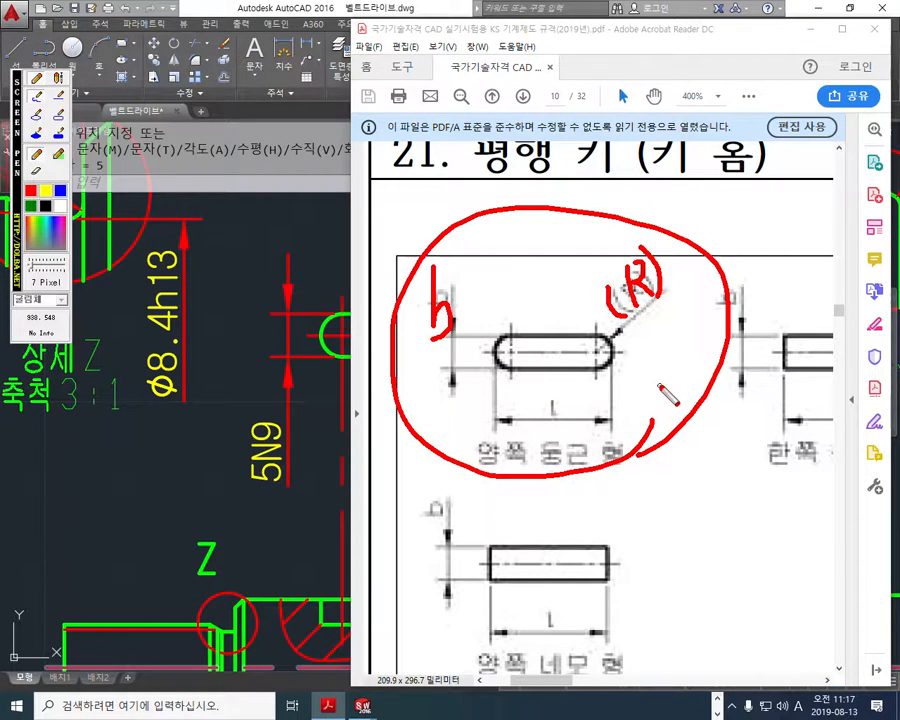
{"action": "left_click_drag", "start_coordinate": [547, 398], "coordinate": [568, 401]}
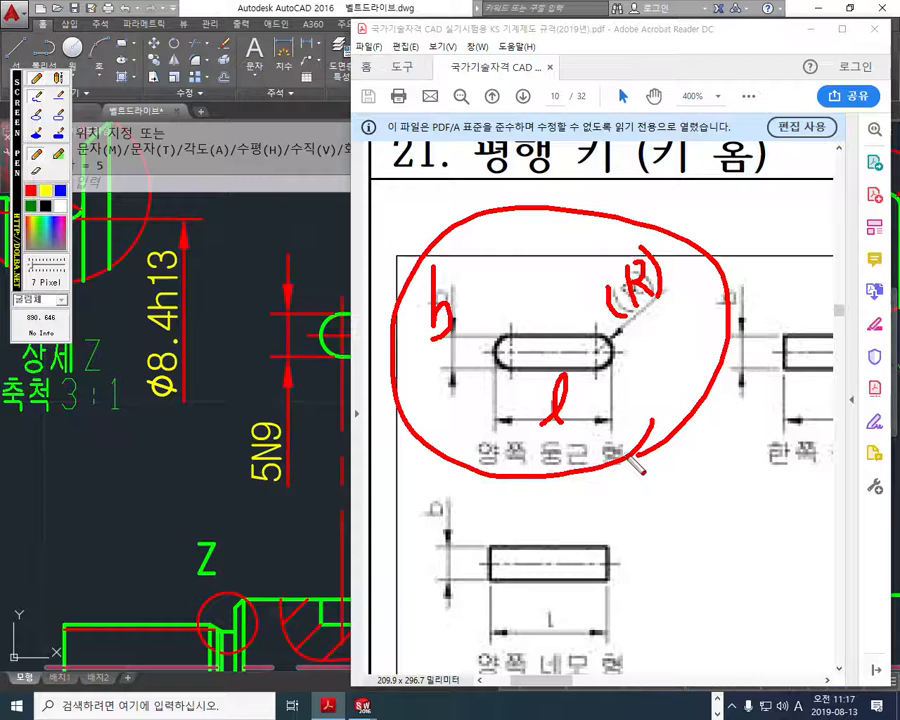
{"action": "key", "text": "Escape"}
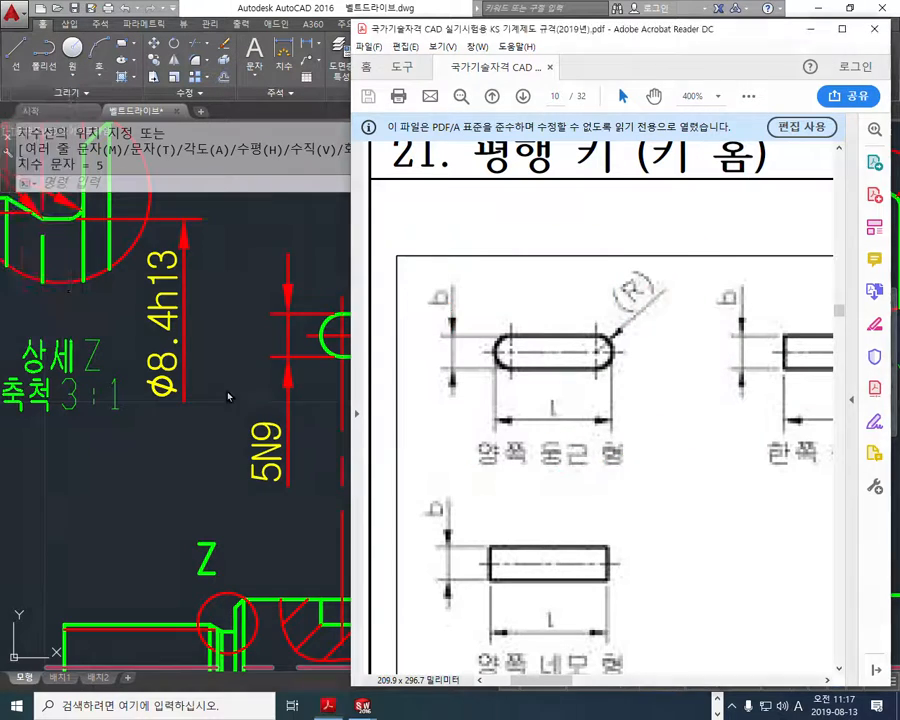
- Return to the AutoCAD drawing and add a radius dimension to the right-hand arc of the keyway's local view, with the text (R)
{"action": "left_click", "coordinate": [229, 396]}
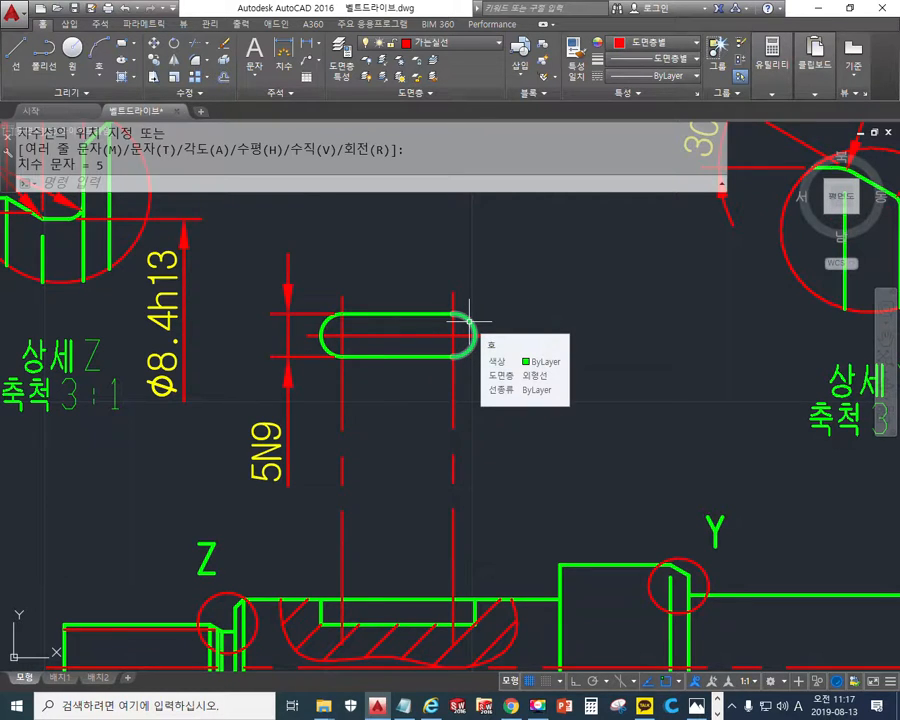
{"action": "type", "text": "DIMRAD"}
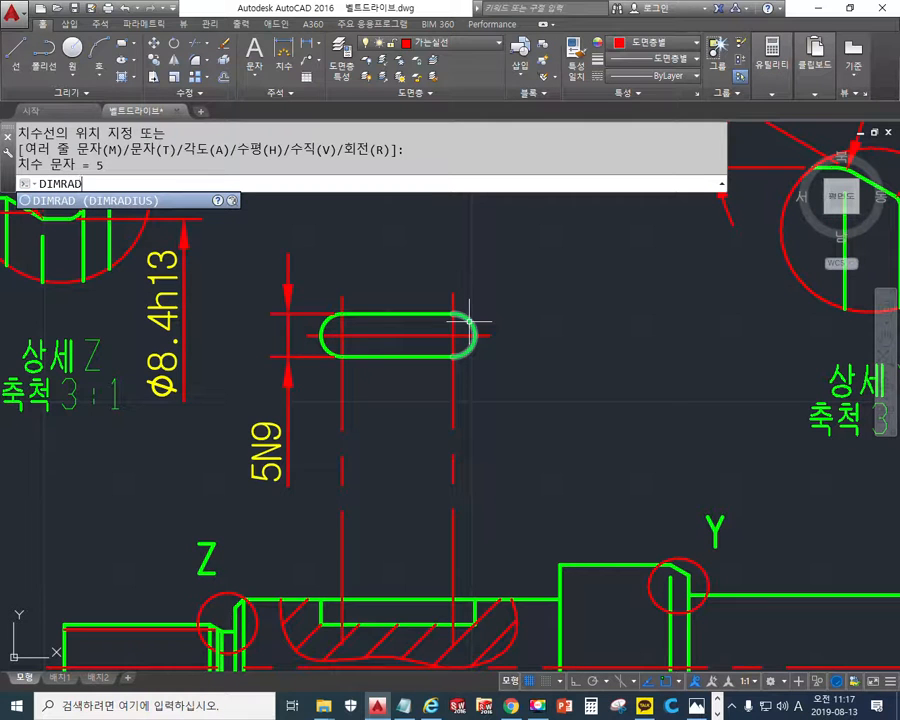
{"action": "key", "text": "Return"}
{"action": "left_click", "coordinate": [469, 321]}
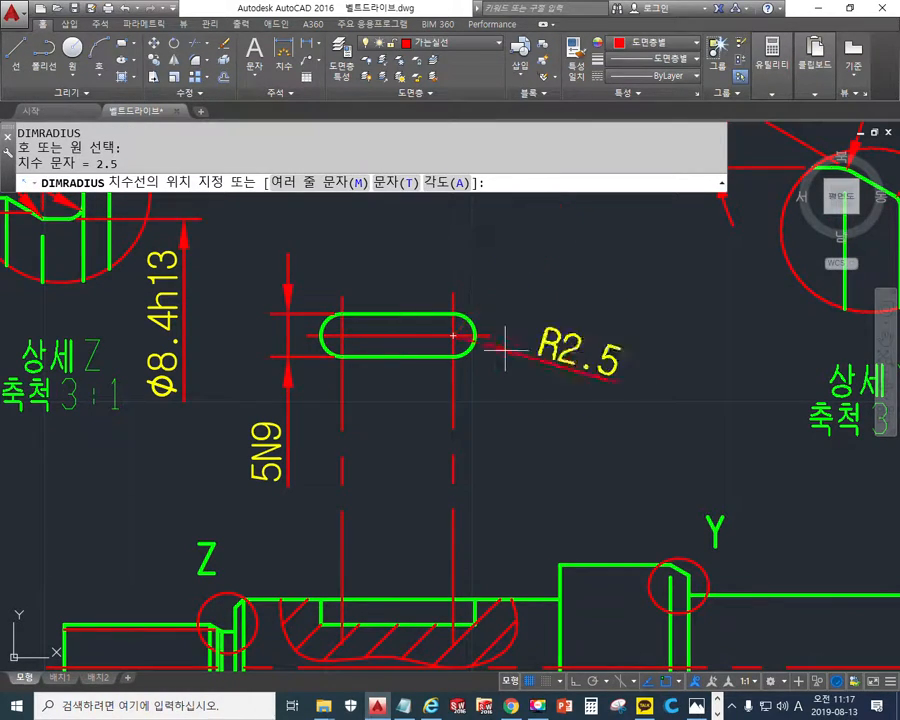
{"action": "type", "text": "m"}
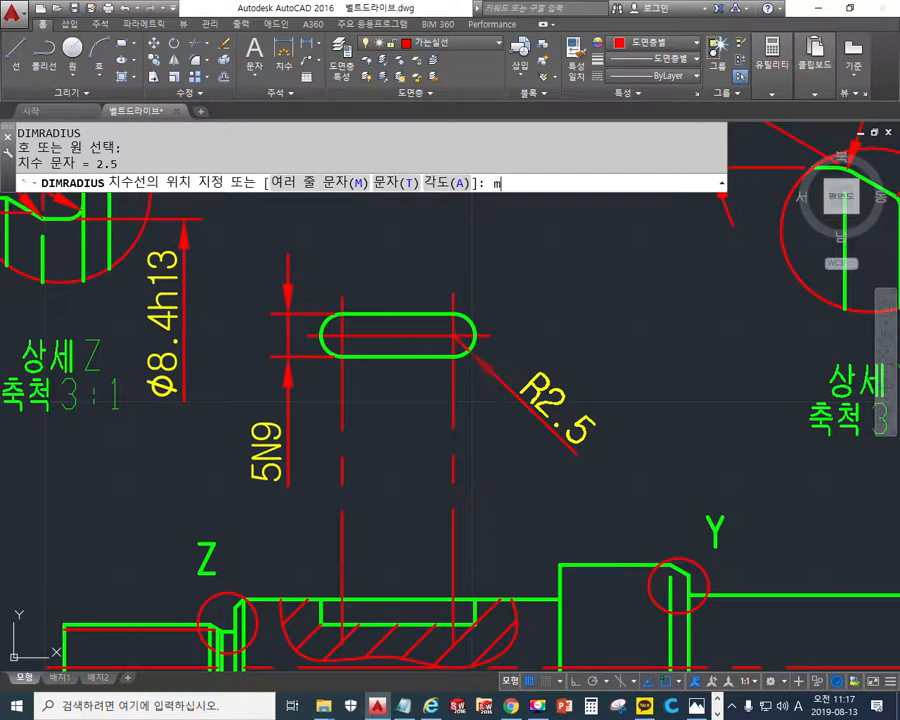
{"action": "key", "text": "Return"}
{"action": "key", "text": "Delete"}
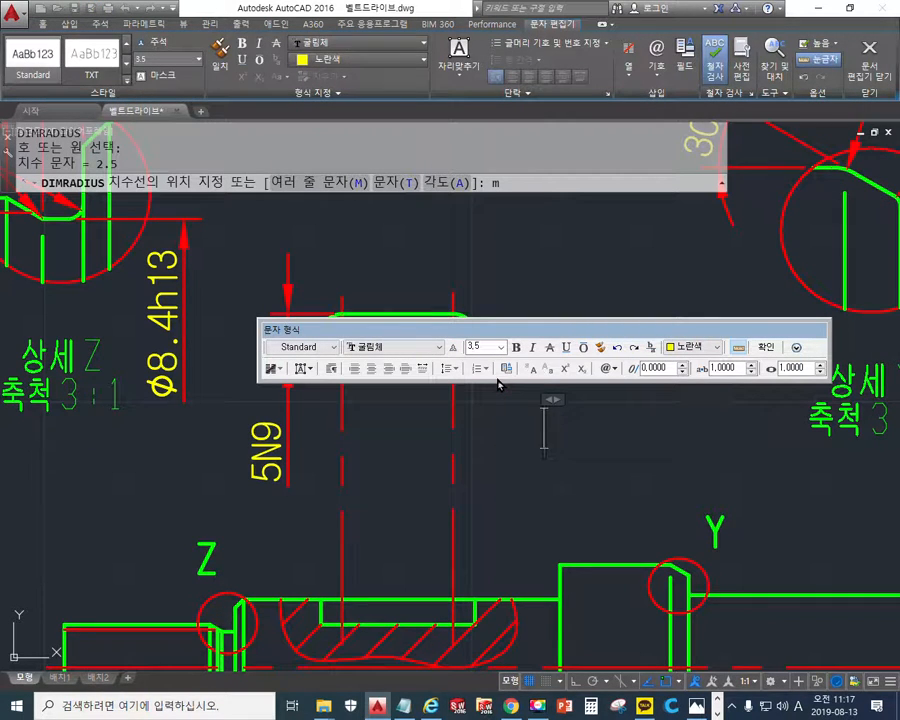
{"action": "type", "text": "(R"}
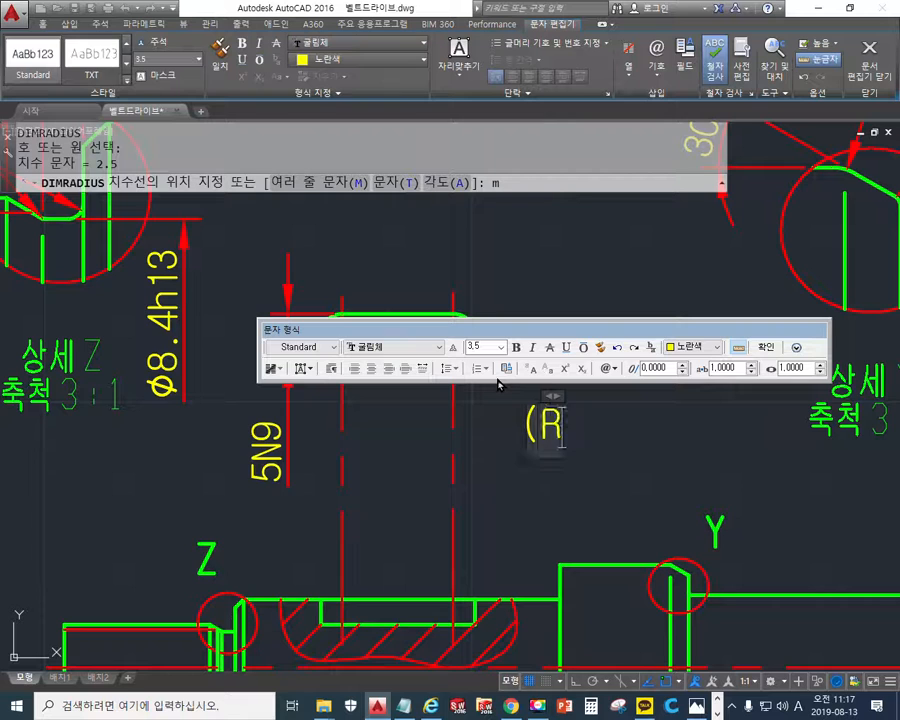
{"action": "type", "text": ")"}
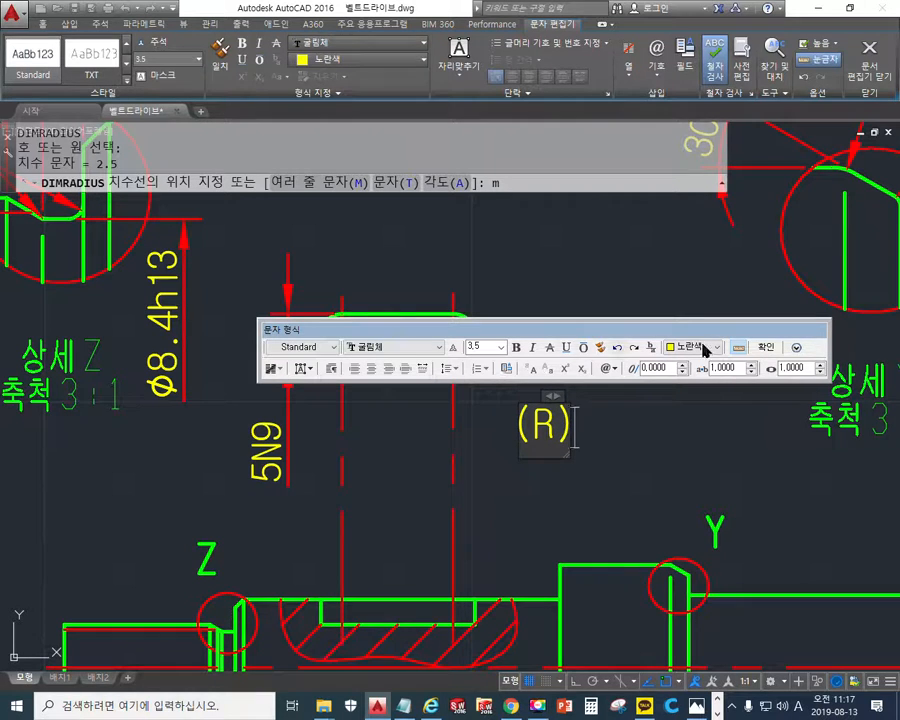
{"action": "left_click", "coordinate": [764, 347]}
{"action": "left_click", "coordinate": [490, 380]}
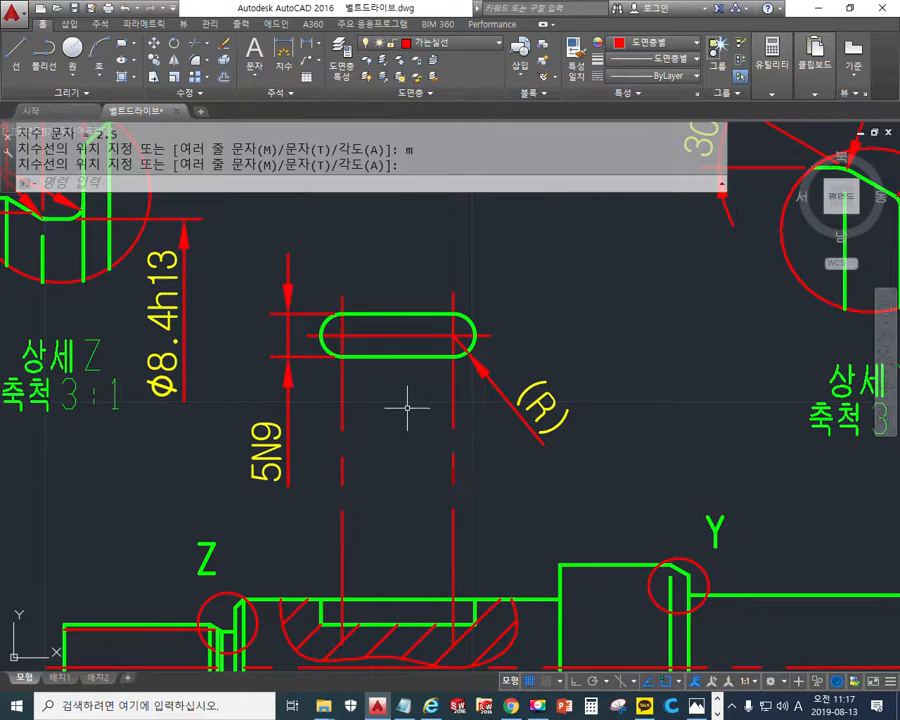
- Start a horizontal linear dimension across the local view's full keyway length and append the tolerance text +0.1^ 0 at height 2
{"action": "left_click", "coordinate": [309, 46]}
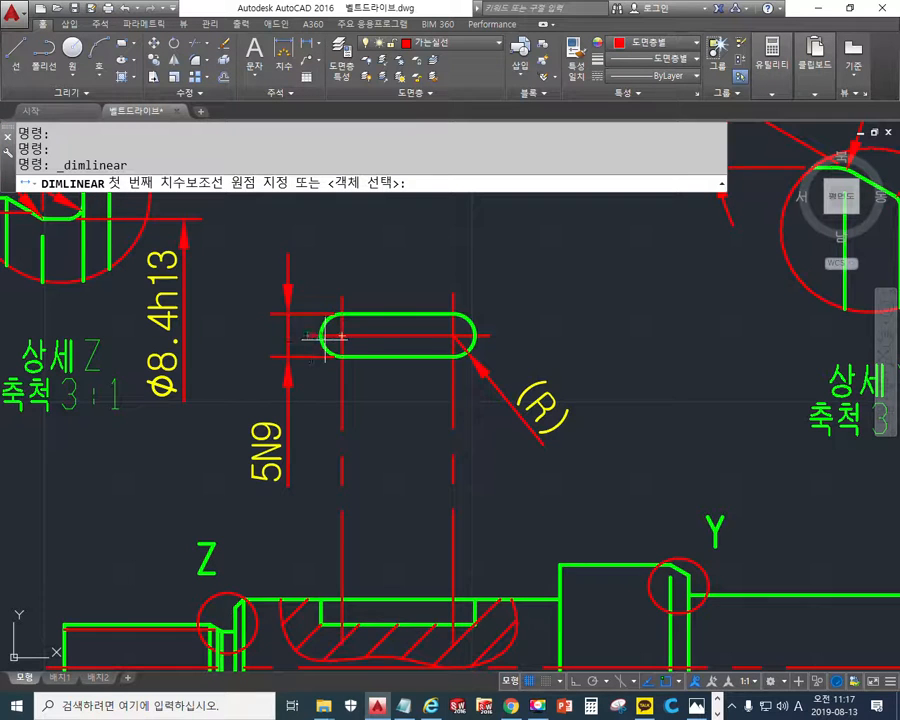
{"action": "left_click", "coordinate": [341, 335]}
{"action": "left_click", "coordinate": [470, 336]}
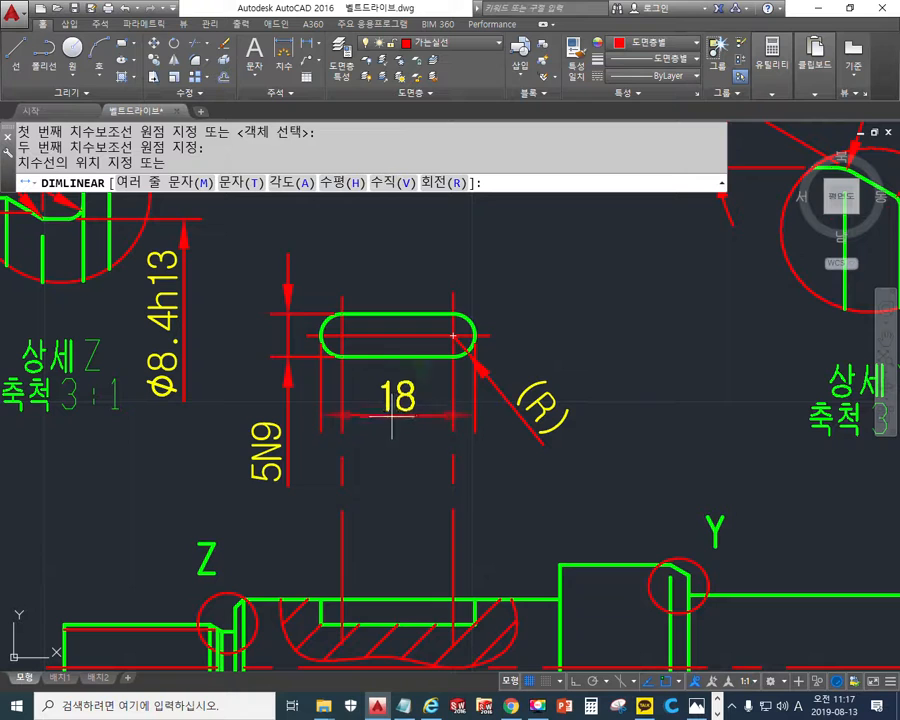
{"action": "type", "text": "m"}
{"action": "key", "text": "Return"}
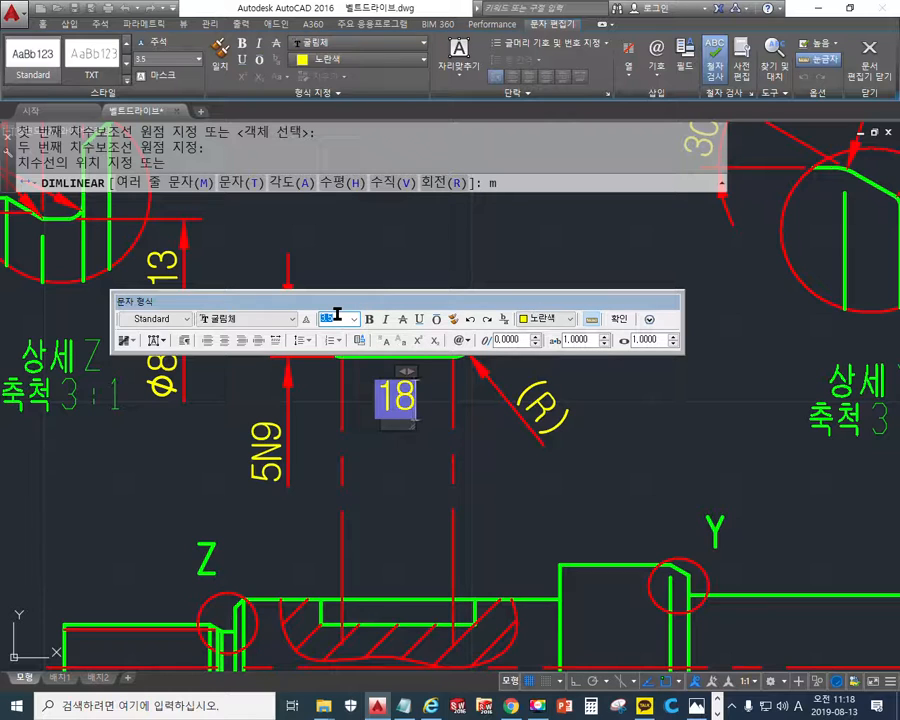
{"action": "key", "text": "Return"}
{"action": "type", "text": "+"}
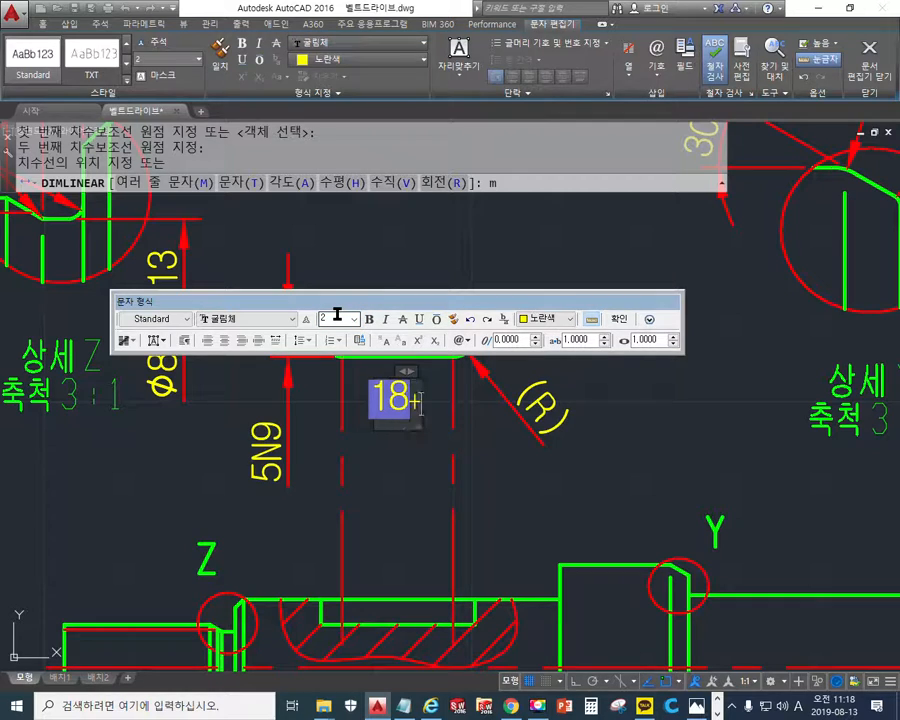
{"action": "type", "text": "0.1"}
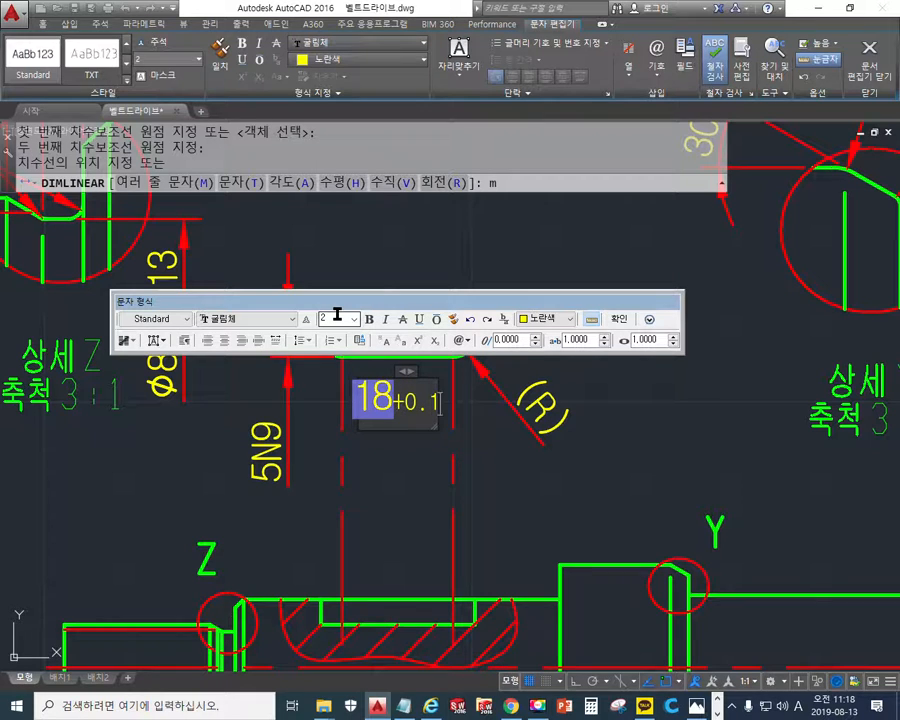
{"action": "type", "text": "^"}
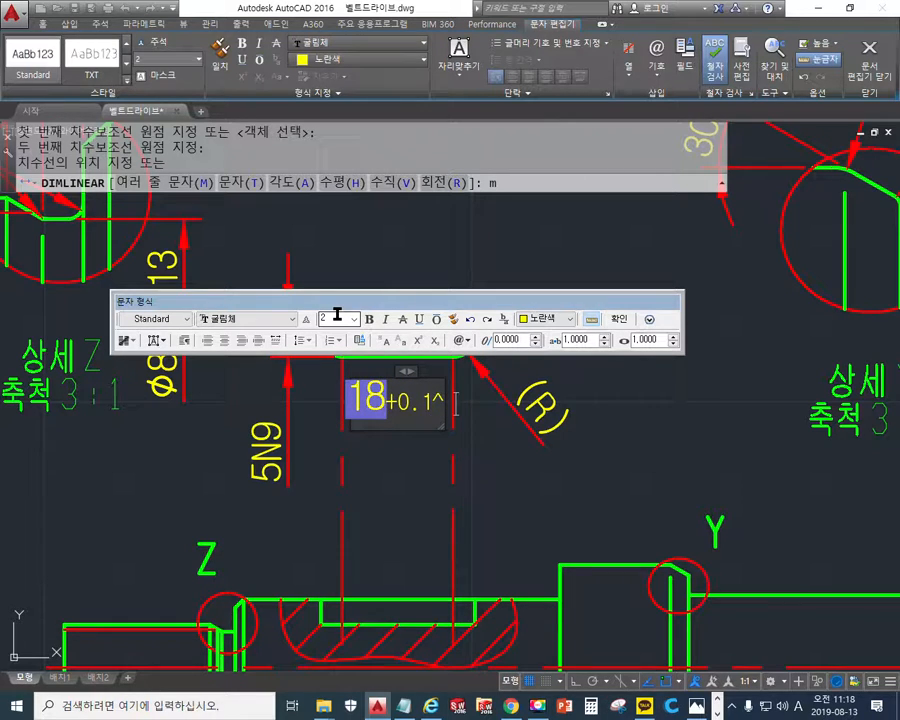
{"action": "type", "text": " 0"}
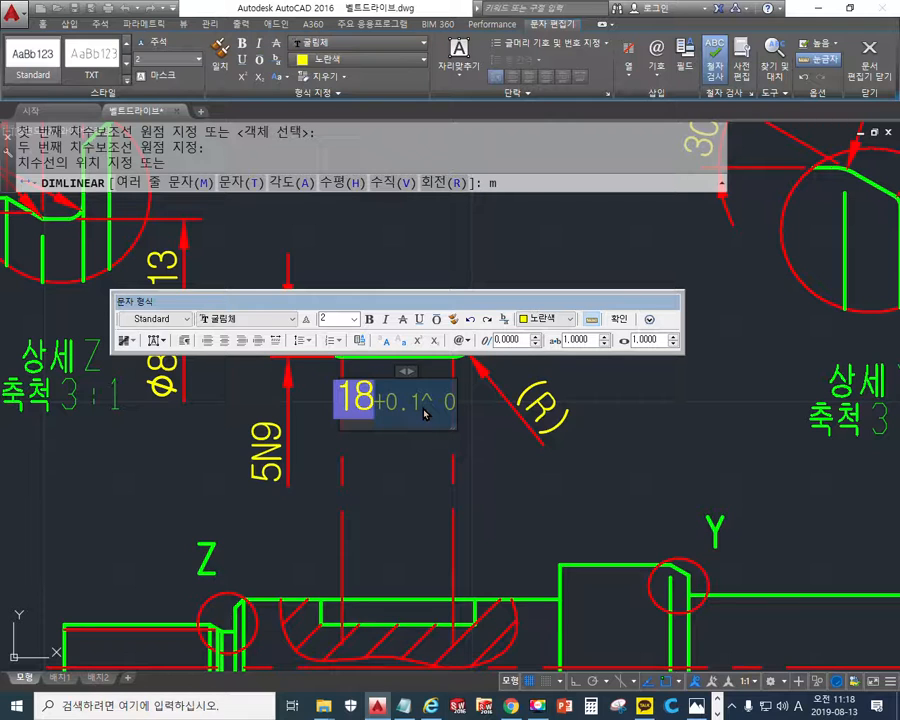
- Stack the length tolerance as +0.1 over 0 and place the dimension just below the keyway's local view
{"action": "right_click", "coordinate": [424, 412]}
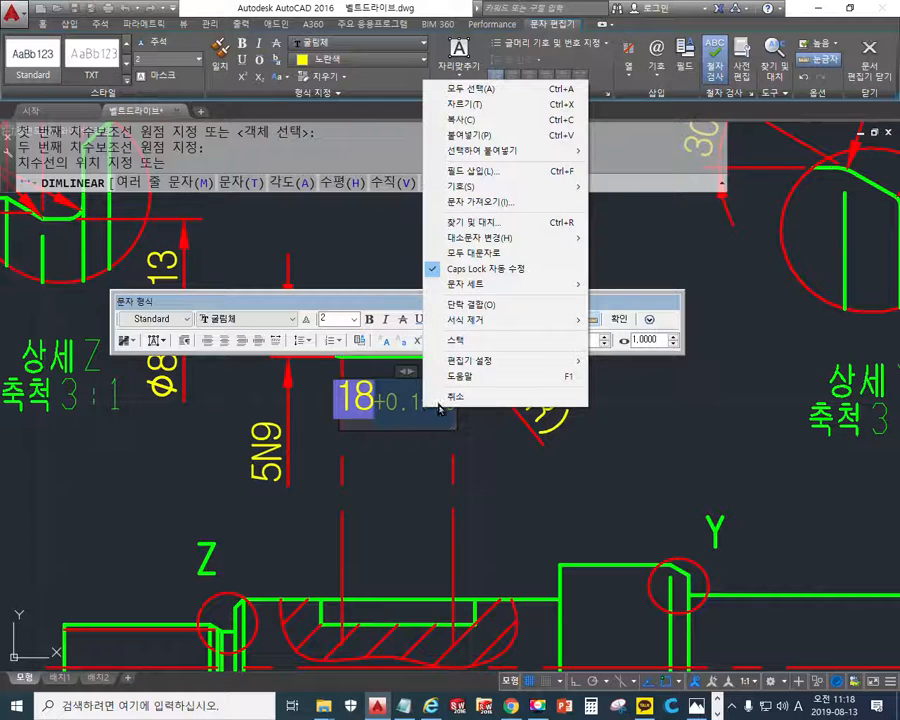
{"action": "left_click", "coordinate": [483, 345]}
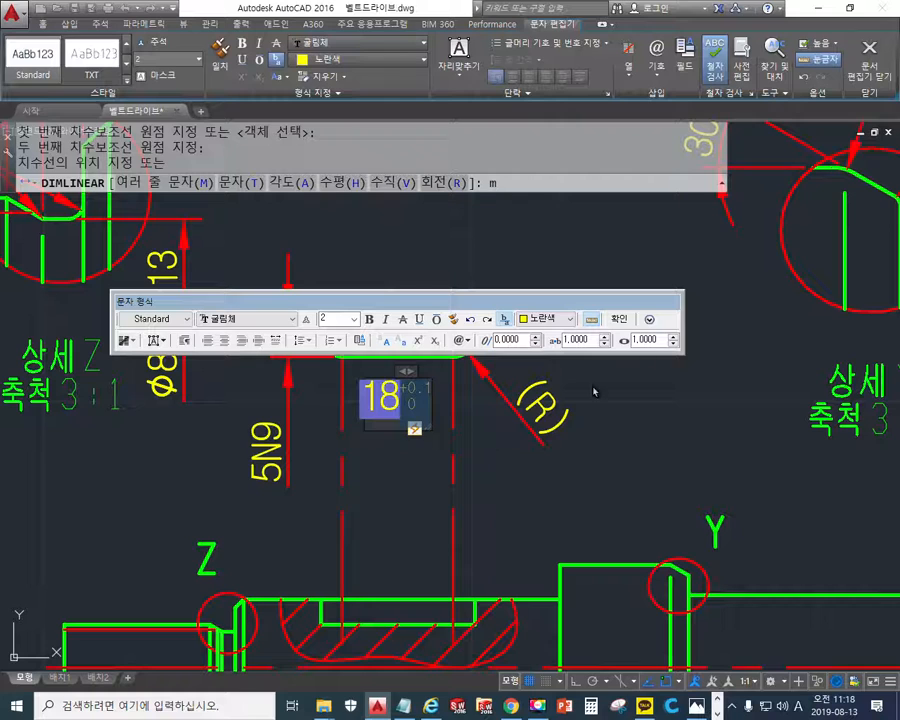
{"action": "left_click", "coordinate": [620, 319]}
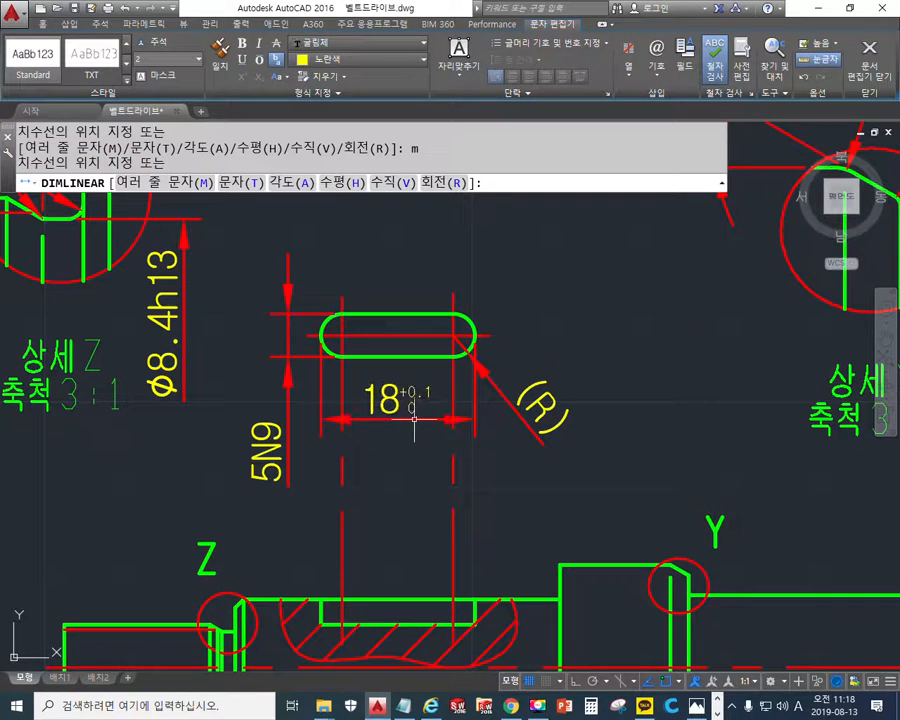
{"action": "left_click", "coordinate": [416, 420]}
- Sketch possible keyway position and depth dimension lines over the shaft's broken-out section with the red screen pen, and clear the markings
{"action": "middle_click_drag", "start_coordinate": [370, 502], "coordinate": [399, 466]}
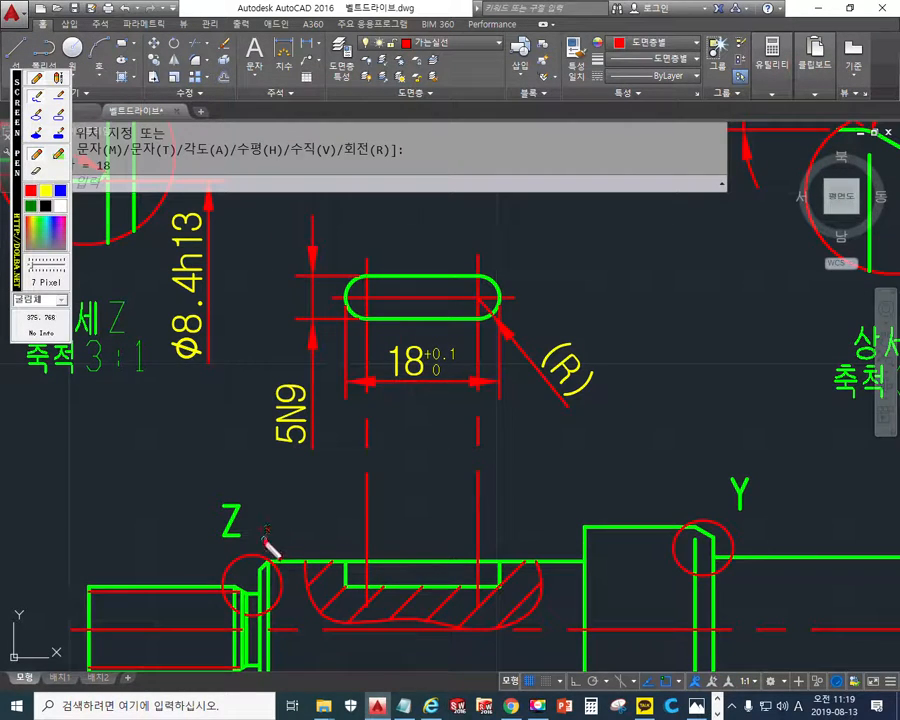
{"action": "mouse_move", "coordinate": [259, 565]}
{"action": "left_mouse_down"}
{"action": "mouse_move", "coordinate": [267, 487]}
{"action": "mouse_move", "coordinate": [326, 497]}
{"action": "mouse_move", "coordinate": [350, 540]}
{"action": "mouse_move", "coordinate": [353, 569]}
{"action": "left_mouse_up"}
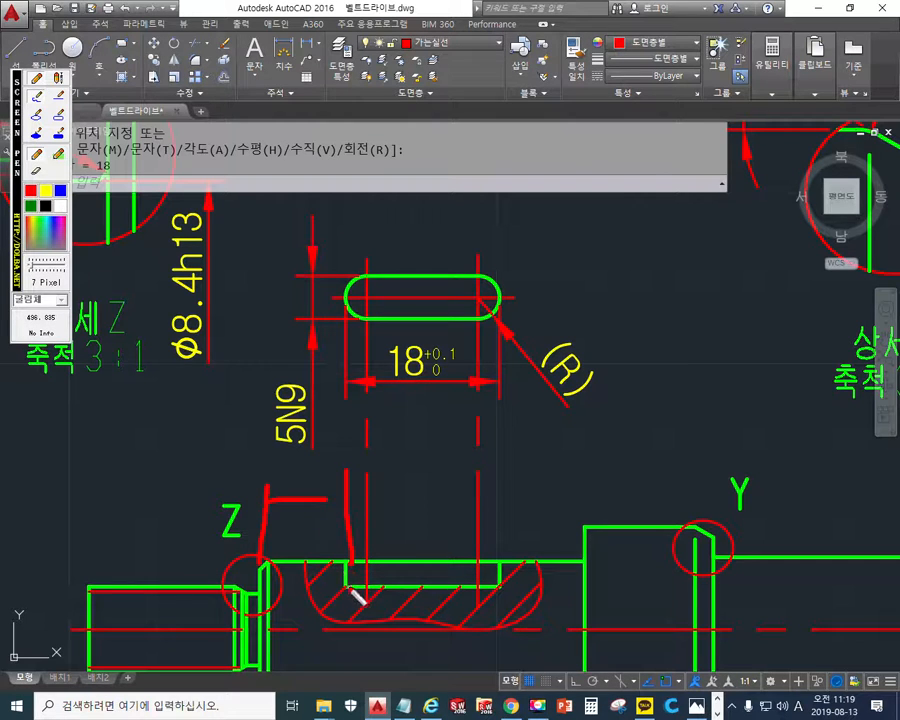
{"action": "left_click_drag", "start_coordinate": [319, 463], "coordinate": [327, 614]}
{"action": "mouse_move", "coordinate": [324, 502]}
{"action": "left_mouse_down"}
{"action": "mouse_move", "coordinate": [312, 472]}
{"action": "mouse_move", "coordinate": [321, 520]}
{"action": "left_mouse_up"}
{"action": "mouse_move", "coordinate": [516, 598]}
{"action": "left_mouse_down"}
{"action": "mouse_move", "coordinate": [538, 623]}
{"action": "mouse_move", "coordinate": [558, 532]}
{"action": "mouse_move", "coordinate": [528, 518]}
{"action": "mouse_move", "coordinate": [553, 527]}
{"action": "left_mouse_up"}
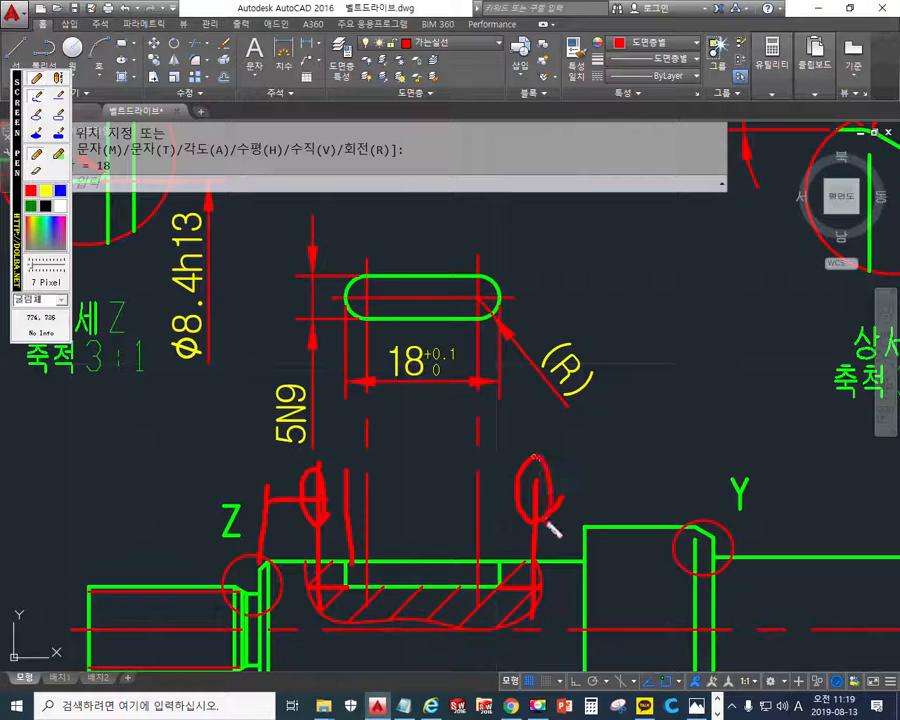
{"action": "mouse_move", "coordinate": [418, 480]}
{"action": "left_mouse_down"}
{"action": "mouse_move", "coordinate": [416, 610]}
{"action": "mouse_move", "coordinate": [434, 605]}
{"action": "left_mouse_up"}
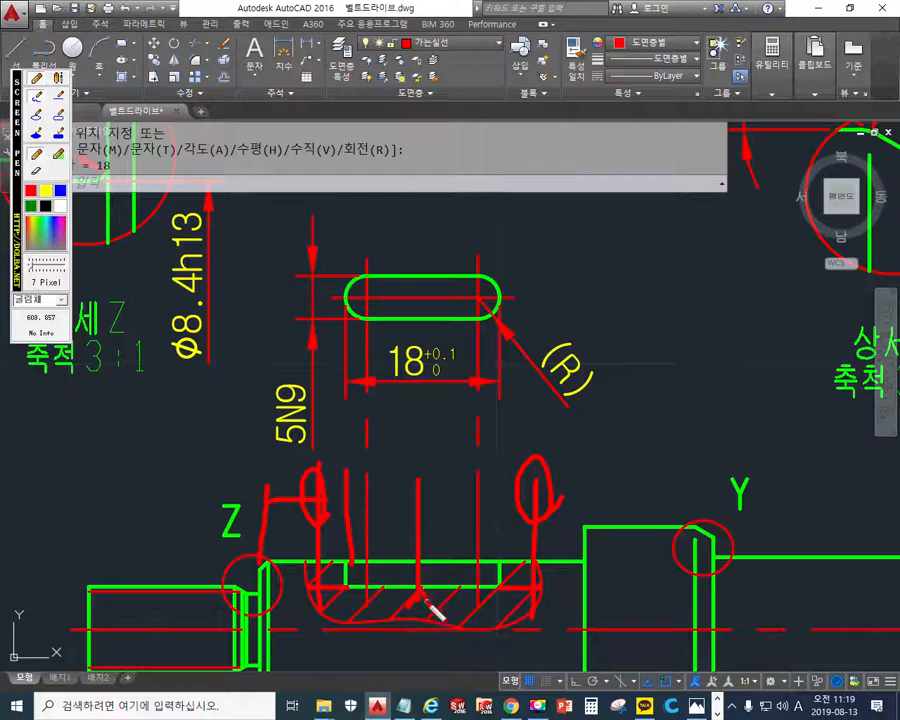
{"action": "left_click_drag", "start_coordinate": [409, 538], "coordinate": [433, 537]}
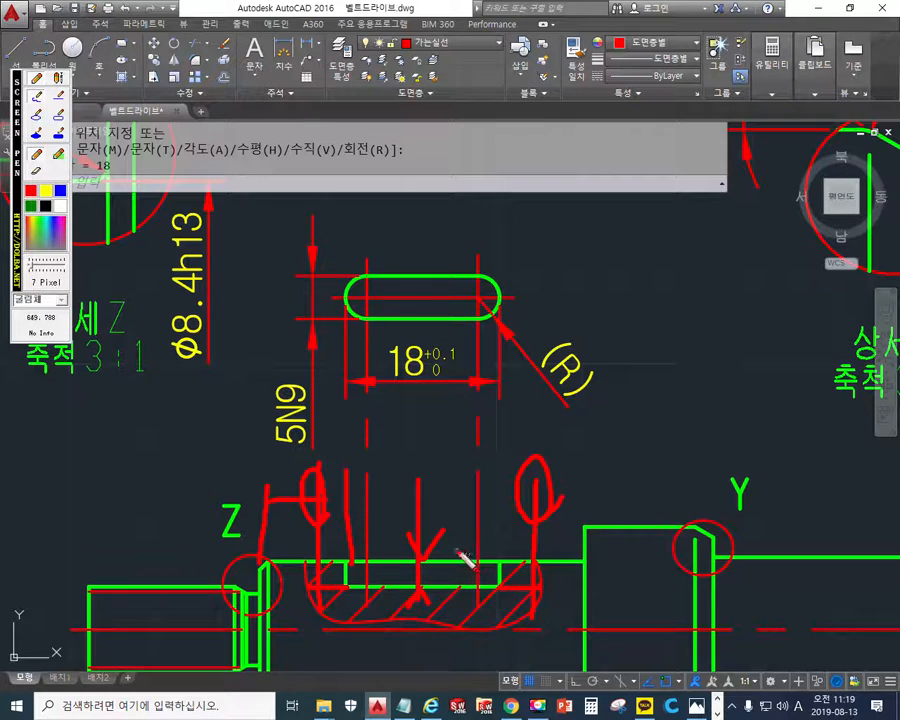
{"action": "key", "text": "Escape"}
{"action": "middle_click_drag", "start_coordinate": [430, 520], "coordinate": [455, 397]}
{"action": "scroll", "coordinate": [450, 428], "scroll_direction": "up", "scroll_amount": 2}
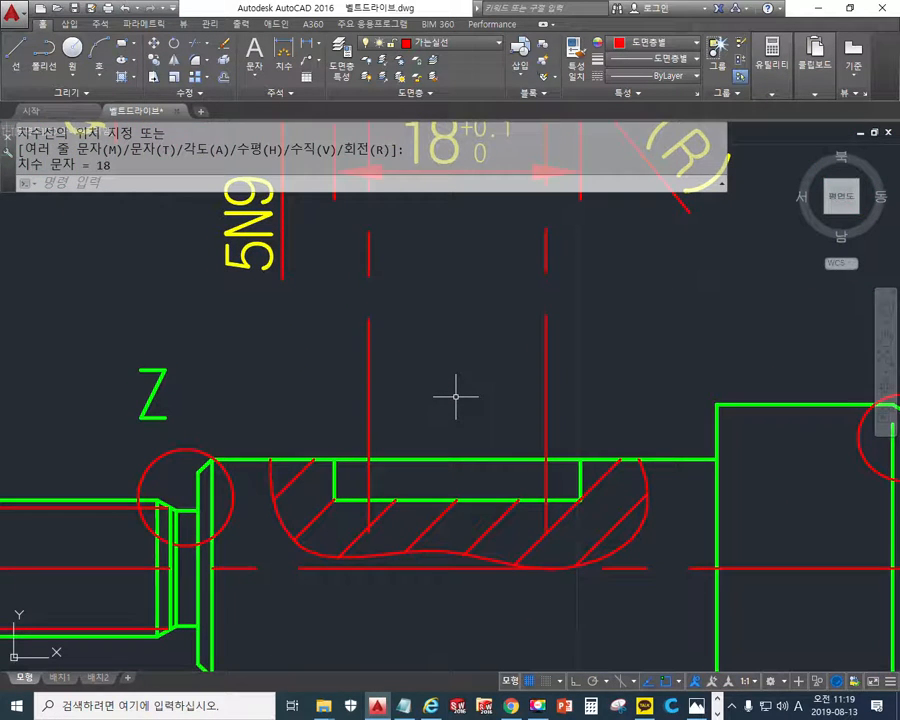
{"action": "key", "text": "Up"}
{"action": "key", "text": "Return"}
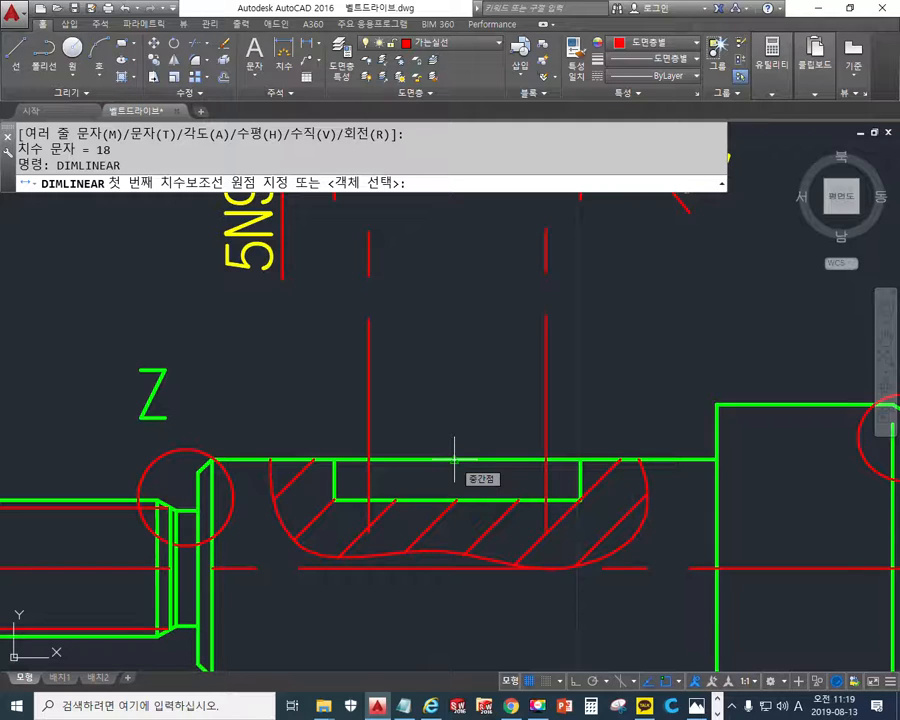
{"action": "left_click", "coordinate": [454, 459]}
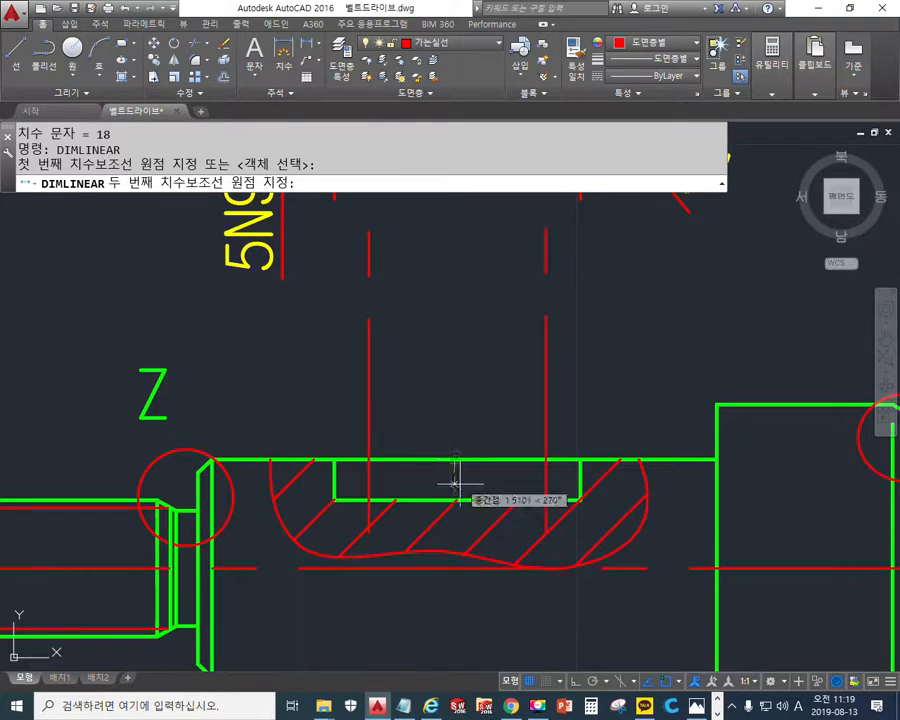
{"action": "type", "text": "per"}
{"action": "key", "text": "space"}
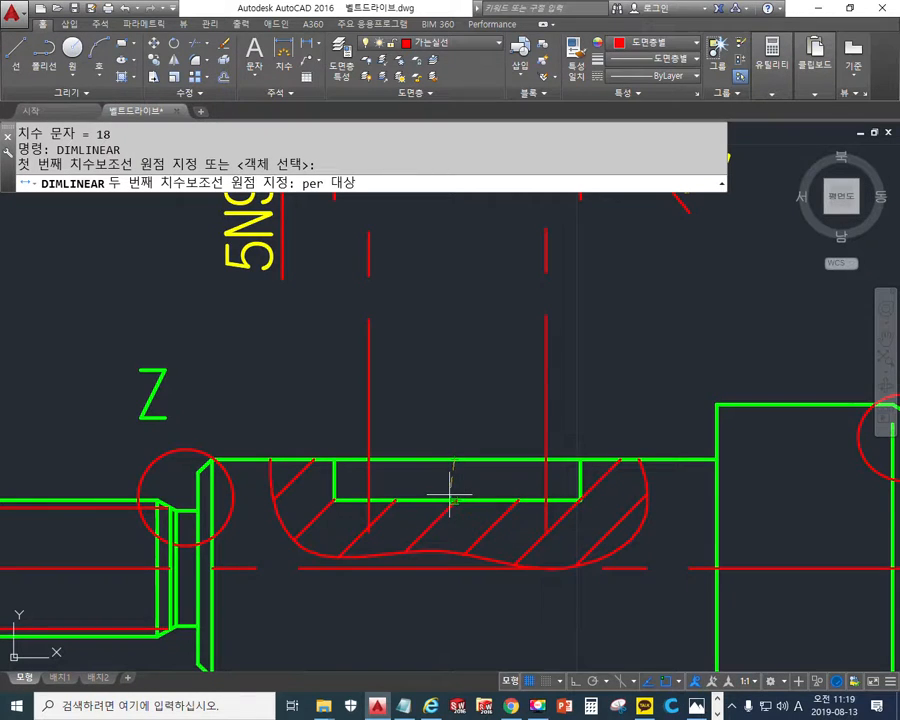
{"action": "key", "text": "Escape"}
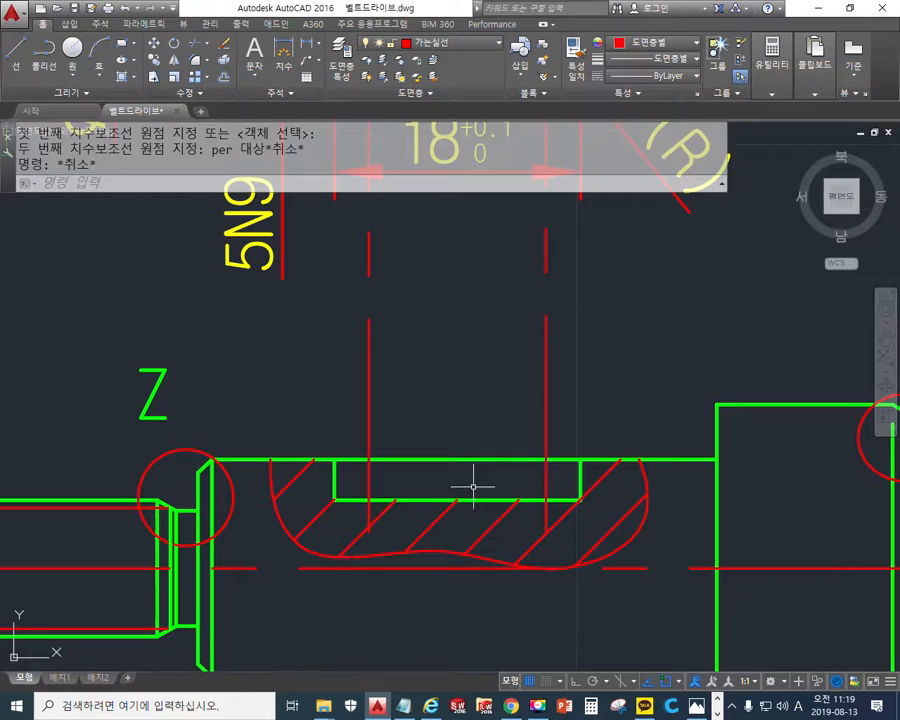
- Start a vertical linear dimension from the keyway floor's midpoint perpendicular to the shaft's upper edge in the broken-out section
{"action": "key", "text": "space"}
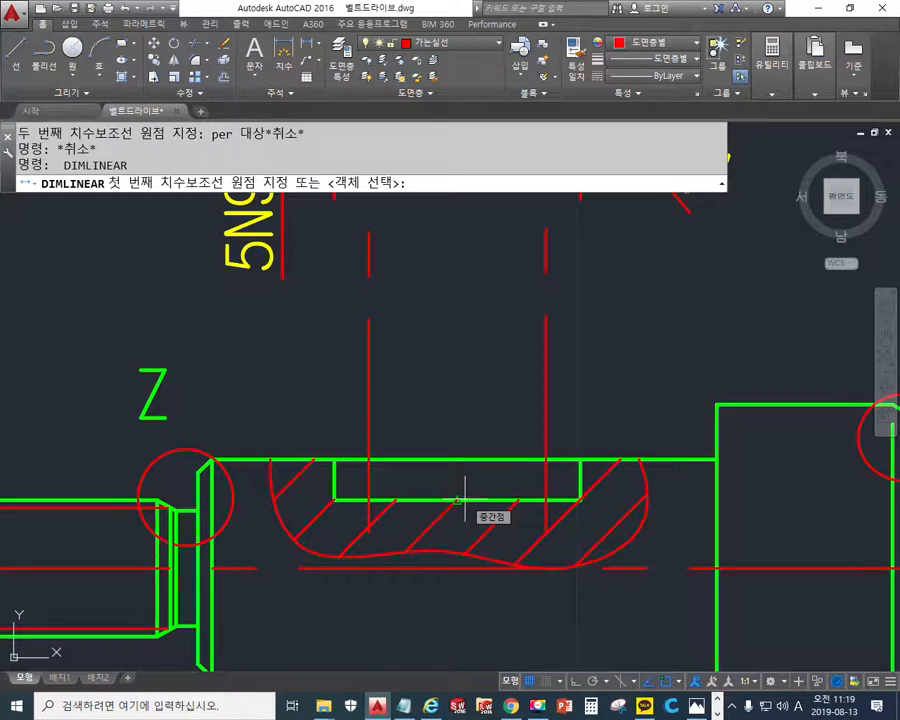
{"action": "left_click", "coordinate": [463, 498]}
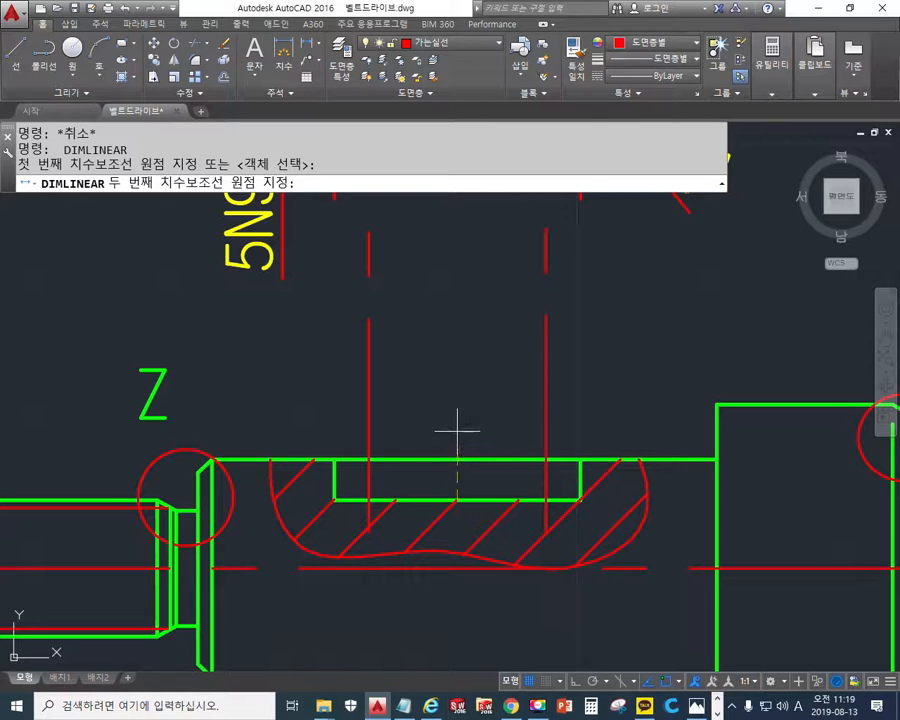
{"action": "type", "text": "per"}
{"action": "key", "text": "Return"}
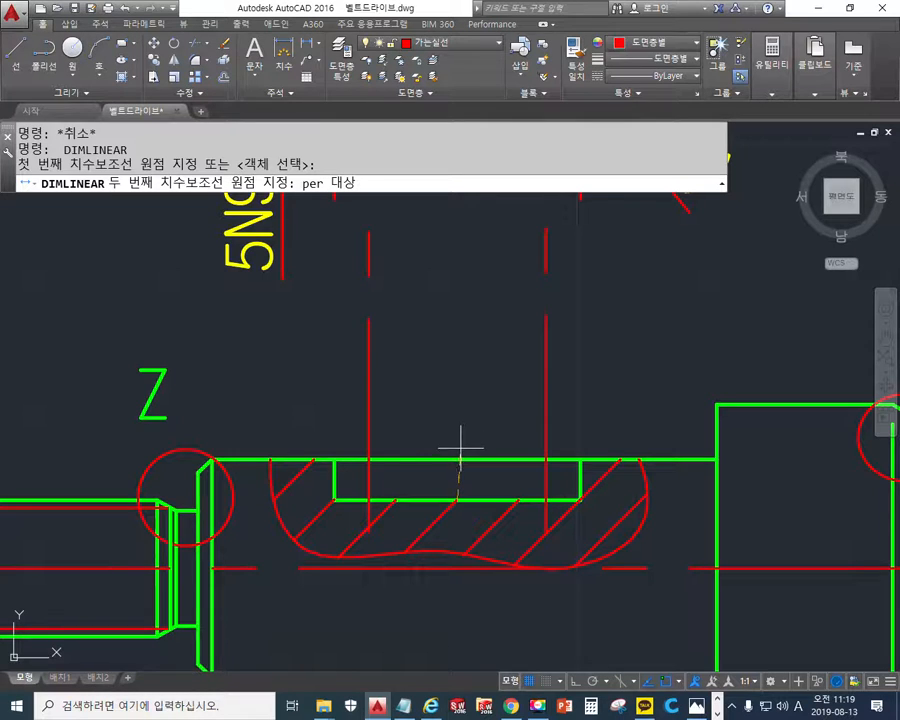
{"action": "left_click", "coordinate": [461, 435]}
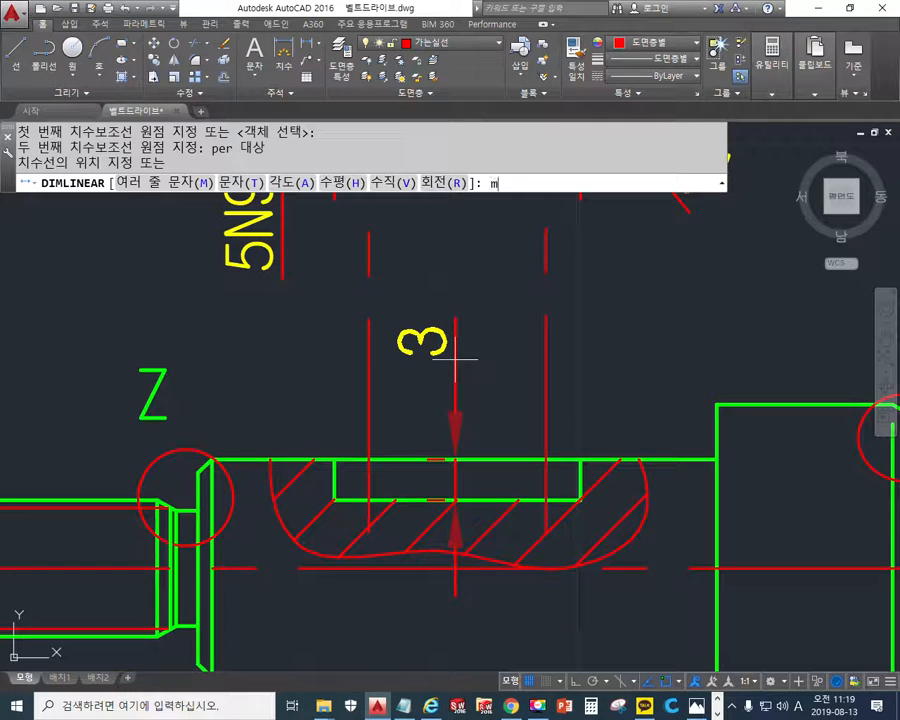
- Append the stacked tolerance +0.1 over 0 to the keyway depth dimension and place its text above the shaft
{"action": "type", "text": "m"}
{"action": "key", "text": "Return"}
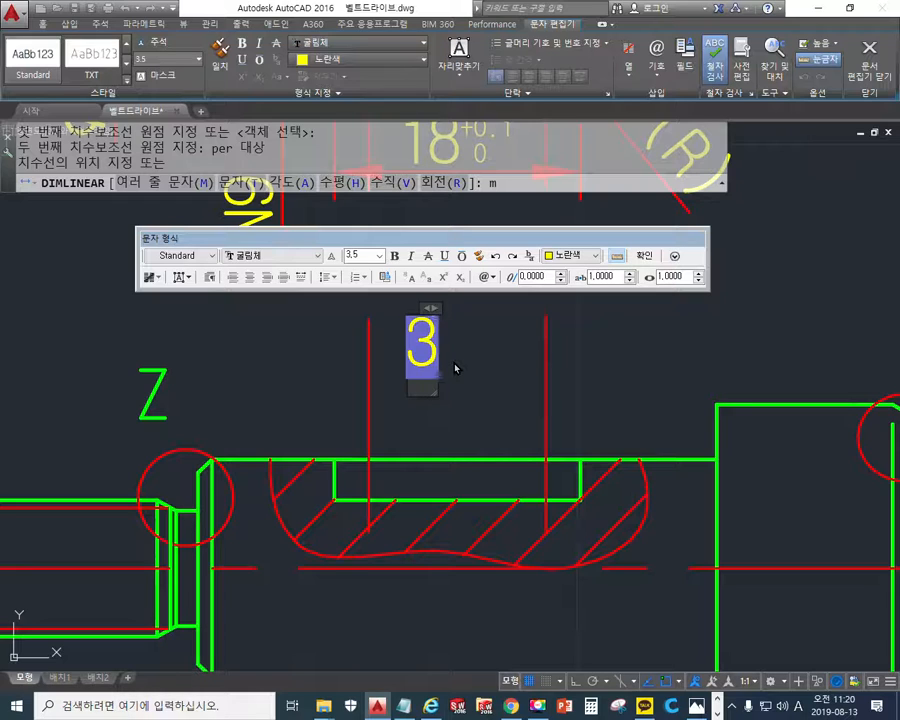
{"action": "middle_click_drag", "start_coordinate": [502, 366], "coordinate": [446, 577]}
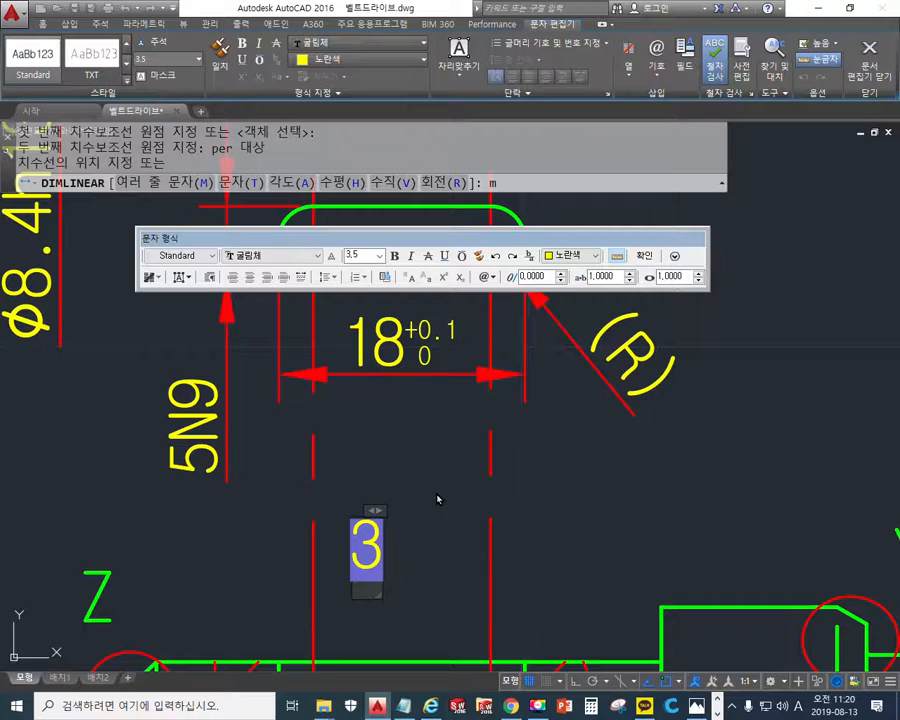
{"action": "type", "text": "+0.1 0"}
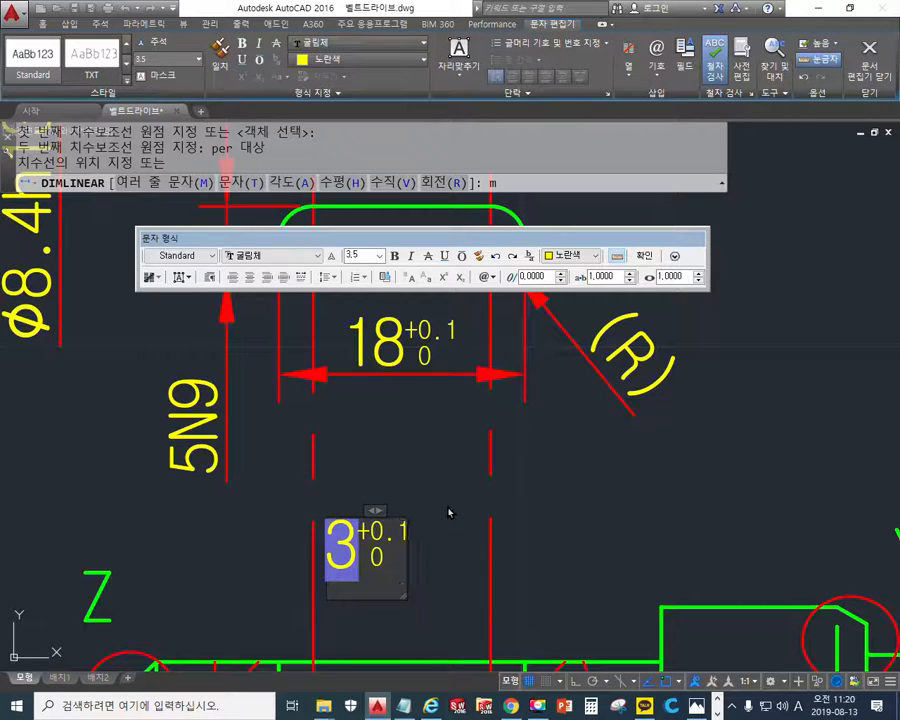
{"action": "left_click", "coordinate": [644, 255]}
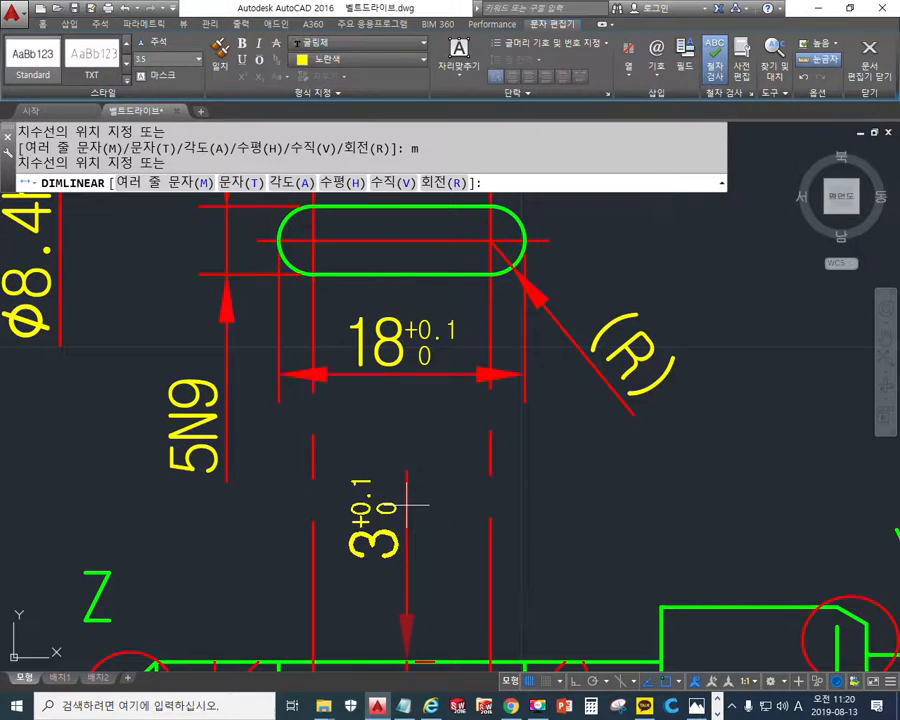
{"action": "left_click", "coordinate": [408, 500]}
{"action": "mouse_move", "coordinate": [509, 518]}
{"action": "middle_mouse_down"}
{"action": "mouse_move", "coordinate": [537, 435]}
{"action": "mouse_move", "coordinate": [515, 439]}
{"action": "middle_mouse_up"}
{"action": "scroll", "coordinate": [524, 406], "scroll_direction": "down", "scroll_amount": 2}
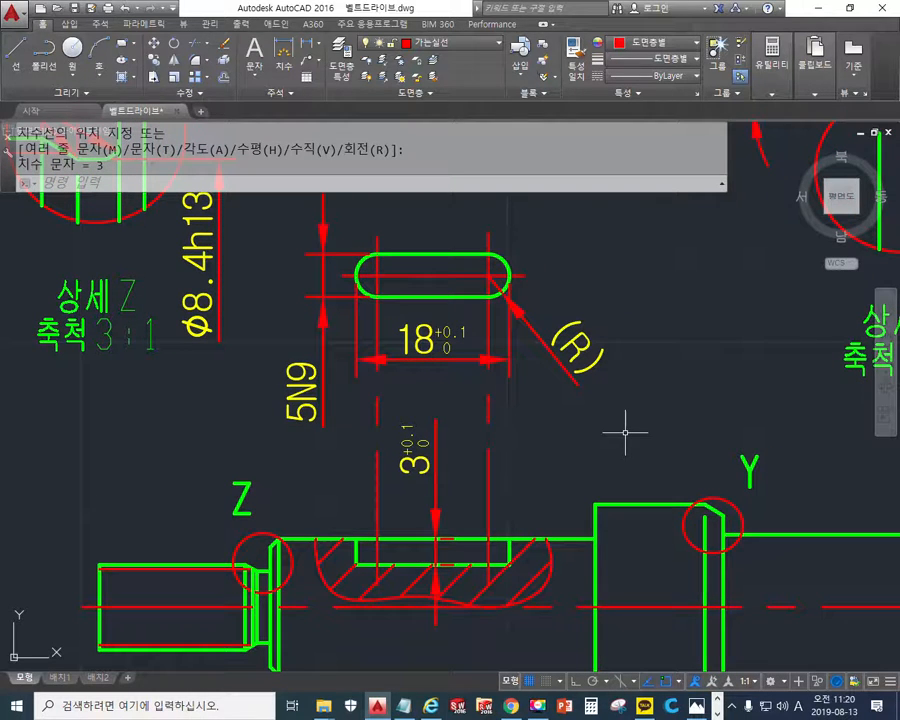
- Write b1, l and t1 beside the keyway's width, length and depth dimensions with the white screen pen, and clear the markings
{"action": "key", "text": "F12"}
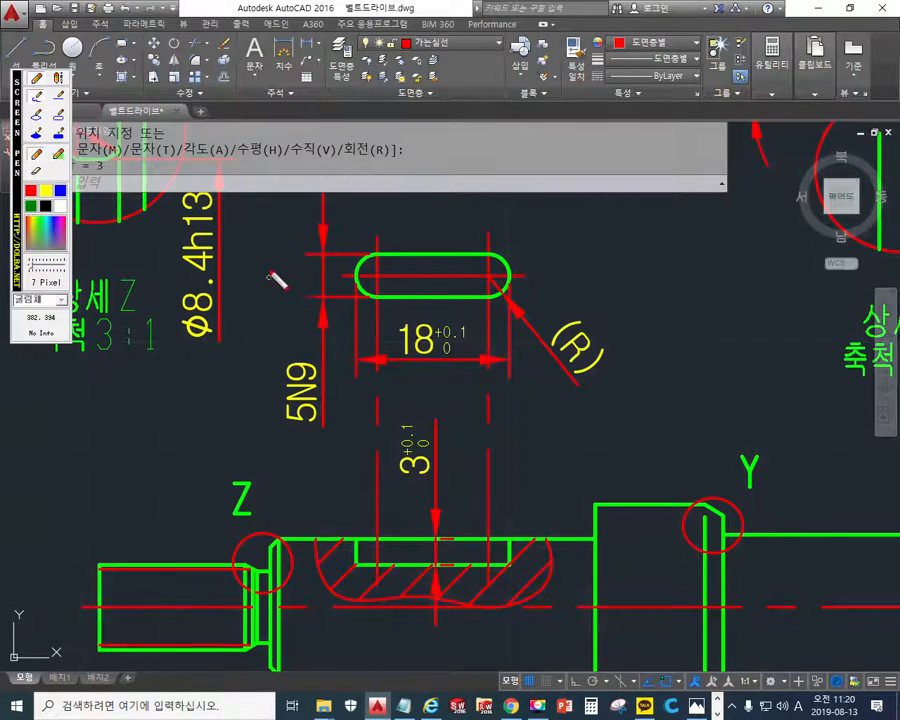
{"action": "left_click", "coordinate": [62, 206]}
{"action": "mouse_move", "coordinate": [255, 255]}
{"action": "left_mouse_down"}
{"action": "mouse_move", "coordinate": [268, 298]}
{"action": "mouse_move", "coordinate": [263, 322]}
{"action": "mouse_move", "coordinate": [288, 316]}
{"action": "left_mouse_up"}
{"action": "mouse_move", "coordinate": [408, 392]}
{"action": "left_mouse_down"}
{"action": "mouse_move", "coordinate": [418, 368]}
{"action": "mouse_move", "coordinate": [436, 391]}
{"action": "left_mouse_up"}
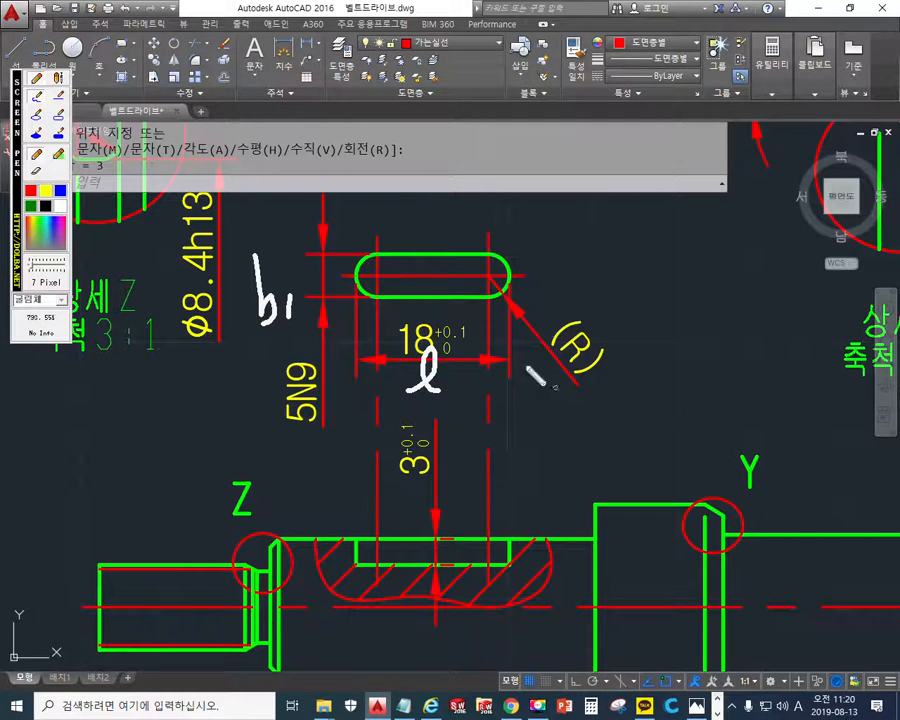
{"action": "left_click_drag", "start_coordinate": [442, 460], "coordinate": [456, 452]}
{"action": "left_click_drag", "start_coordinate": [447, 437], "coordinate": [459, 480]}
{"action": "left_click_drag", "start_coordinate": [466, 462], "coordinate": [466, 468]}
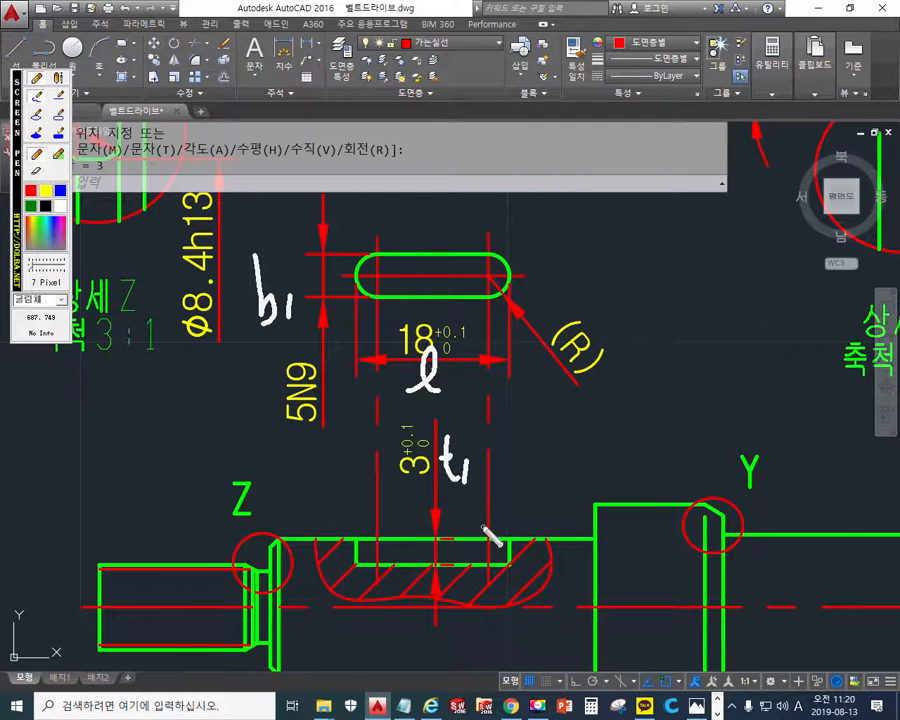
{"action": "key", "text": "Escape"}
- Add a horizontal linear dimension from the shaft section's left end face to the keyway's left end, placed above the shaft
{"action": "middle_click_drag", "start_coordinate": [298, 467], "coordinate": [327, 448]}
{"action": "key", "text": "Up"}
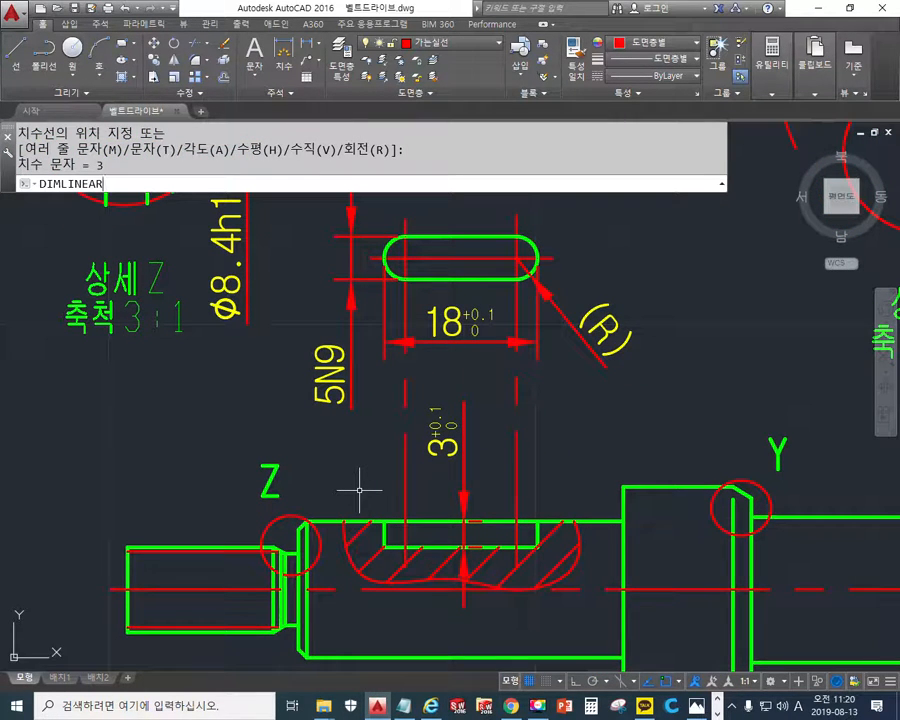
{"action": "key", "text": "Return"}
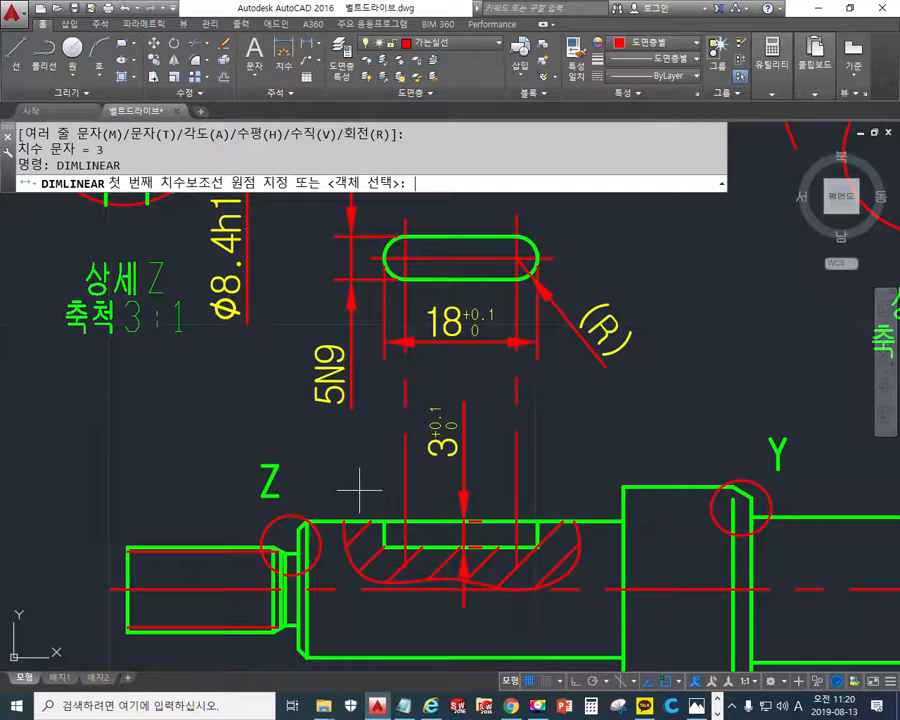
{"action": "left_click", "coordinate": [289, 546]}
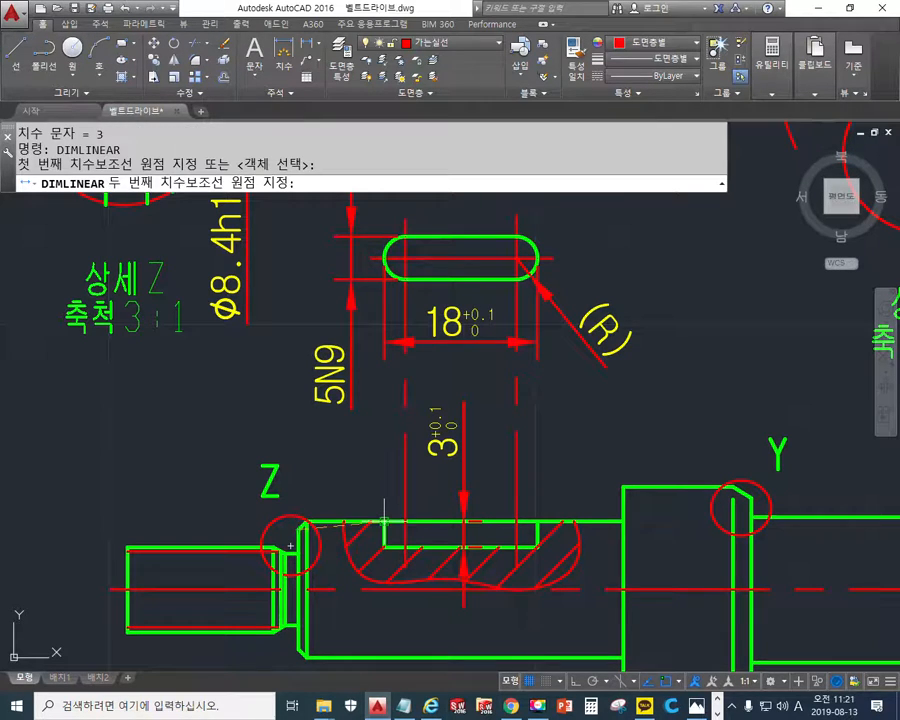
{"action": "left_click", "coordinate": [384, 521]}
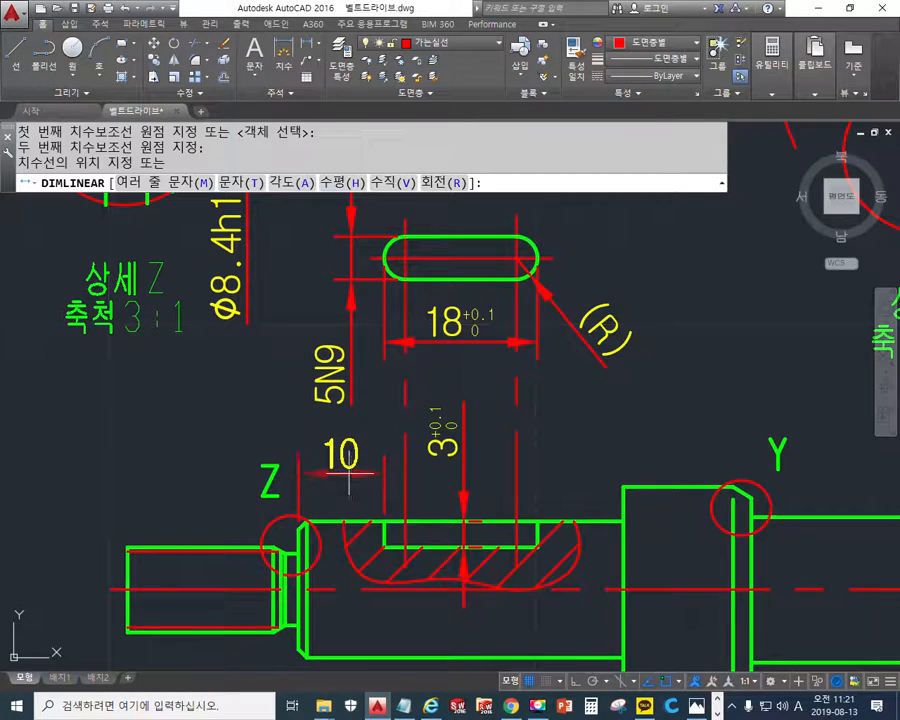
{"action": "left_click", "coordinate": [345, 468]}
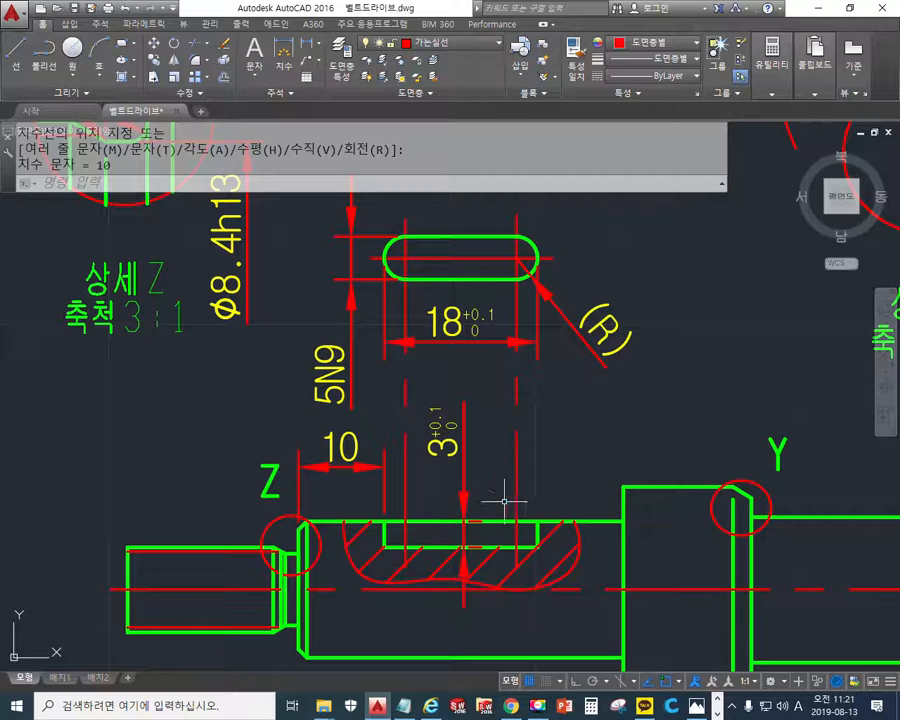
- Mark the position dimension's left reference face with the screen pen, clear it, and annotate the right shoulder corner with a fillet arc and R note
{"action": "mouse_move", "coordinate": [297, 520]}
{"action": "left_mouse_down"}
{"action": "mouse_move", "coordinate": [305, 592]}
{"action": "mouse_move", "coordinate": [295, 526]}
{"action": "left_mouse_up"}
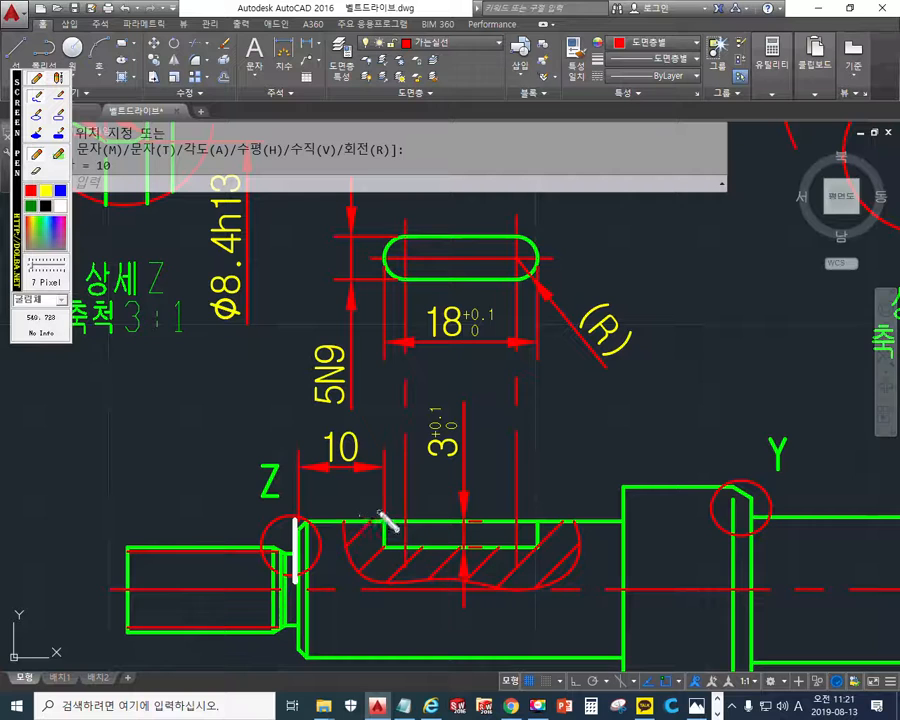
{"action": "key", "text": "Escape"}
{"action": "middle_click_drag", "start_coordinate": [353, 513], "coordinate": [404, 426]}
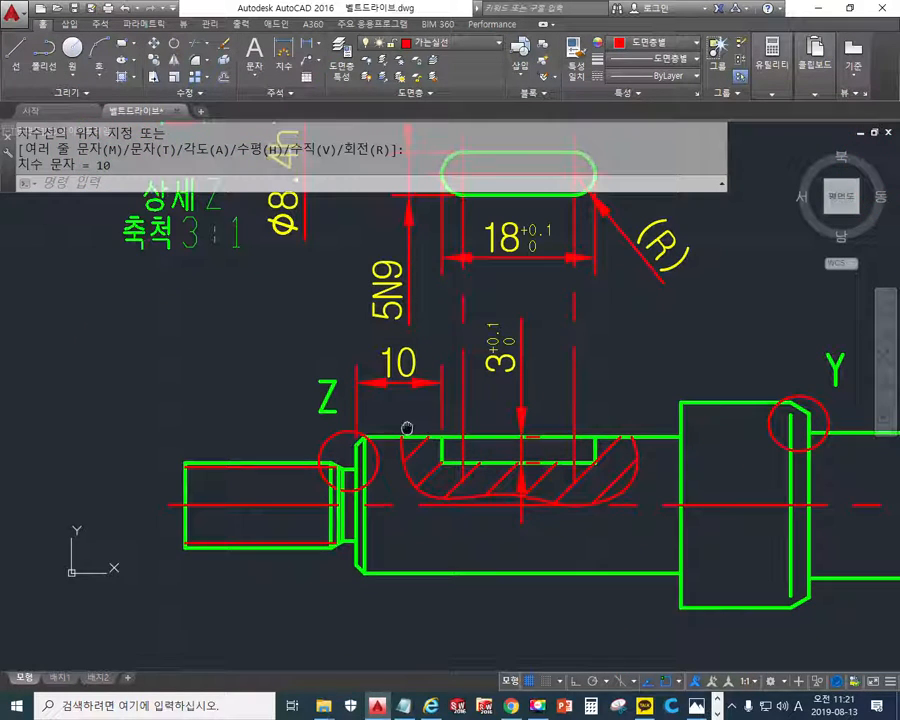
{"action": "scroll", "coordinate": [649, 432], "scroll_direction": "up", "scroll_amount": 2}
{"action": "middle_click_drag", "start_coordinate": [666, 460], "coordinate": [683, 442]}
{"action": "key", "text": "F12"}
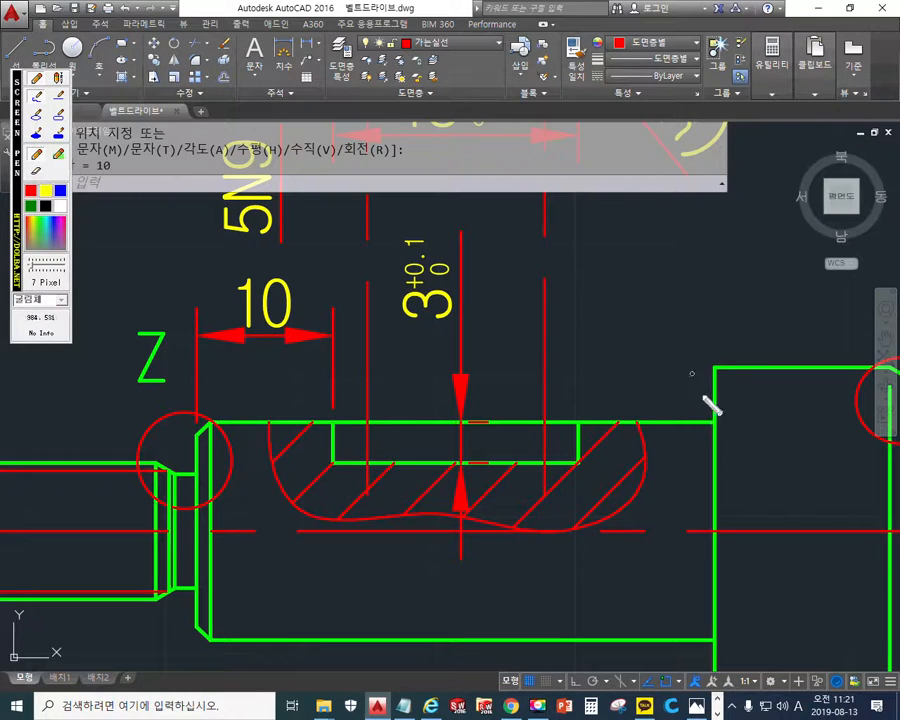
{"action": "mouse_move", "coordinate": [713, 397]}
{"action": "left_mouse_down"}
{"action": "mouse_move", "coordinate": [714, 411]}
{"action": "mouse_move", "coordinate": [688, 423]}
{"action": "mouse_move", "coordinate": [752, 476]}
{"action": "left_mouse_up"}
{"action": "mouse_move", "coordinate": [712, 427]}
{"action": "left_mouse_down"}
{"action": "mouse_move", "coordinate": [719, 457]}
{"action": "mouse_move", "coordinate": [733, 417]}
{"action": "left_mouse_up"}
{"action": "left_click_drag", "start_coordinate": [761, 454], "coordinate": [787, 504]}
{"action": "mouse_move", "coordinate": [807, 457]}
{"action": "left_mouse_down"}
{"action": "mouse_move", "coordinate": [803, 476]}
{"action": "mouse_move", "coordinate": [820, 476]}
{"action": "mouse_move", "coordinate": [821, 487]}
{"action": "mouse_move", "coordinate": [808, 517]}
{"action": "left_mouse_up"}
{"action": "left_click_drag", "start_coordinate": [840, 467], "coordinate": [835, 516]}
{"action": "left_click_drag", "start_coordinate": [838, 472], "coordinate": [861, 518]}
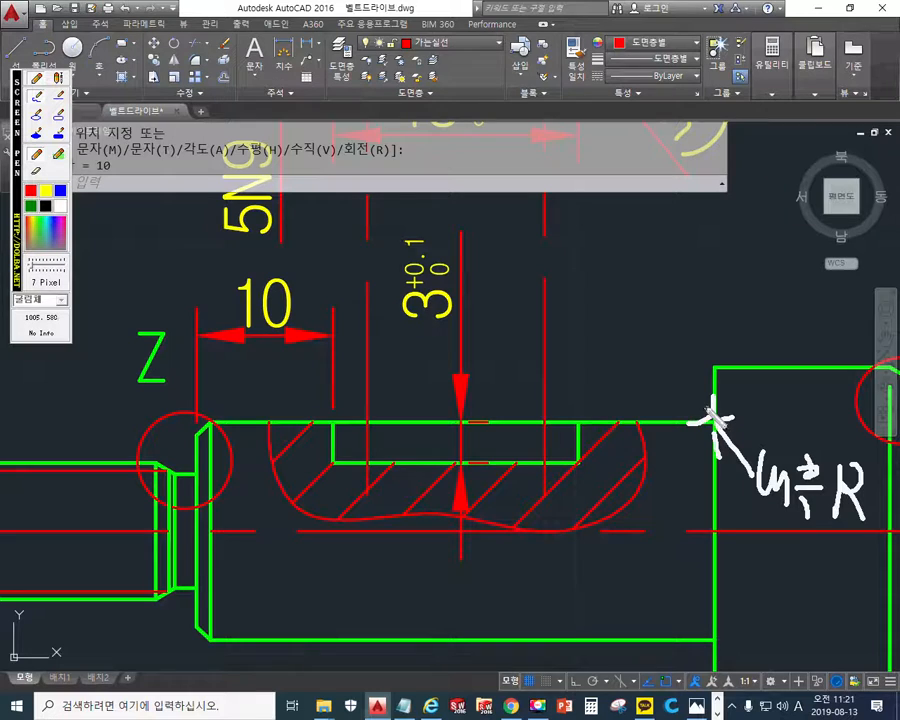
- Sketch a graduated ruler outline from the keyway's right end toward the right shoulder, with arrows marking the gap at the shoulder
{"action": "mouse_move", "coordinate": [697, 322]}
{"action": "left_mouse_down"}
{"action": "mouse_move", "coordinate": [697, 430]}
{"action": "mouse_move", "coordinate": [529, 334]}
{"action": "left_mouse_up"}
{"action": "mouse_move", "coordinate": [575, 370]}
{"action": "left_mouse_down"}
{"action": "mouse_move", "coordinate": [575, 425]}
{"action": "mouse_move", "coordinate": [603, 415]}
{"action": "left_mouse_up"}
{"action": "mouse_move", "coordinate": [611, 391]}
{"action": "left_mouse_down"}
{"action": "mouse_move", "coordinate": [624, 419]}
{"action": "mouse_move", "coordinate": [654, 415]}
{"action": "left_mouse_up"}
{"action": "left_click_drag", "start_coordinate": [659, 389], "coordinate": [673, 424]}
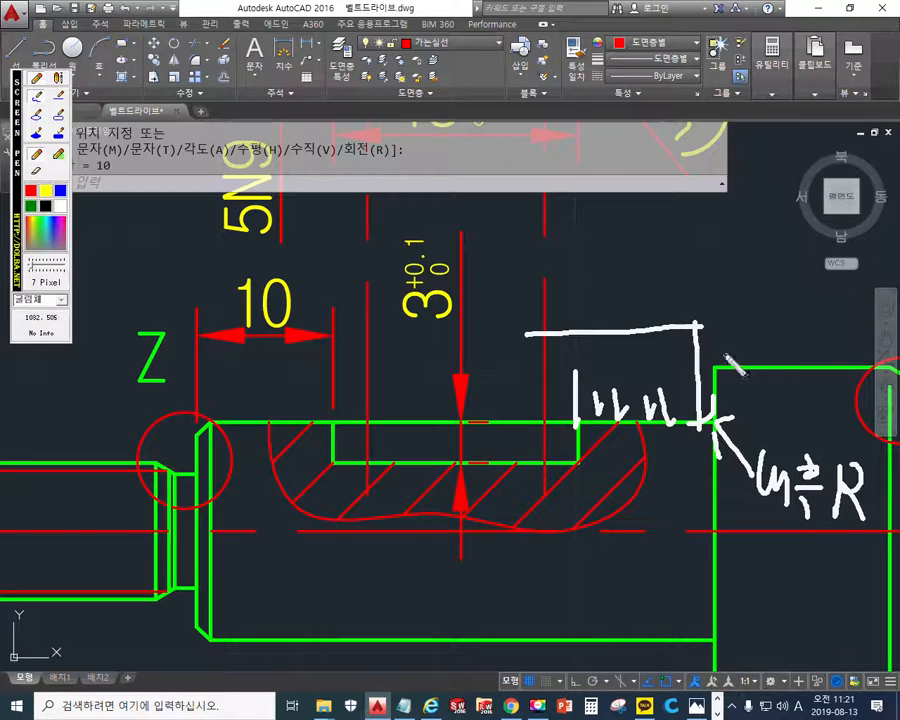
{"action": "mouse_move", "coordinate": [683, 377]}
{"action": "left_mouse_down"}
{"action": "mouse_move", "coordinate": [737, 389]}
{"action": "mouse_move", "coordinate": [739, 401]}
{"action": "mouse_move", "coordinate": [692, 382]}
{"action": "mouse_move", "coordinate": [679, 397]}
{"action": "left_mouse_up"}
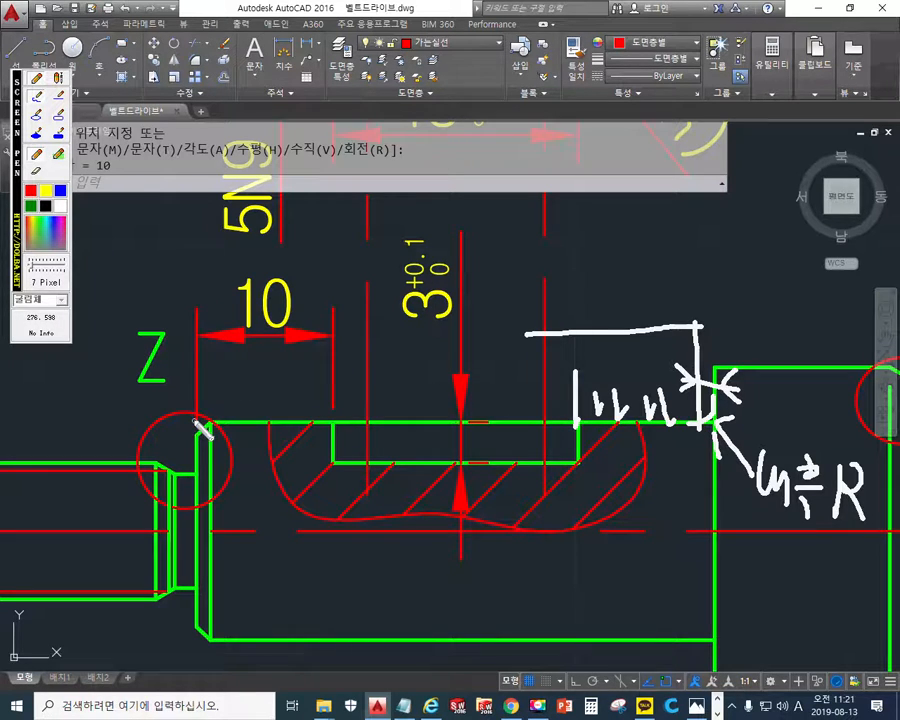
- Sketch a graduated ruler from the left end face to the keyway's left end, circle the 10 dimension, and clear the markings
{"action": "mouse_move", "coordinate": [194, 461]}
{"action": "left_mouse_down"}
{"action": "mouse_move", "coordinate": [192, 422]}
{"action": "mouse_move", "coordinate": [338, 428]}
{"action": "mouse_move", "coordinate": [256, 354]}
{"action": "mouse_move", "coordinate": [94, 355]}
{"action": "left_mouse_up"}
{"action": "left_click_drag", "start_coordinate": [193, 423], "coordinate": [114, 422]}
{"action": "mouse_move", "coordinate": [321, 389]}
{"action": "left_mouse_down"}
{"action": "mouse_move", "coordinate": [316, 429]}
{"action": "mouse_move", "coordinate": [297, 419]}
{"action": "left_mouse_up"}
{"action": "mouse_move", "coordinate": [261, 387]}
{"action": "left_mouse_down"}
{"action": "mouse_move", "coordinate": [261, 411]}
{"action": "mouse_move", "coordinate": [193, 424]}
{"action": "left_mouse_up"}
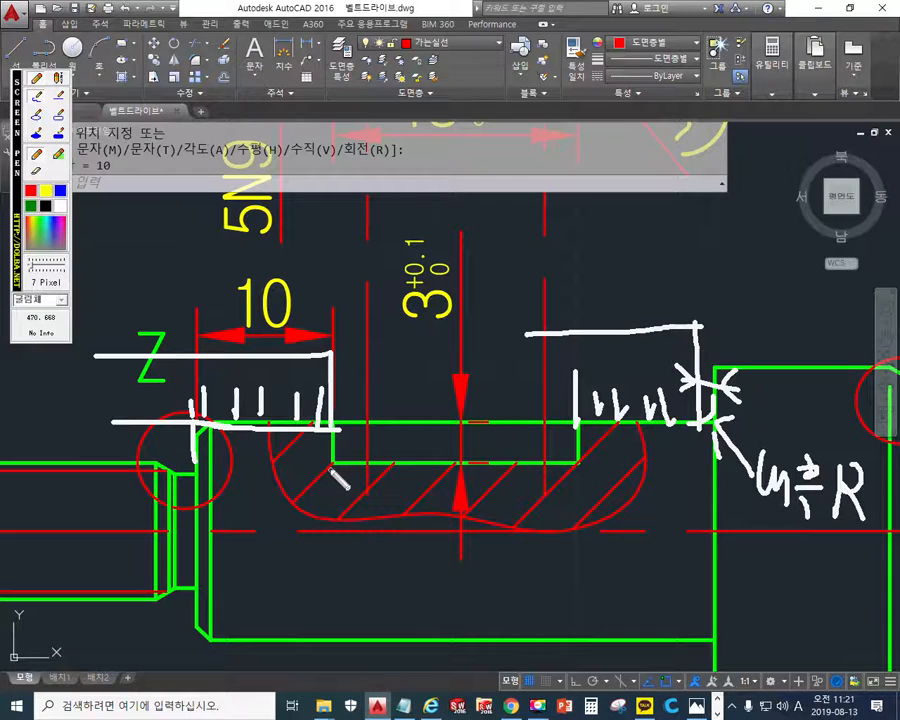
{"action": "mouse_move", "coordinate": [290, 348]}
{"action": "left_mouse_down"}
{"action": "mouse_move", "coordinate": [252, 345]}
{"action": "mouse_move", "coordinate": [238, 318]}
{"action": "mouse_move", "coordinate": [250, 252]}
{"action": "mouse_move", "coordinate": [294, 354]}
{"action": "left_mouse_up"}
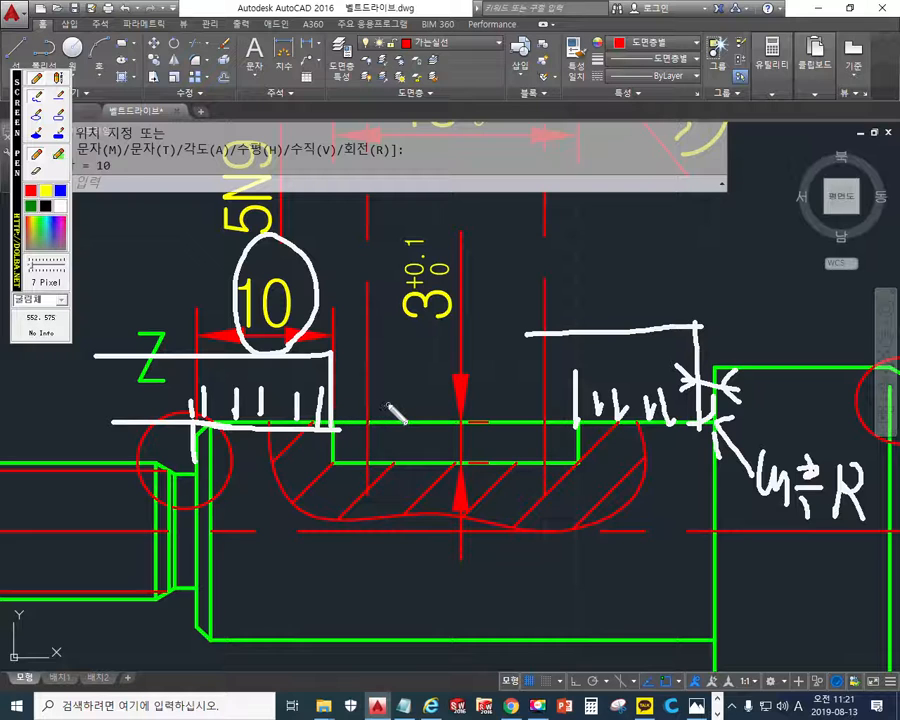
{"action": "scroll", "coordinate": [400, 350], "scroll_direction": "down", "scroll_amount": 4}
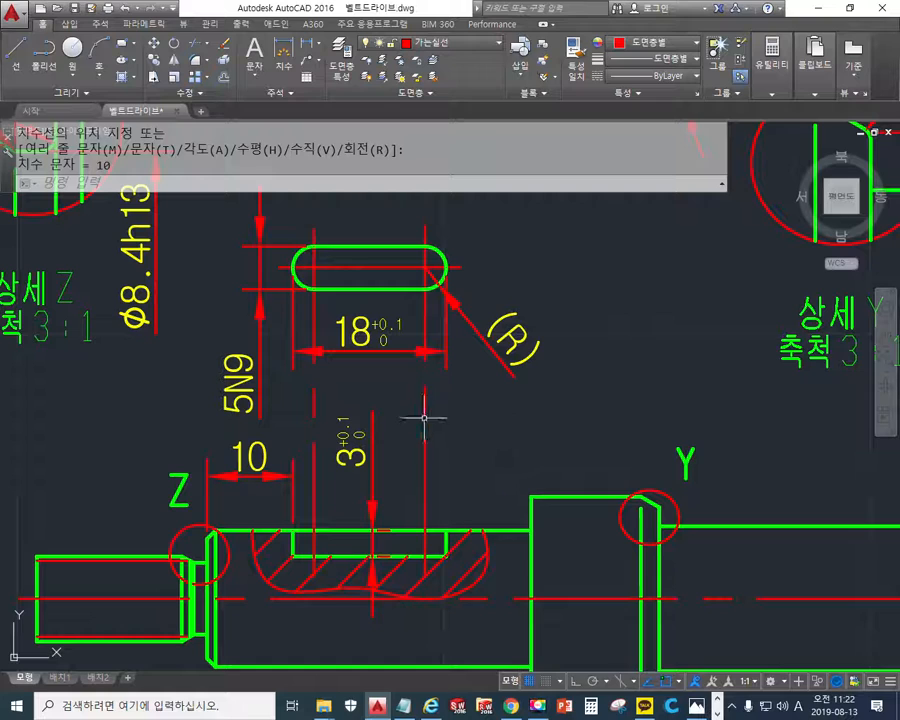
- Circle the keyway's depth, length, width, (R) and position dimensions with the white screen pen, and clear the circles
{"action": "mouse_move", "coordinate": [360, 416]}
{"action": "left_mouse_down"}
{"action": "mouse_move", "coordinate": [324, 468]}
{"action": "mouse_move", "coordinate": [372, 422]}
{"action": "left_mouse_up"}
{"action": "mouse_move", "coordinate": [372, 292]}
{"action": "left_mouse_down"}
{"action": "mouse_move", "coordinate": [330, 360]}
{"action": "mouse_move", "coordinate": [385, 300]}
{"action": "left_mouse_up"}
{"action": "mouse_move", "coordinate": [285, 340]}
{"action": "left_mouse_down"}
{"action": "mouse_move", "coordinate": [209, 396]}
{"action": "mouse_move", "coordinate": [272, 400]}
{"action": "left_mouse_up"}
{"action": "mouse_move", "coordinate": [510, 287]}
{"action": "left_mouse_down"}
{"action": "mouse_move", "coordinate": [476, 372]}
{"action": "mouse_move", "coordinate": [527, 393]}
{"action": "left_mouse_up"}
{"action": "mouse_move", "coordinate": [272, 484]}
{"action": "left_mouse_down"}
{"action": "mouse_move", "coordinate": [215, 468]}
{"action": "mouse_move", "coordinate": [282, 440]}
{"action": "mouse_move", "coordinate": [265, 498]}
{"action": "left_mouse_up"}
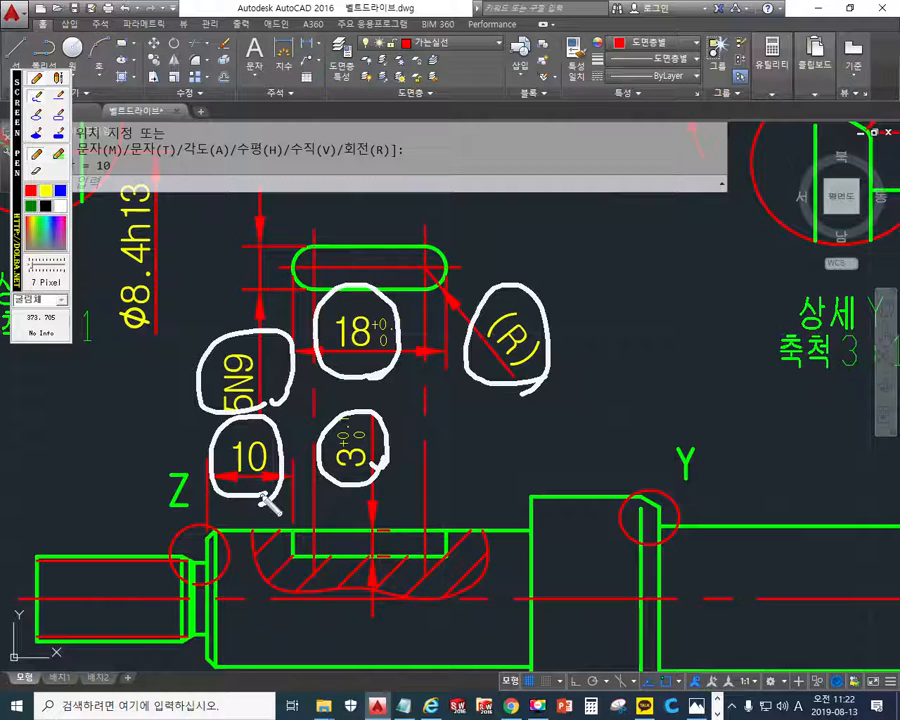
{"action": "key", "text": "Escape"}
{"action": "mouse_move", "coordinate": [354, 409]}
{"action": "middle_mouse_down"}
{"action": "mouse_move", "coordinate": [394, 393]}
{"action": "mouse_move", "coordinate": [380, 398]}
{"action": "middle_mouse_up"}
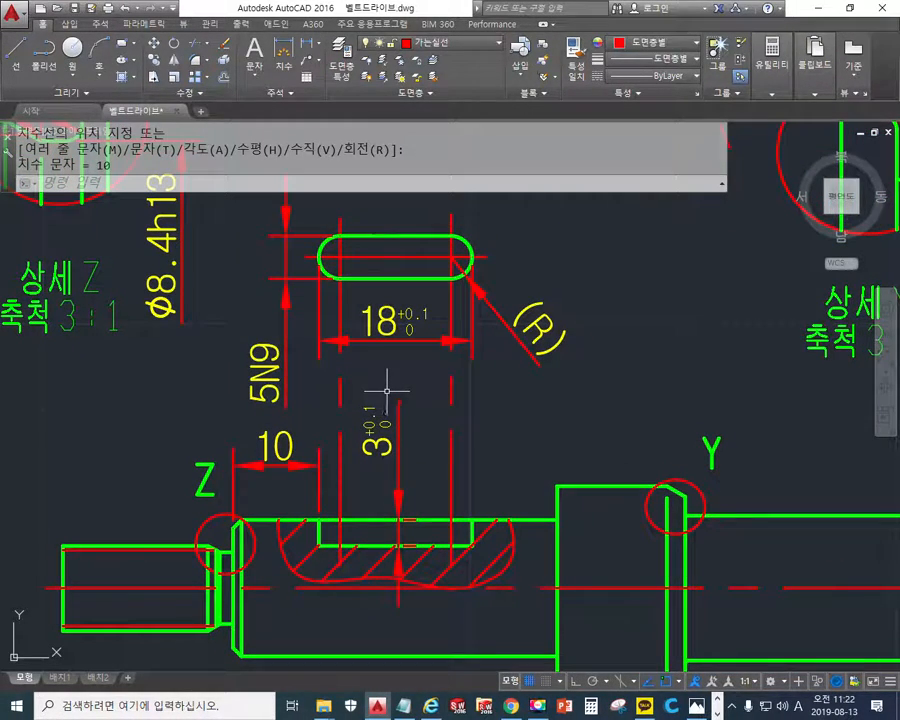